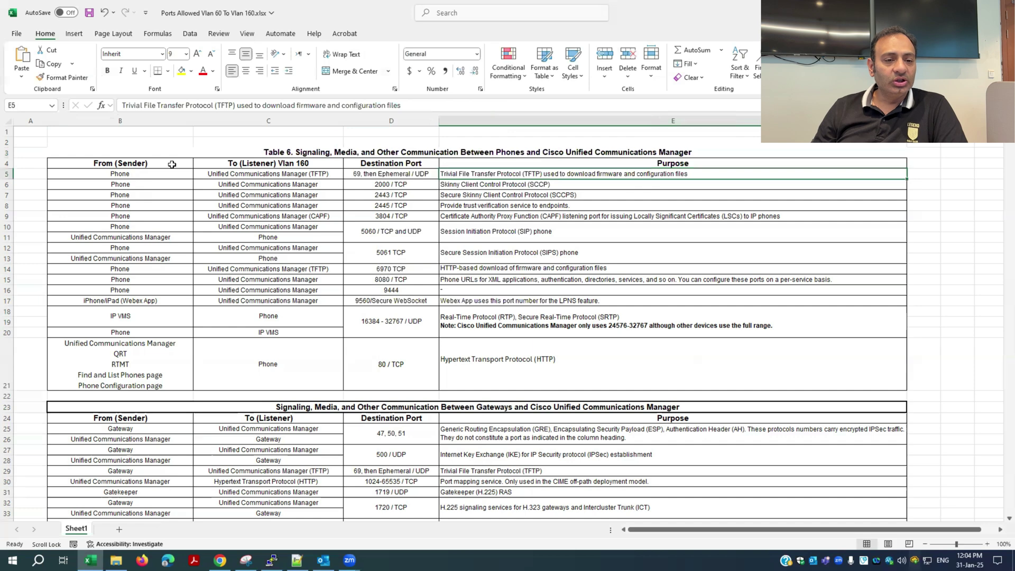
Highlight the phone-to-CUCM table, then its sender, listener and destination port columns
{"action": "left_click_drag", "start_coordinate": [95, 153], "coordinate": [627, 387]}
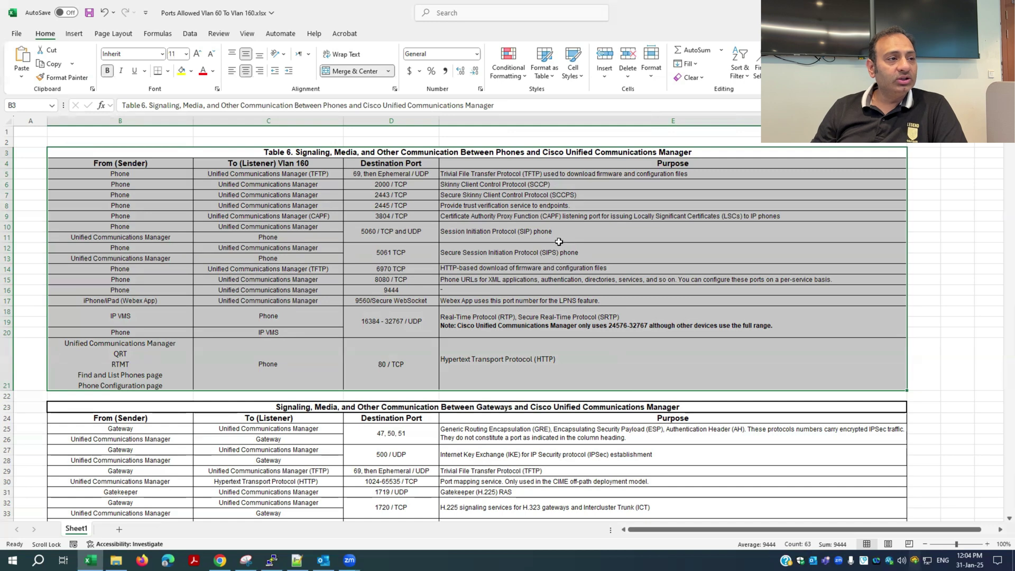
{"action": "left_click", "coordinate": [268, 236]}
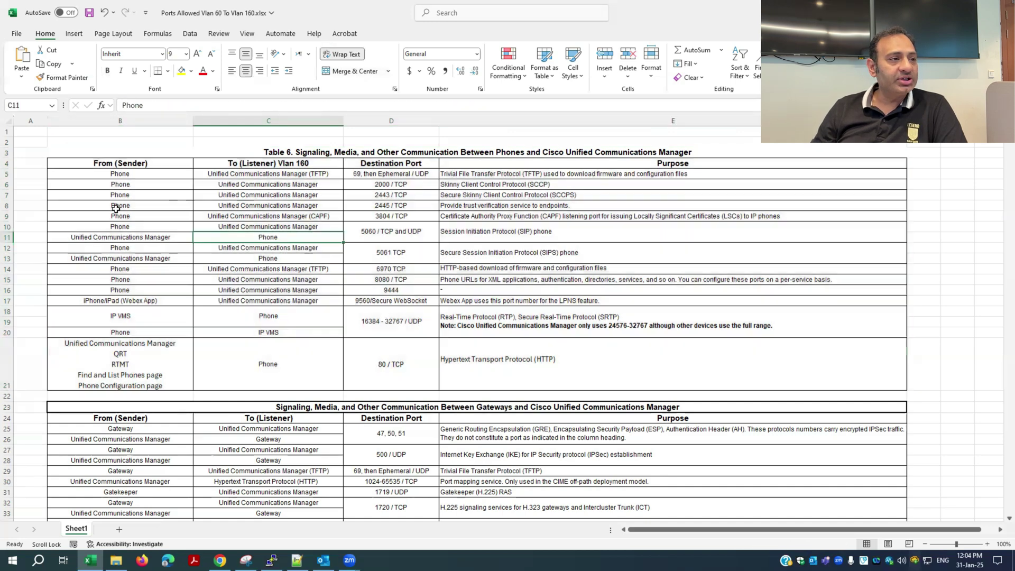
{"action": "left_click", "coordinate": [108, 173]}
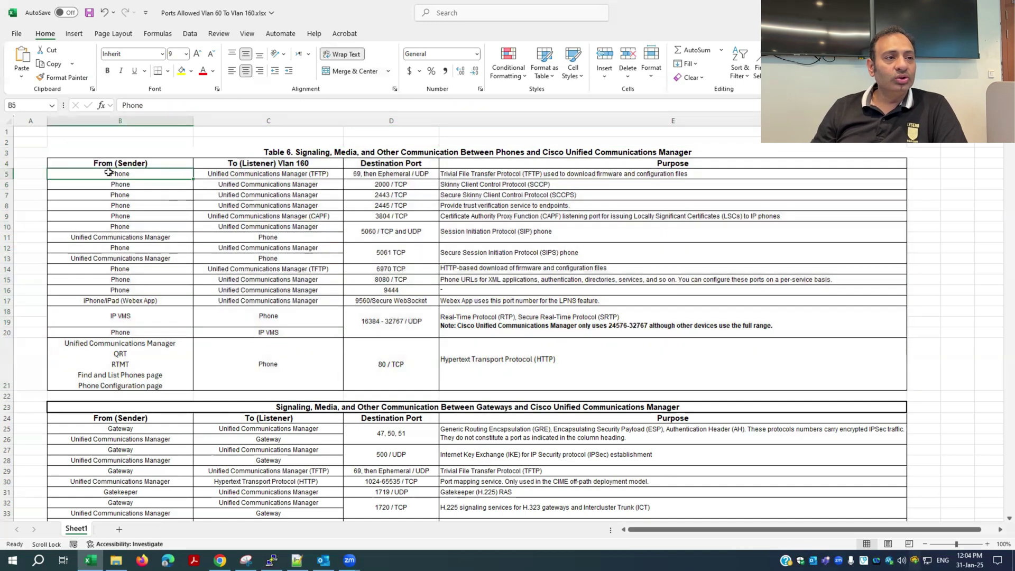
{"action": "left_click", "coordinate": [262, 183]}
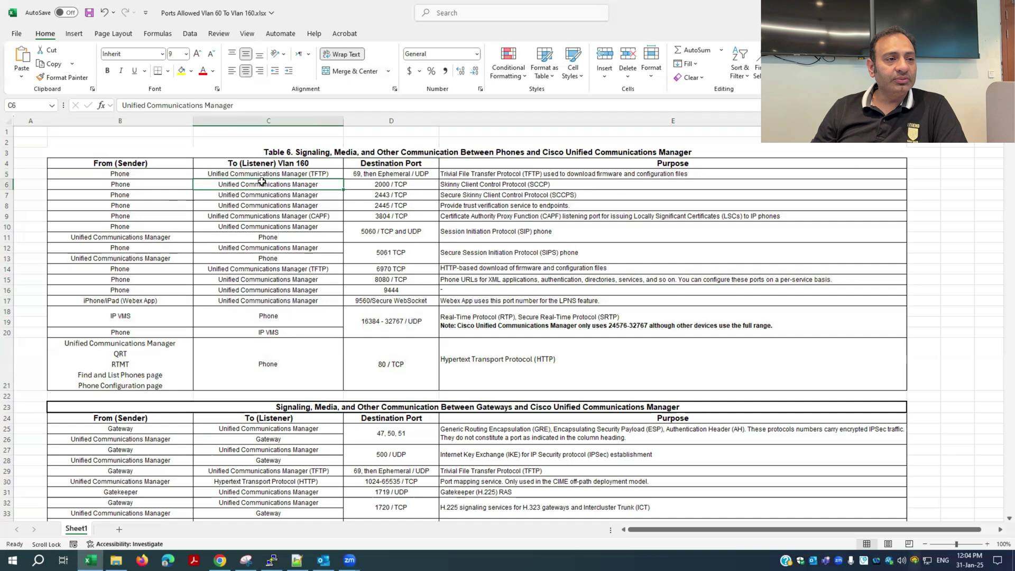
{"action": "left_click_drag", "start_coordinate": [230, 173], "coordinate": [222, 294]}
{"action": "left_click_drag", "start_coordinate": [130, 173], "coordinate": [117, 288]}
{"action": "left_click_drag", "start_coordinate": [357, 173], "coordinate": [352, 367]}
Highlight the purpose column, the first five phone port rows and SIP rows 10–11
{"action": "left_click", "coordinate": [488, 207]}
{"action": "left_click_drag", "start_coordinate": [485, 175], "coordinate": [481, 364]}
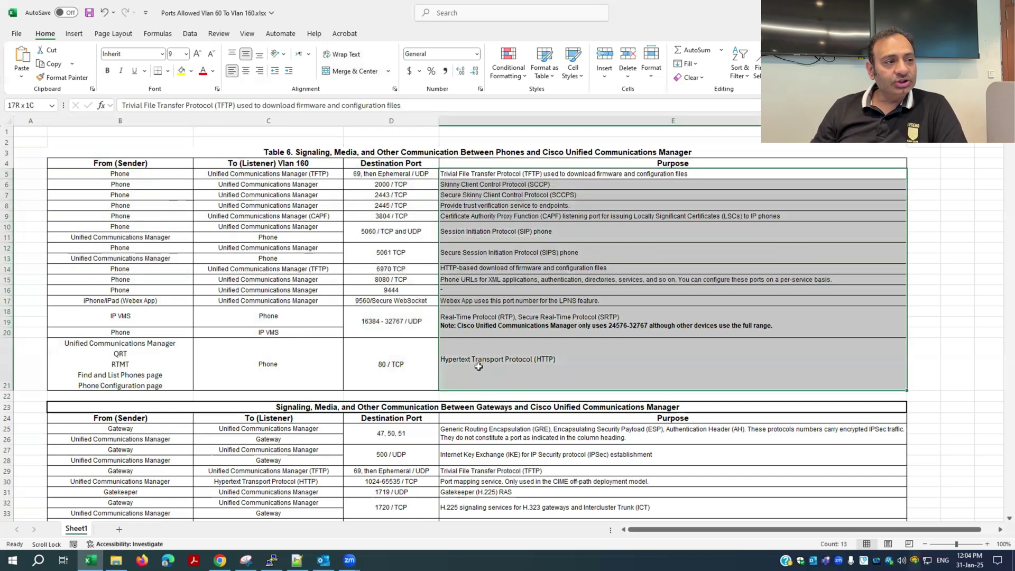
{"action": "left_click", "coordinate": [245, 340]}
{"action": "left_click", "coordinate": [83, 170]}
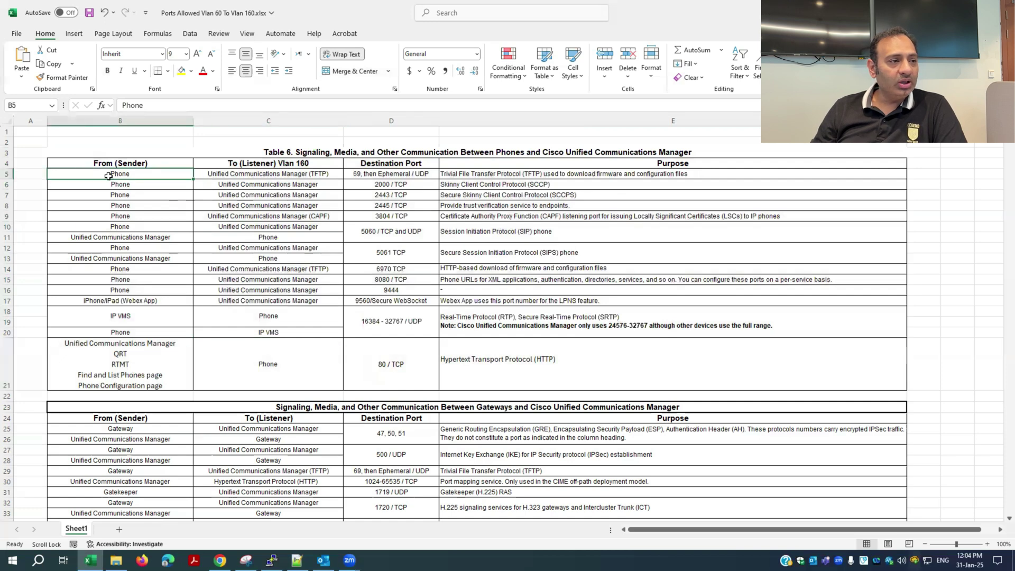
{"action": "mouse_move", "coordinate": [108, 176]}
{"action": "left_mouse_down"}
{"action": "mouse_move", "coordinate": [119, 233]}
{"action": "mouse_move", "coordinate": [270, 218]}
{"action": "mouse_move", "coordinate": [571, 219]}
{"action": "left_mouse_up"}
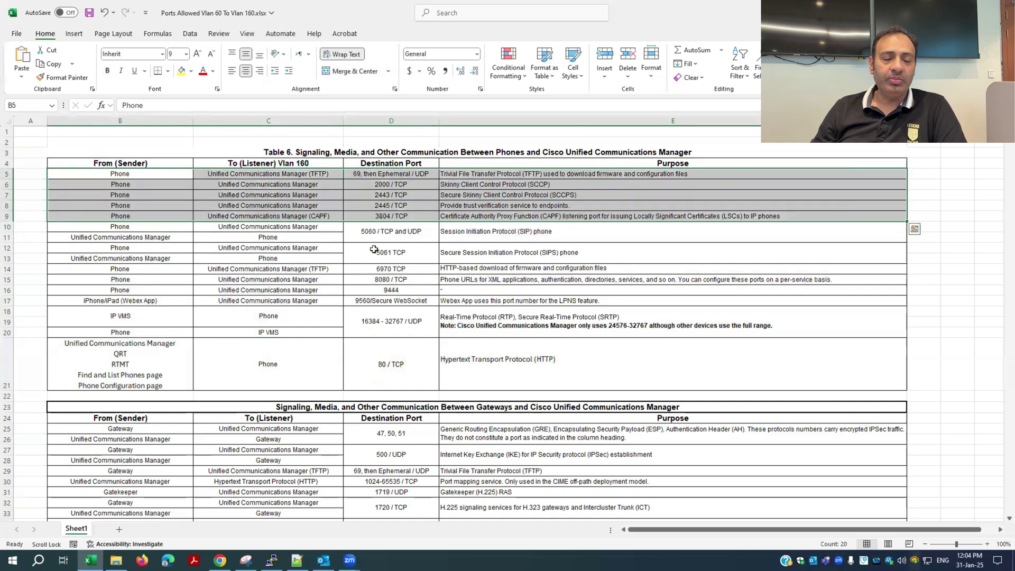
{"action": "left_click_drag", "start_coordinate": [127, 239], "coordinate": [542, 237]}
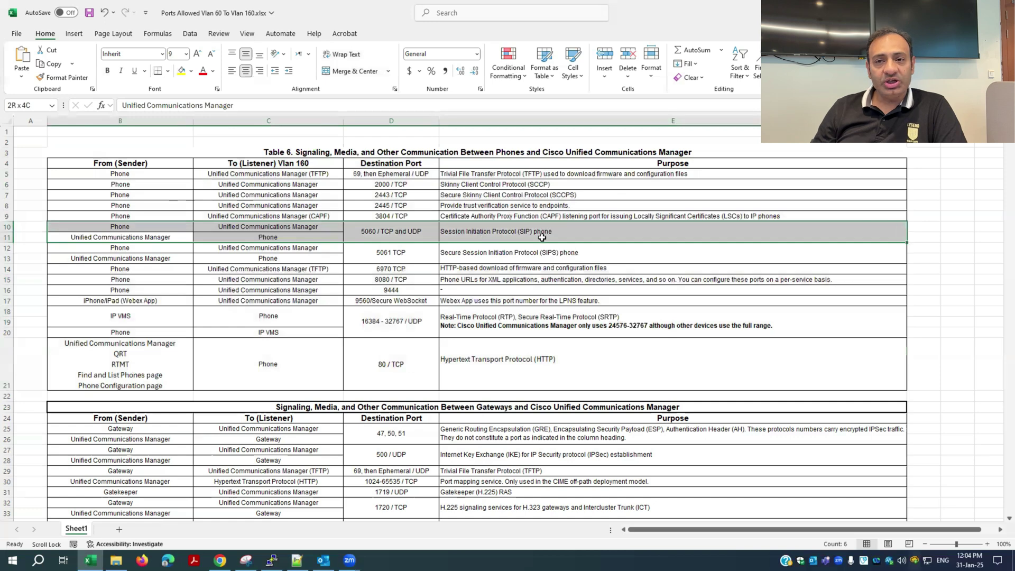
{"action": "left_click", "coordinate": [457, 303]}
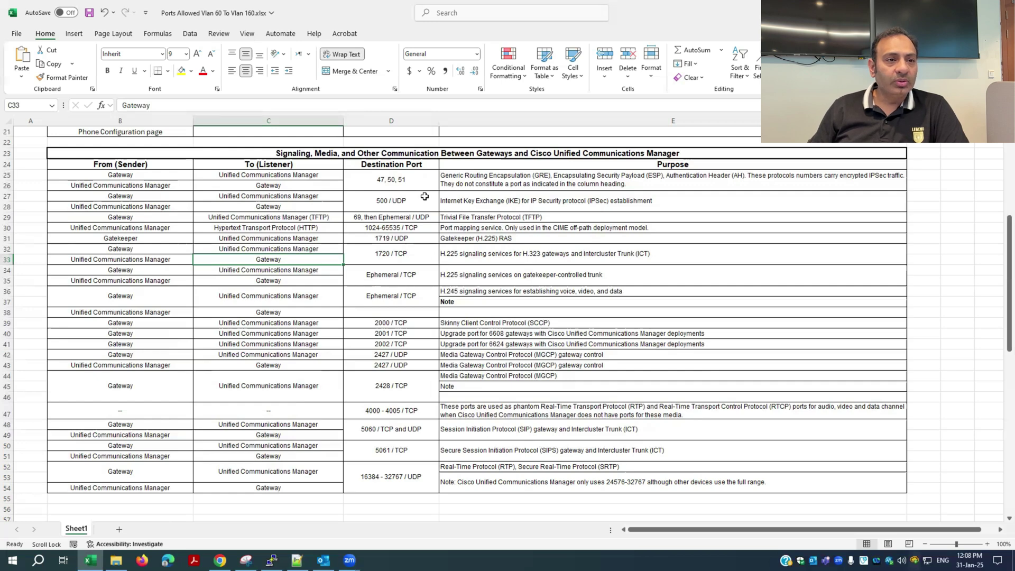
{"action": "double_click", "coordinate": [424, 151]}
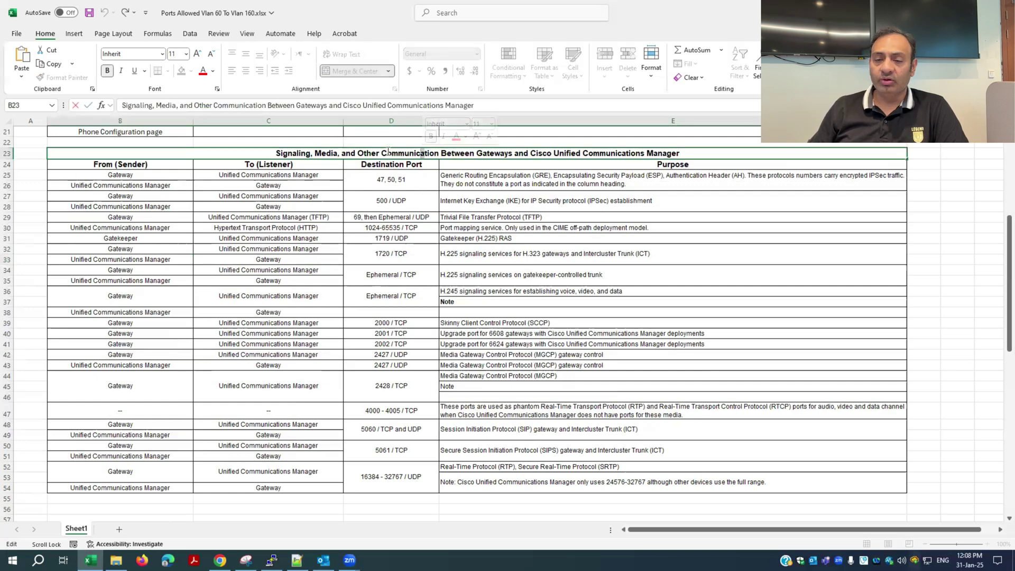
{"action": "left_click_drag", "start_coordinate": [386, 154], "coordinate": [669, 153]}
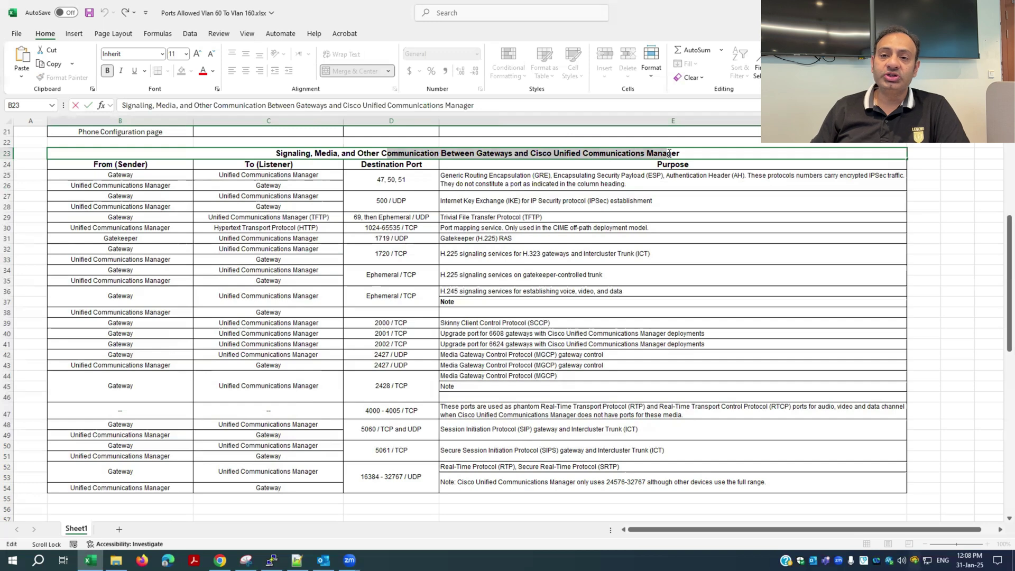
{"action": "left_click", "coordinate": [651, 246]}
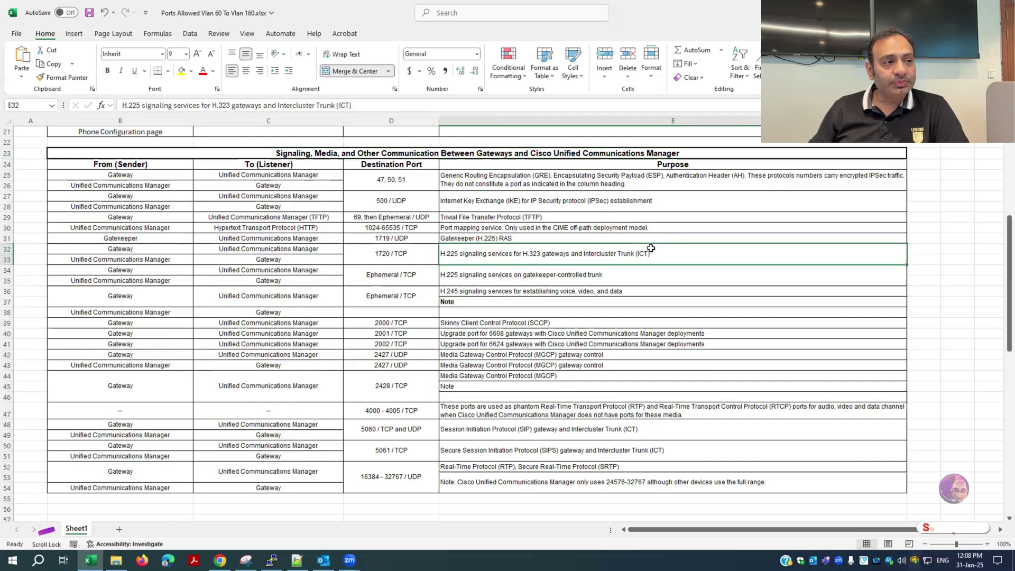
{"action": "key", "text": "Down"}
{"action": "key", "text": "Down"}
{"action": "key", "text": "Down"}
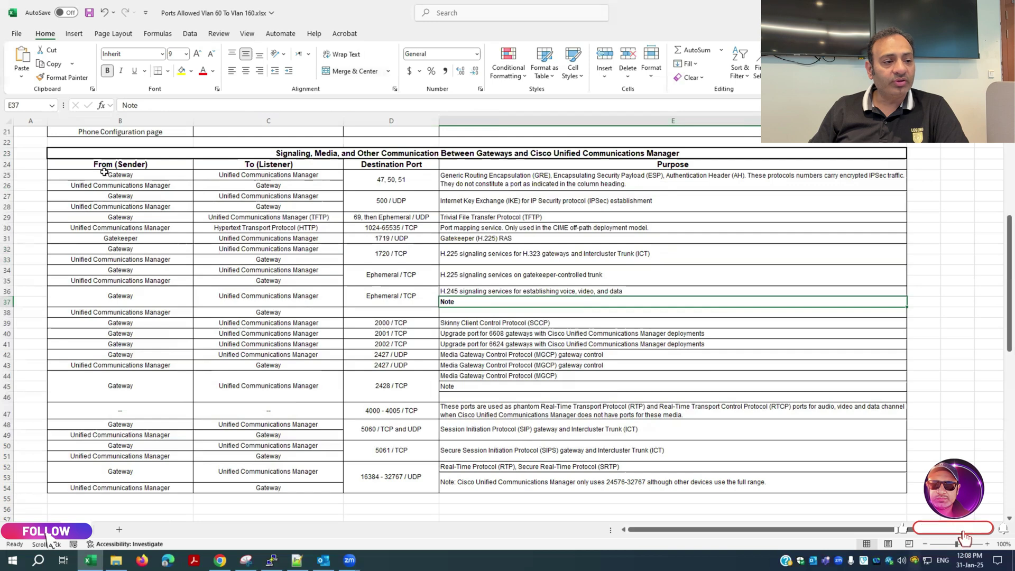
{"action": "left_click_drag", "start_coordinate": [121, 175], "coordinate": [181, 354]}
{"action": "left_click", "coordinate": [148, 296]}
{"action": "left_click_drag", "start_coordinate": [115, 165], "coordinate": [267, 196]}
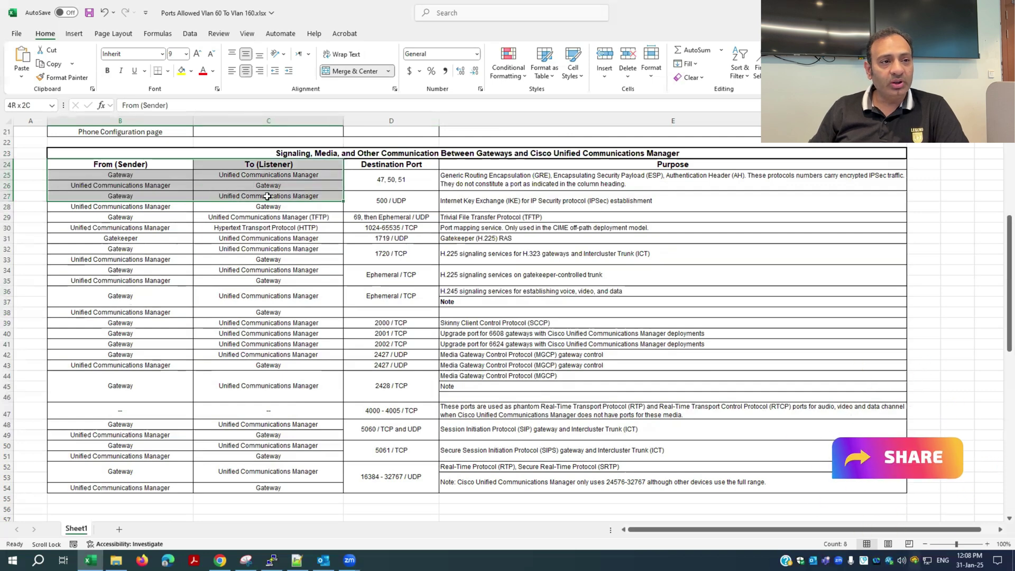
{"action": "left_click_drag", "start_coordinate": [136, 174], "coordinate": [324, 183]}
{"action": "left_click", "coordinate": [365, 183]}
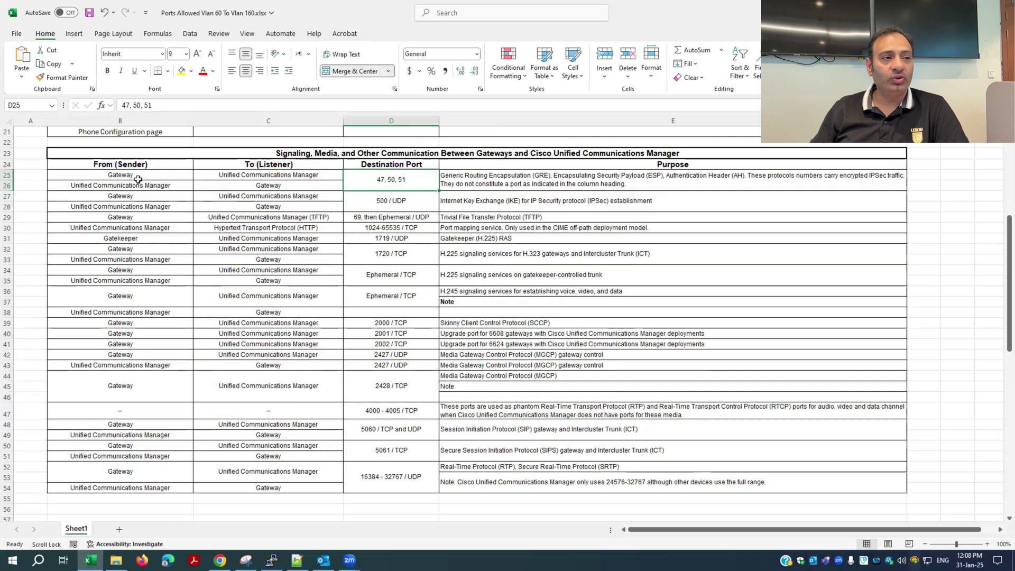
{"action": "left_click_drag", "start_coordinate": [138, 178], "coordinate": [608, 188]}
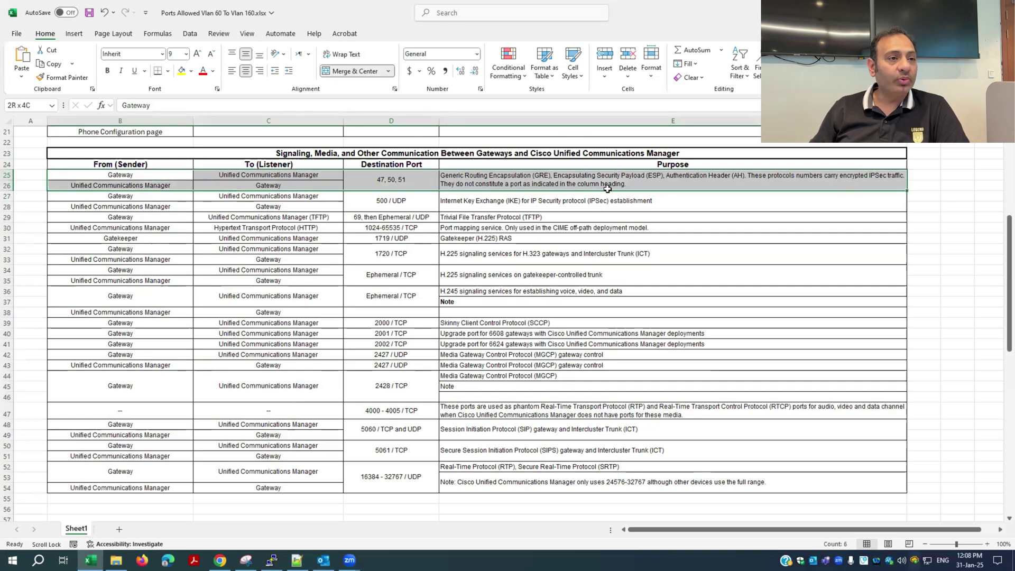
{"action": "left_click", "coordinate": [550, 240]}
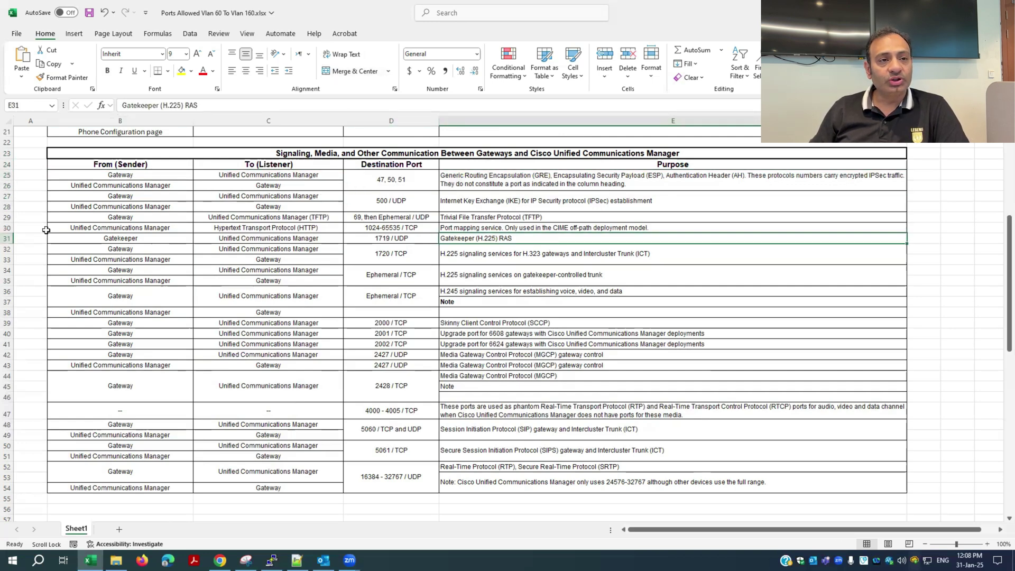
{"action": "left_click", "coordinate": [291, 216]}
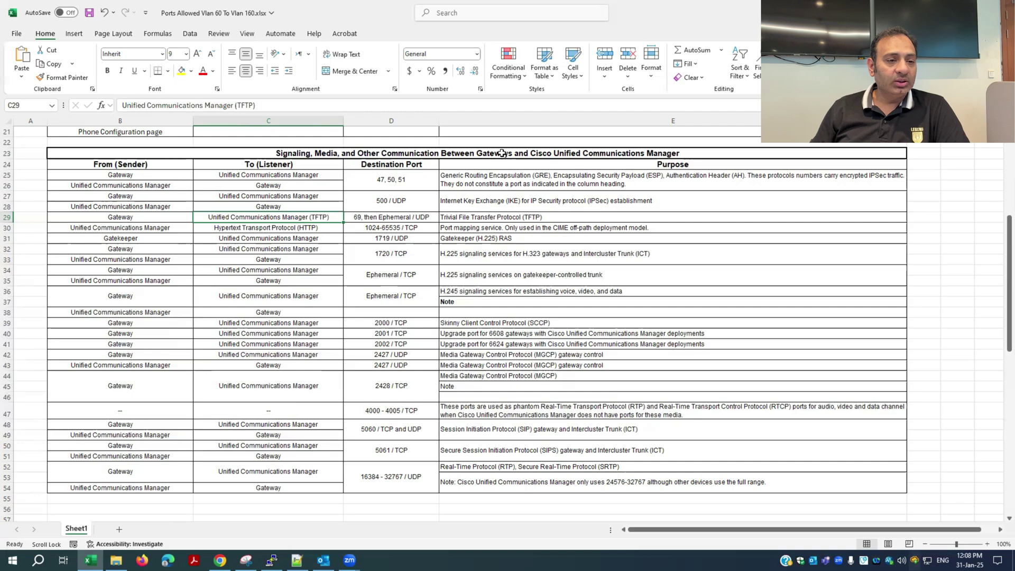
{"action": "left_click", "coordinate": [571, 175]}
Scroll down to the Common Service Ports table and highlight the whole table
{"action": "scroll", "coordinate": [508, 295], "scroll_direction": "down", "scroll_amount": 11}
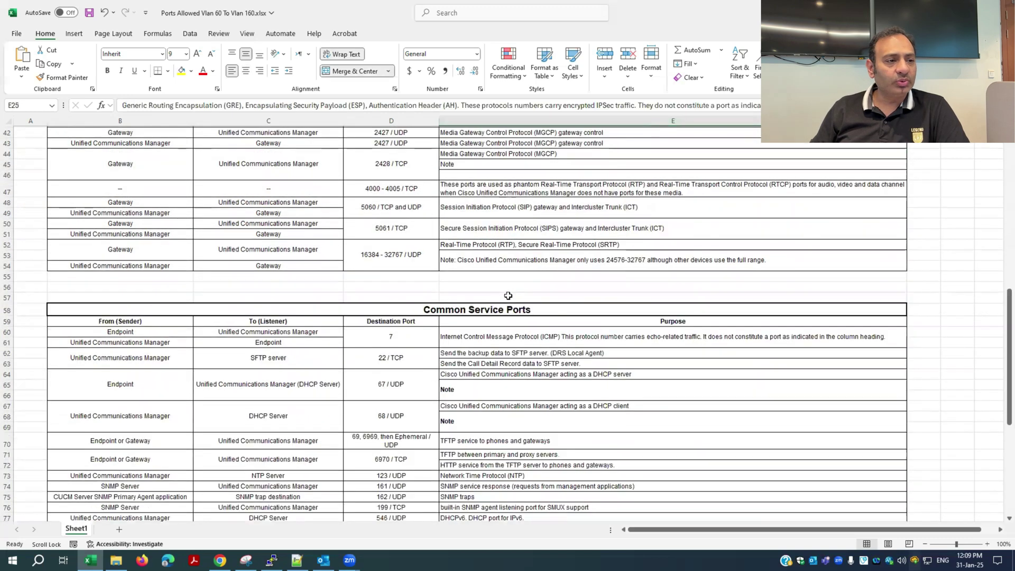
{"action": "scroll", "coordinate": [508, 296], "scroll_direction": "down", "scroll_amount": 1}
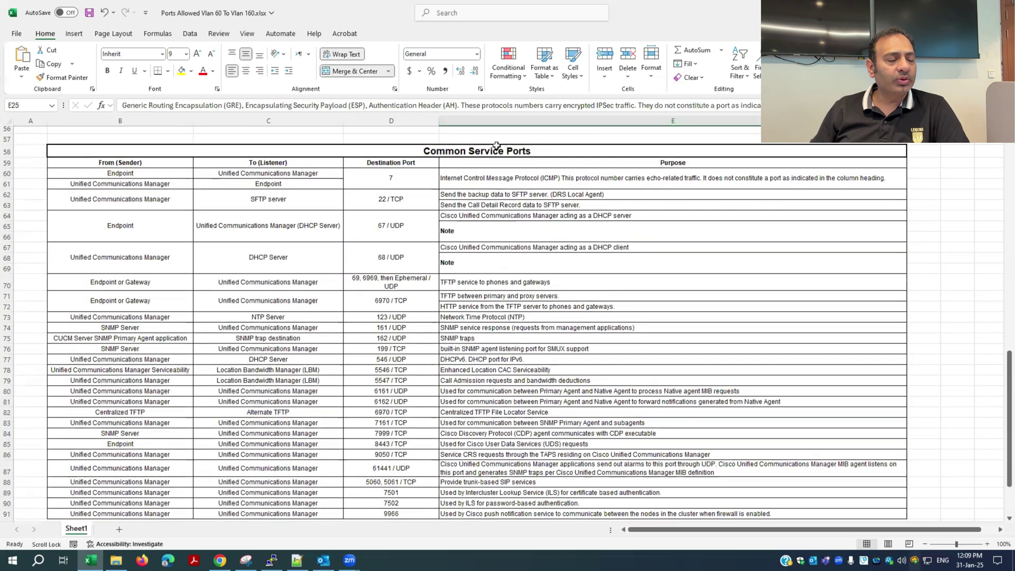
{"action": "left_click", "coordinate": [432, 267]}
{"action": "scroll", "coordinate": [424, 304], "scroll_direction": "down", "scroll_amount": 1}
{"action": "scroll", "coordinate": [424, 305], "scroll_direction": "up", "scroll_amount": 1}
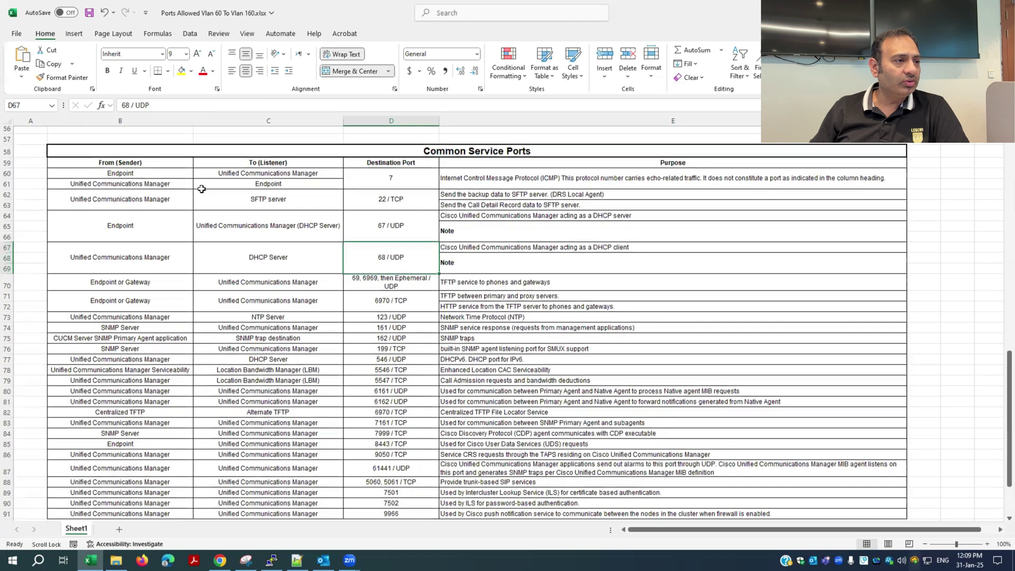
{"action": "left_click", "coordinate": [95, 214]}
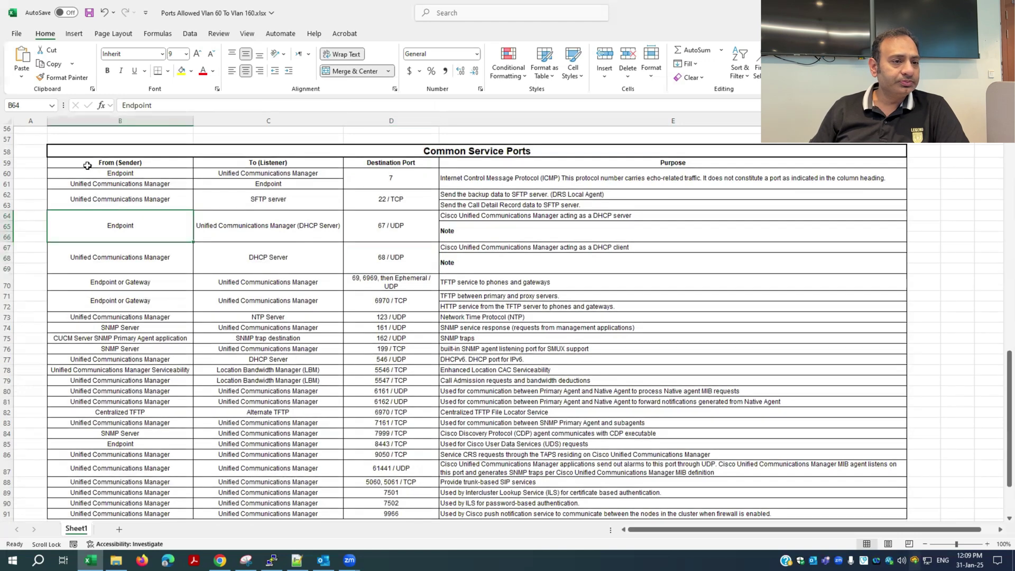
{"action": "left_click_drag", "start_coordinate": [84, 151], "coordinate": [629, 499]}
Highlight the Common Service Ports purpose column and scroll down to the LDAP Directory table
{"action": "scroll", "coordinate": [579, 356], "scroll_direction": "down", "scroll_amount": 1}
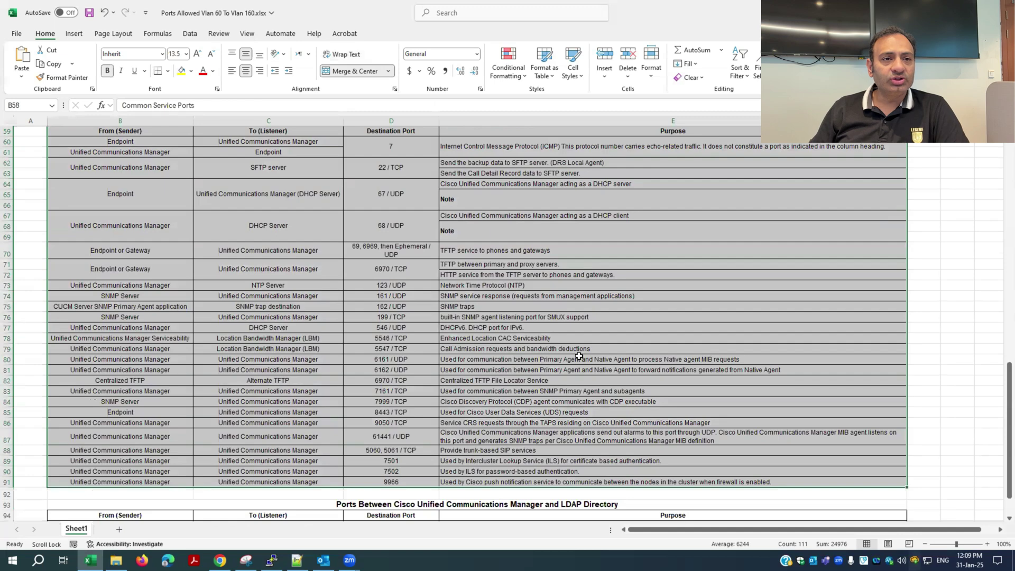
{"action": "left_click", "coordinate": [599, 330]}
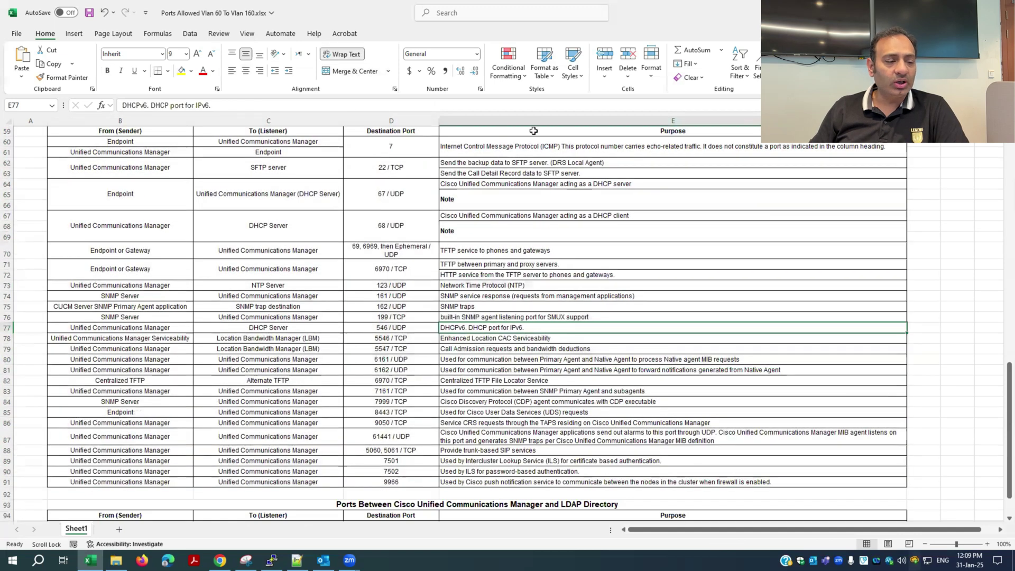
{"action": "left_click_drag", "start_coordinate": [533, 130], "coordinate": [543, 484]}
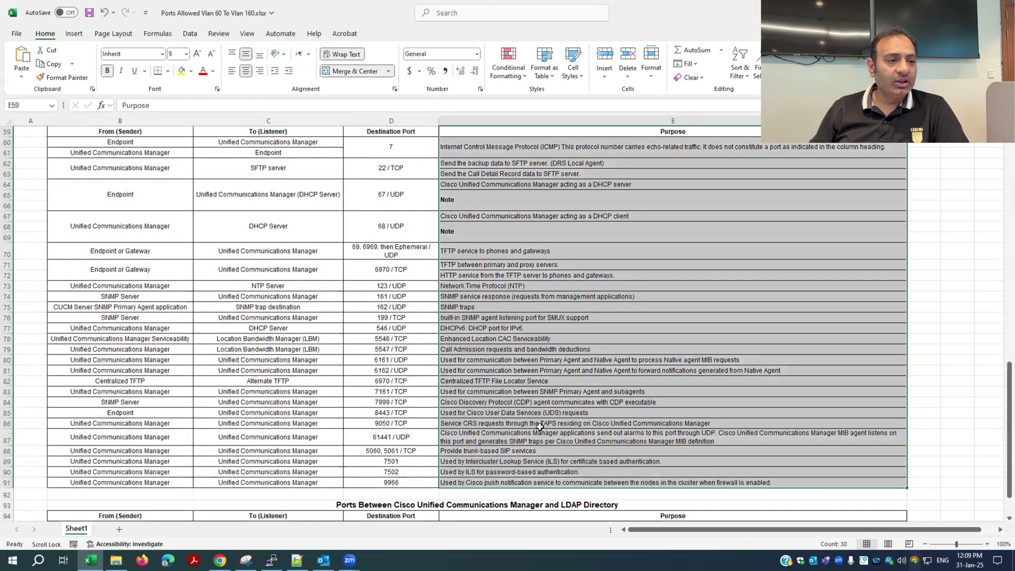
{"action": "left_click", "coordinate": [540, 426]}
{"action": "scroll", "coordinate": [519, 373], "scroll_direction": "down", "scroll_amount": 4}
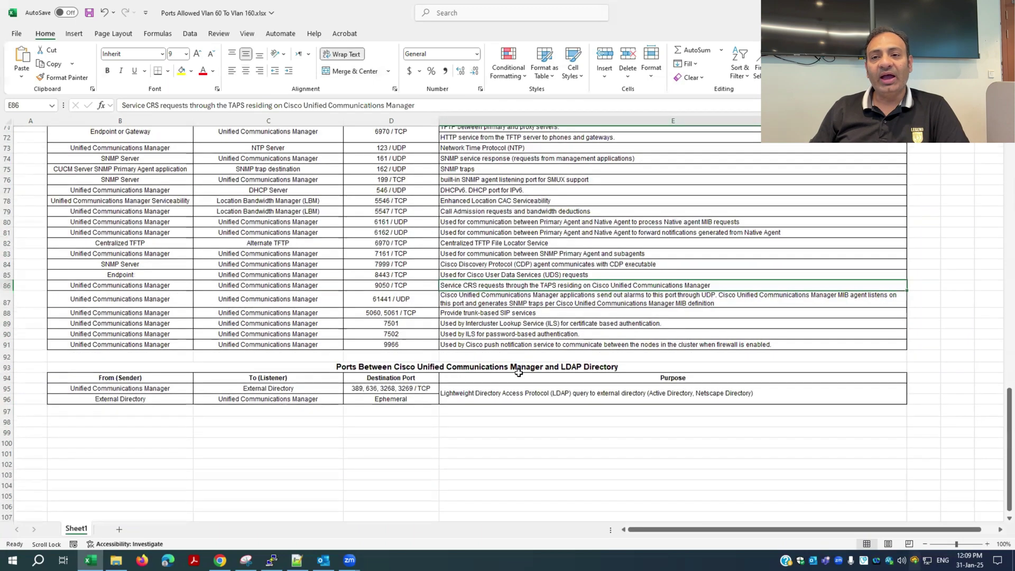
{"action": "scroll", "coordinate": [519, 373], "scroll_direction": "down", "scroll_amount": 2}
{"action": "left_click", "coordinate": [274, 369]}
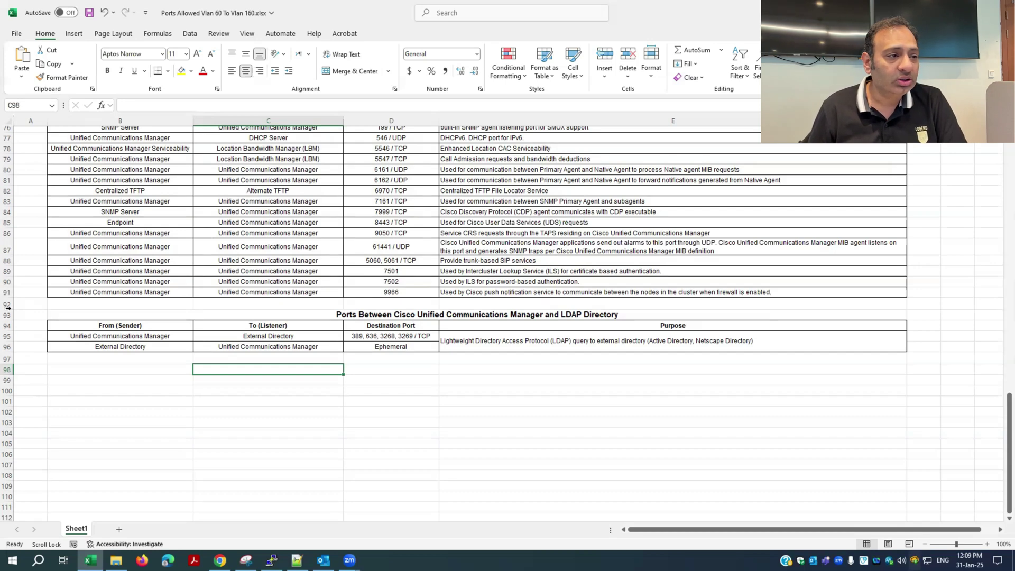
Highlight the LDAP Directory ports table, cancel the table conversion, and scroll back up the sheet
{"action": "left_click_drag", "start_coordinate": [97, 315], "coordinate": [508, 345]}
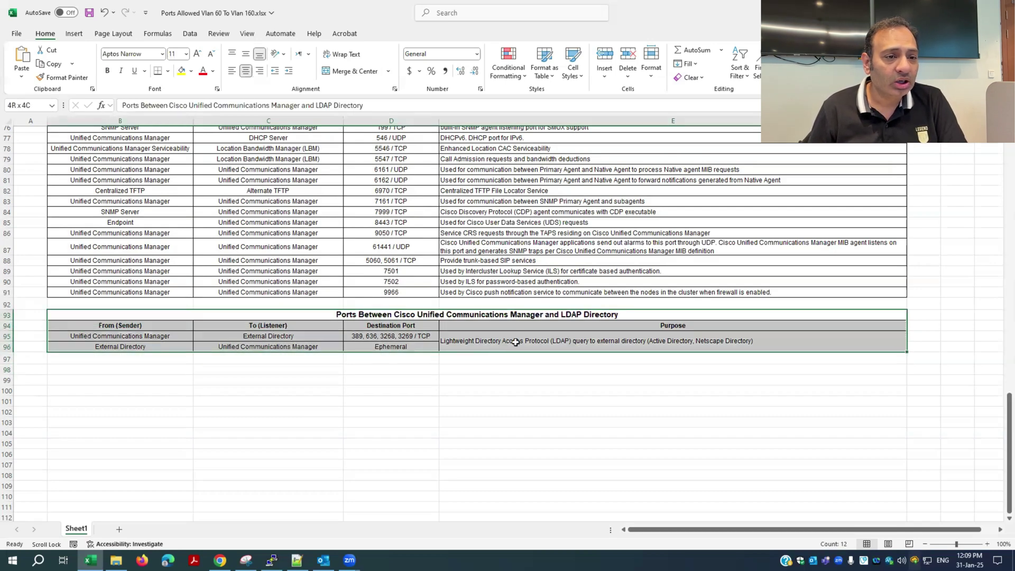
{"action": "key", "text": "ctrl+t"}
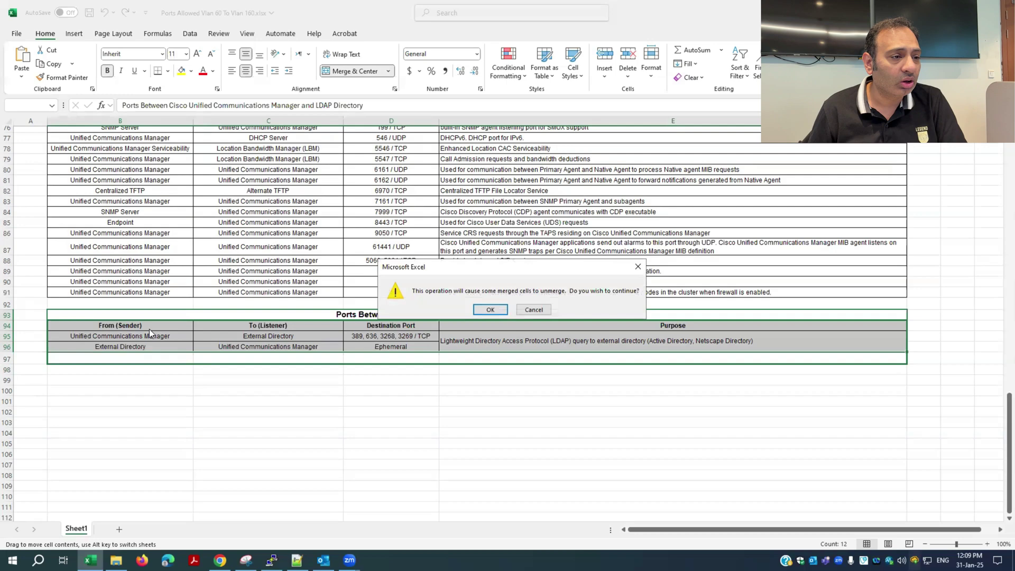
{"action": "left_click", "coordinate": [534, 310]}
{"action": "left_click", "coordinate": [153, 336]}
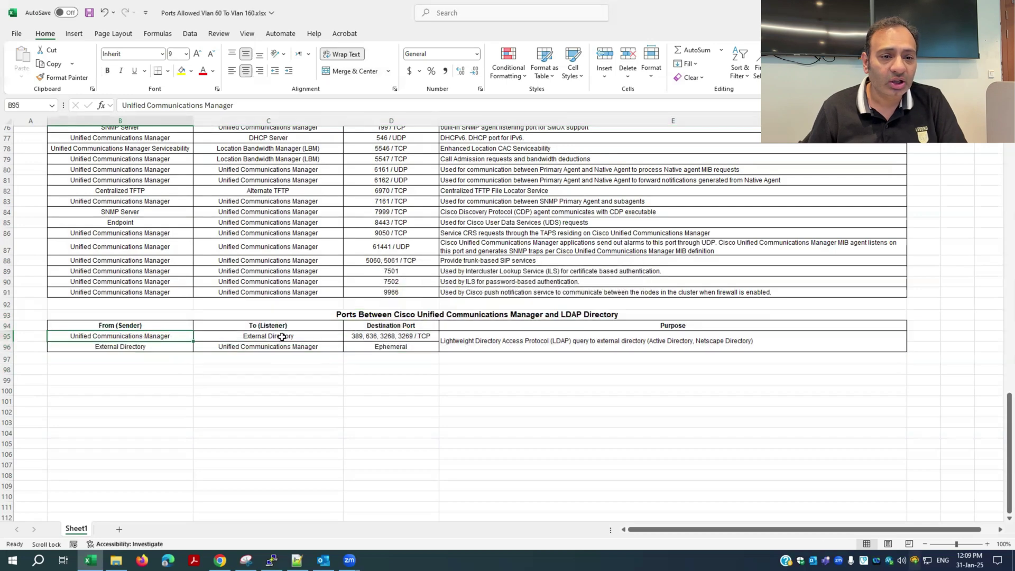
{"action": "left_click", "coordinate": [418, 335]}
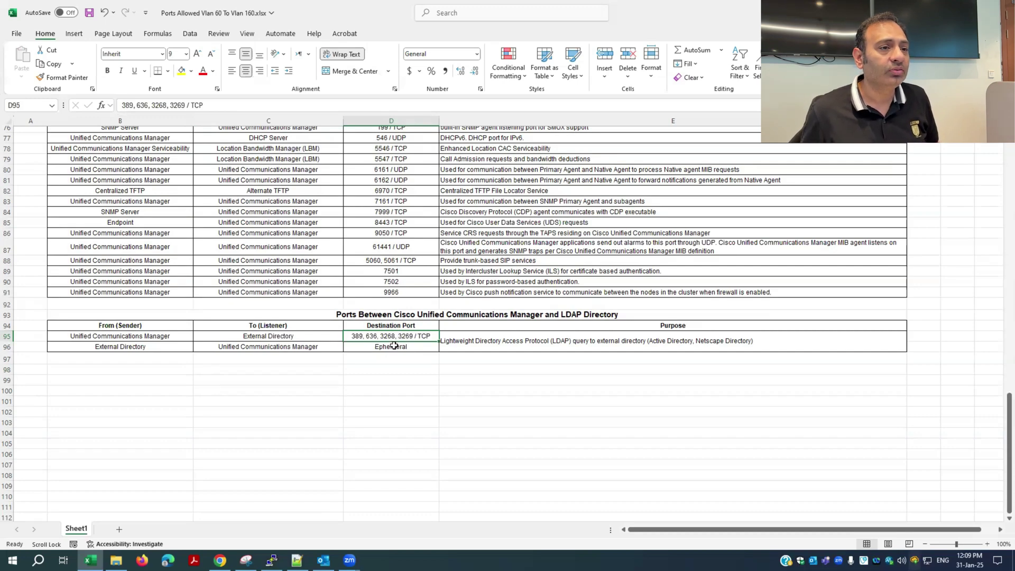
{"action": "scroll", "coordinate": [399, 343], "scroll_direction": "up", "scroll_amount": 15}
{"action": "scroll", "coordinate": [394, 345], "scroll_direction": "up", "scroll_amount": 4}
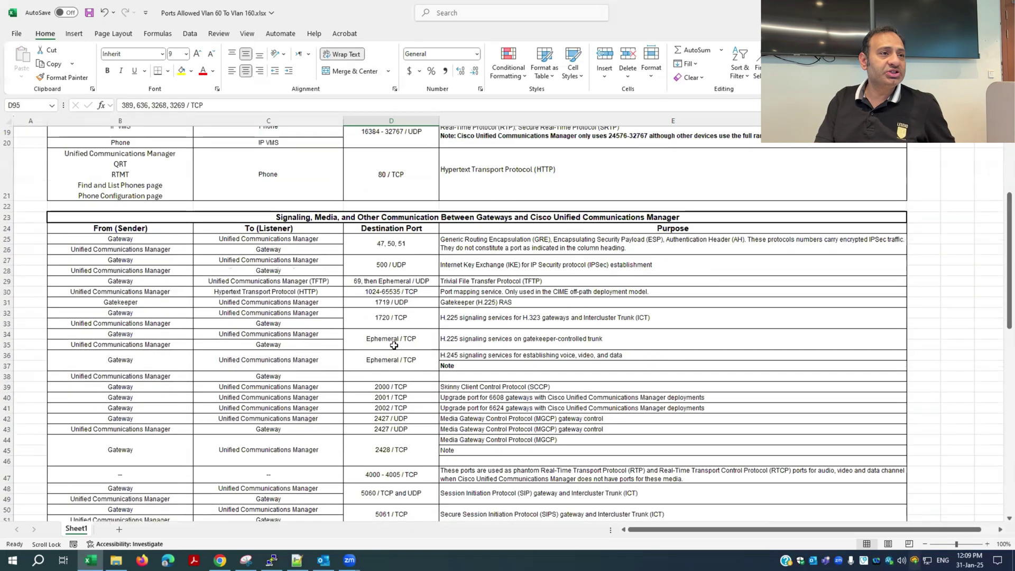
{"action": "scroll", "coordinate": [394, 345], "scroll_direction": "up", "scroll_amount": 5}
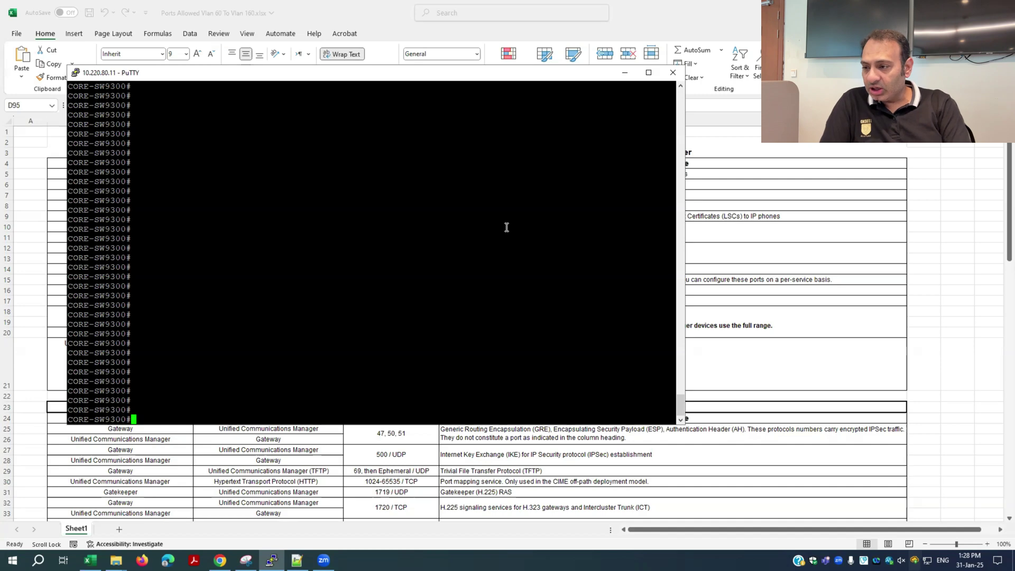
Enter global configuration mode on the switch with config t
{"action": "type", "text": "config t"}
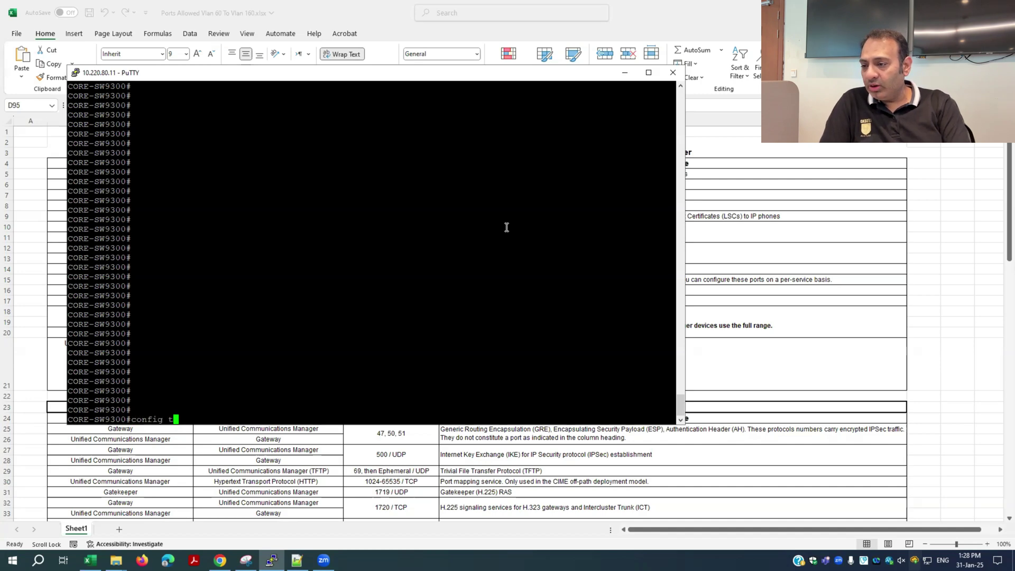
{"action": "key", "text": "Return"}
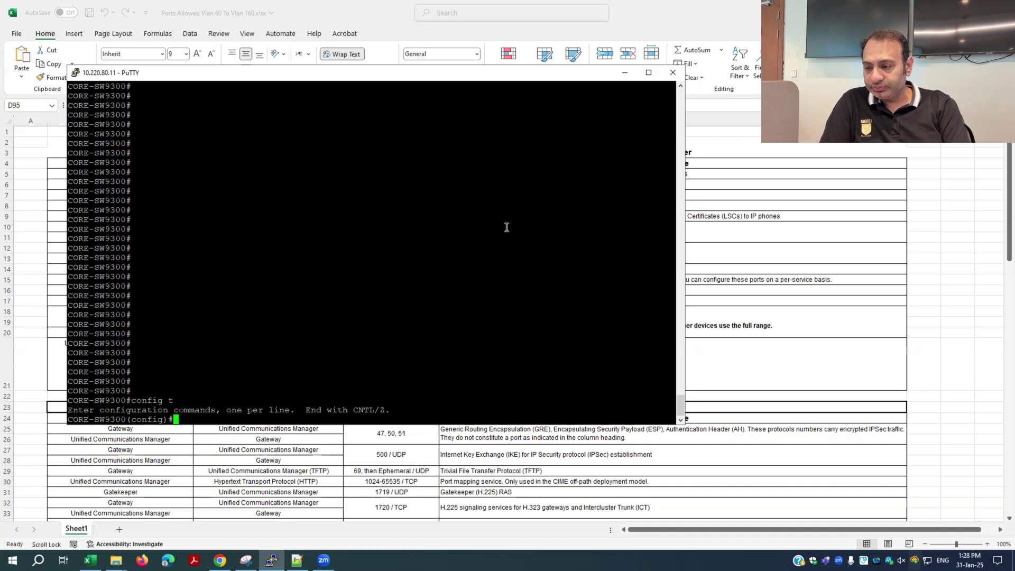
{"action": "key", "text": "Return"}
{"action": "type", "text": "exlcu"}
{"action": "key", "text": "Tab"}
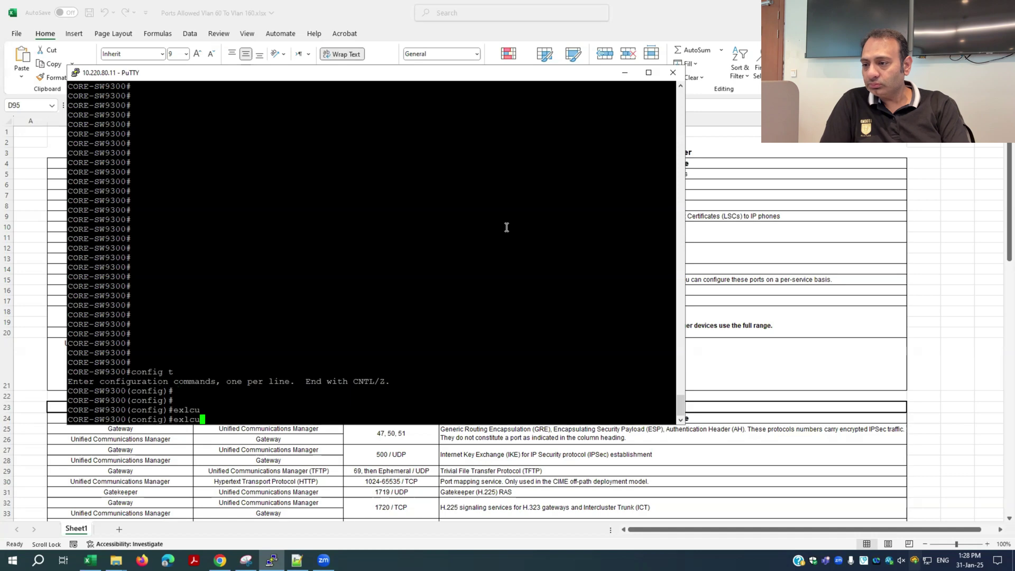
{"action": "key", "text": "BackSpace"}
{"action": "key", "text": "BackSpace"}
{"action": "key", "text": "BackSpace"}
{"action": "type", "text": "cl"}
{"action": "key", "text": "Tab"}
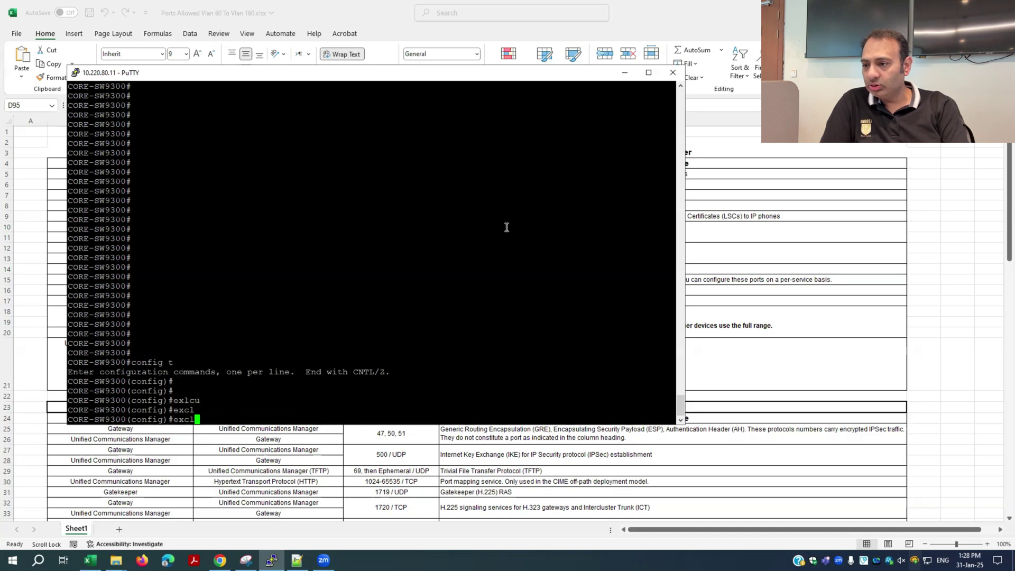
{"action": "type", "text": "u"}
{"action": "key", "text": "Tab"}
{"action": "key", "text": "BackSpace"}
{"action": "key", "text": "BackSpace"}
{"action": "key", "text": "BackSpace"}
{"action": "key", "text": "BackSpace"}
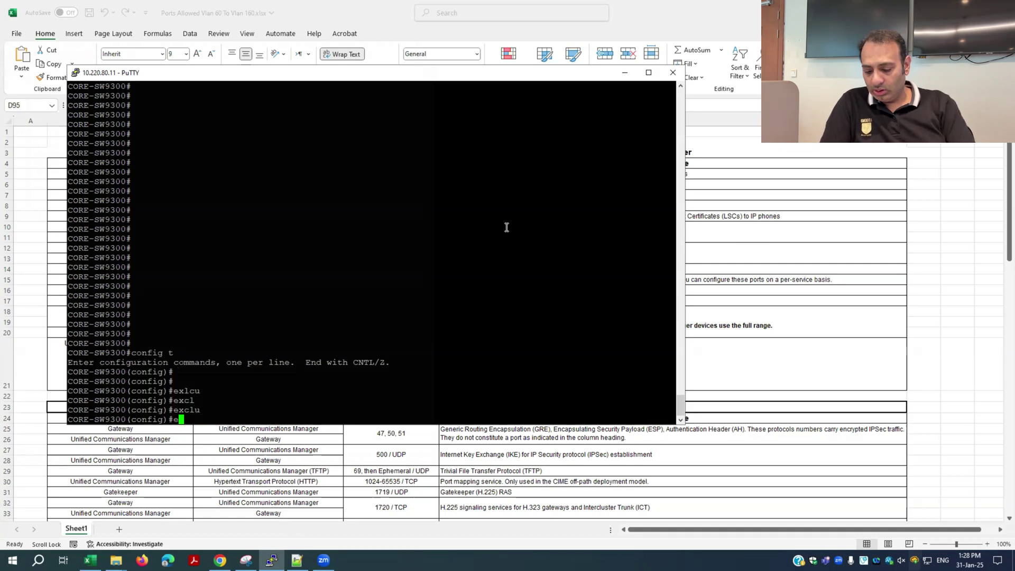
{"action": "key", "text": "BackSpace"}
Exclude addresses 10.221.60.1 through 10.221.60.10 from DHCP
{"action": "type", "text": "ip add"}
{"action": "key", "text": "Tab"}
{"action": "type", "text": "ex"}
{"action": "key", "text": "Tab"}
{"action": "type", "text": "c"}
{"action": "key", "text": "Tab"}
{"action": "key", "text": "BackSpace"}
{"action": "key", "text": "BackSpace"}
{"action": "key", "text": "BackSpace"}
{"action": "key", "text": "BackSpace"}
{"action": "key", "text": "BackSpace"}
{"action": "key", "text": "BackSpace"}
{"action": "key", "text": "BackSpace"}
{"action": "key", "text": "BackSpace"}
{"action": "key", "text": "BackSpace"}
{"action": "key", "text": "BackSpace"}
{"action": "key", "text": "BackSpace"}
{"action": "key", "text": "BackSpace"}
{"action": "key", "text": "BackSpace"}
{"action": "key", "text": "BackSpace"}
{"action": "key", "text": "BackSpace"}
{"action": "key", "text": "BackSpace"}
{"action": "type", "text": "d"}
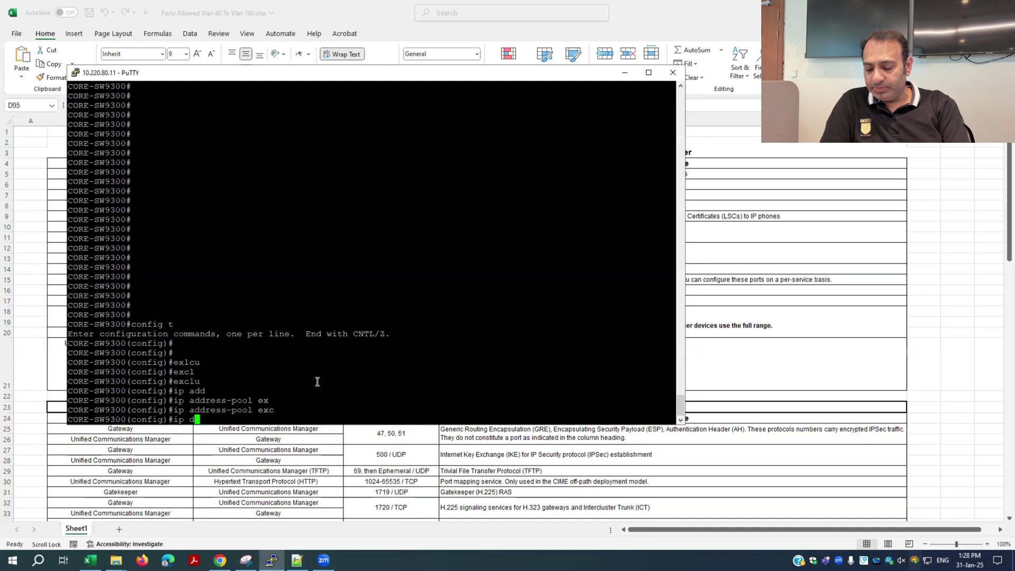
{"action": "type", "text": "hcp ex"}
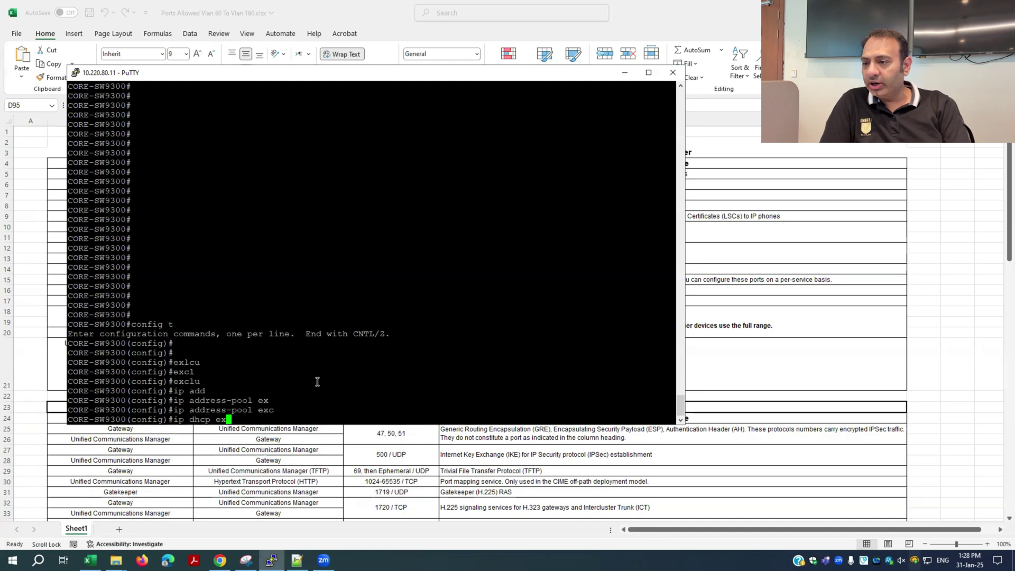
{"action": "key", "text": "Tab"}
{"action": "type", "text": "c"}
{"action": "key", "text": "Tab"}
{"action": "type", "text": "?"}
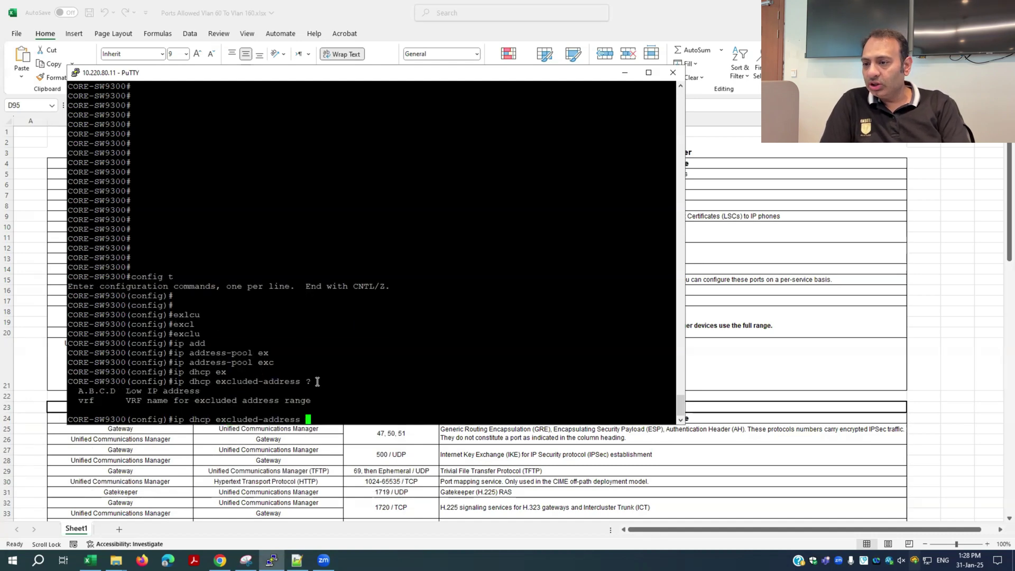
{"action": "type", "text": "10.221."}
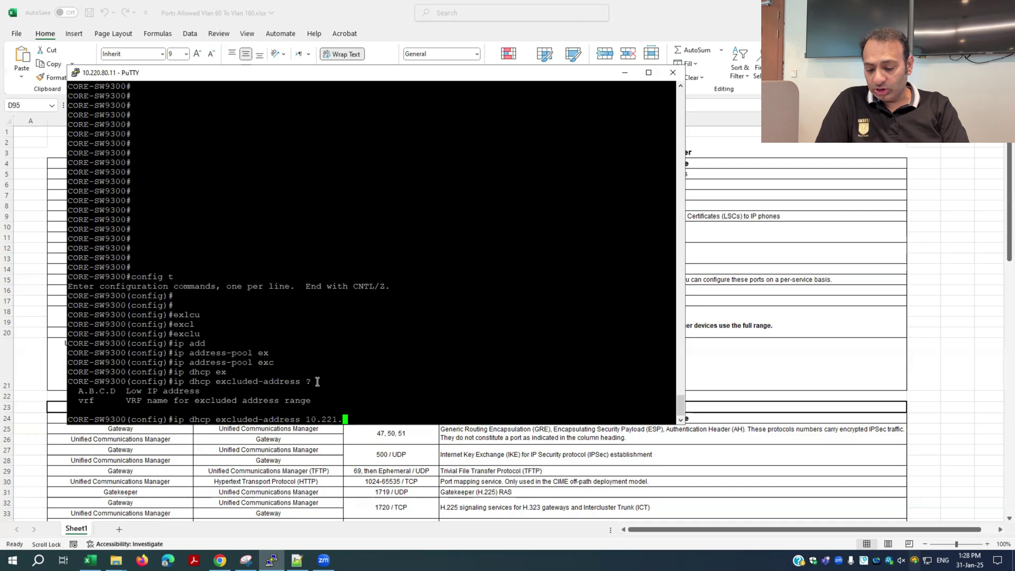
{"action": "type", "text": "60"}
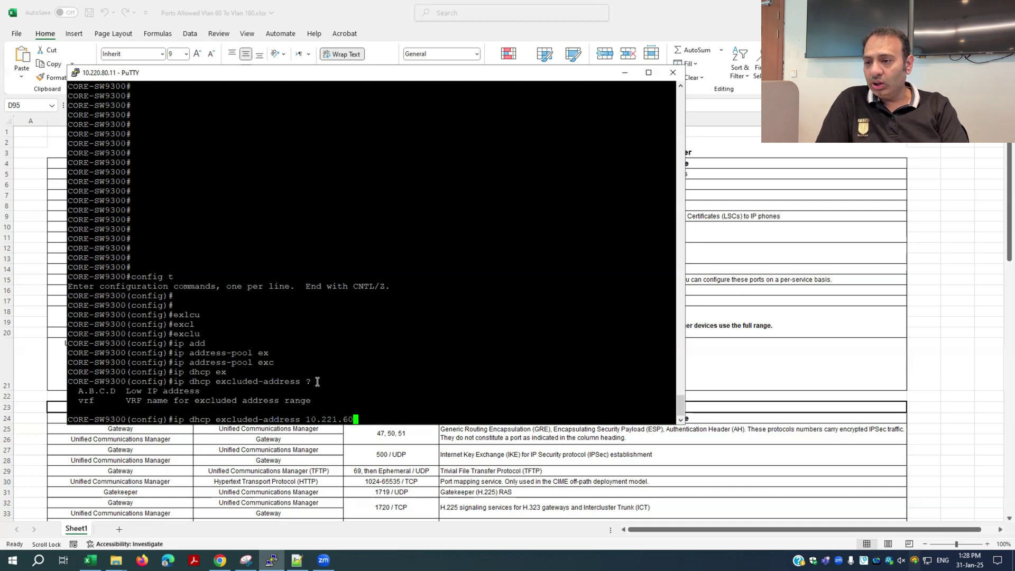
{"action": "type", "text": ".1 10."}
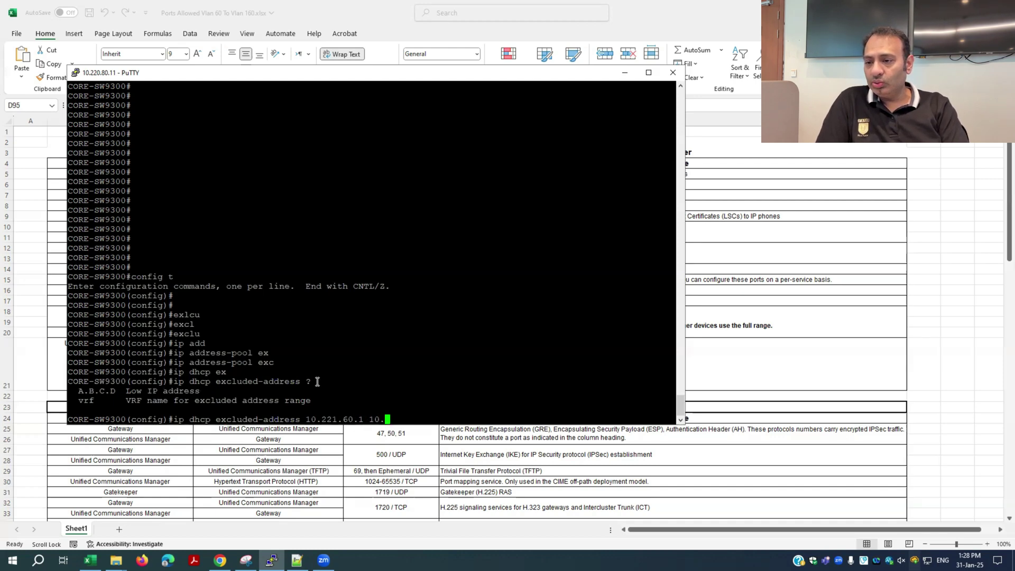
{"action": "type", "text": "221."}
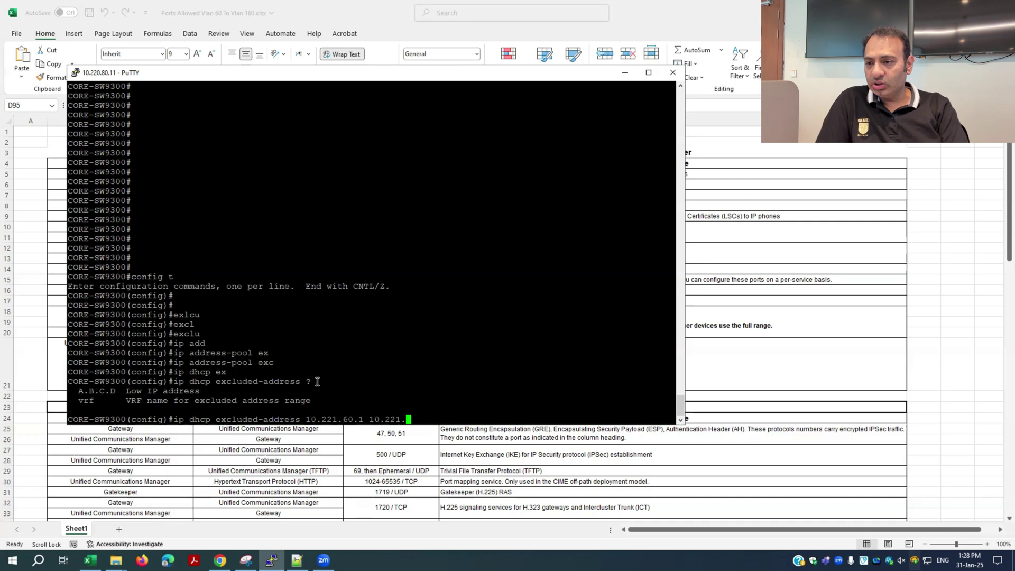
{"action": "type", "text": "60.10"}
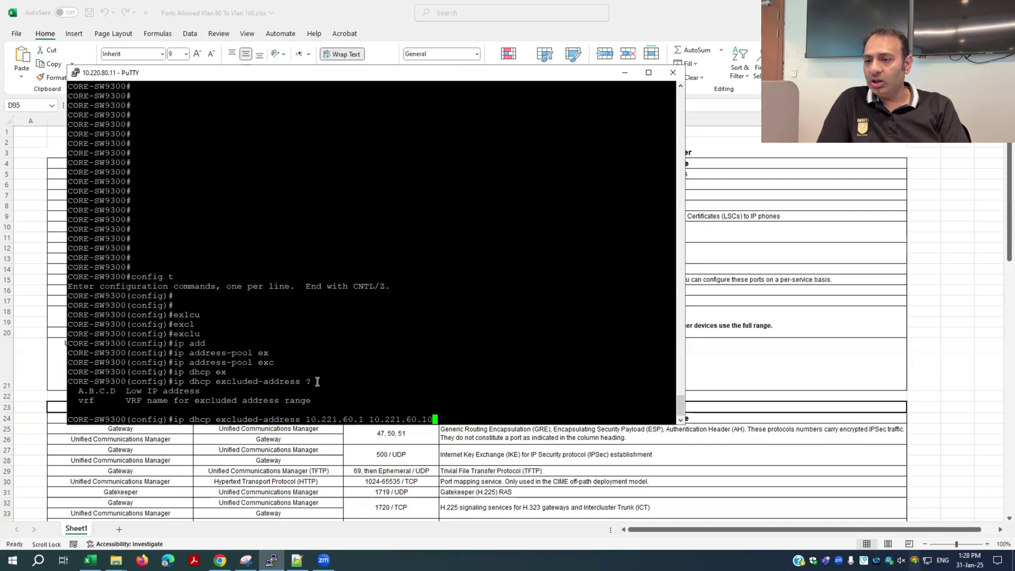
{"action": "key", "text": "Return"}
{"action": "key", "text": "Return"}
Also exclude address 10.221.60.254 from DHCP
{"action": "key", "text": "Up"}
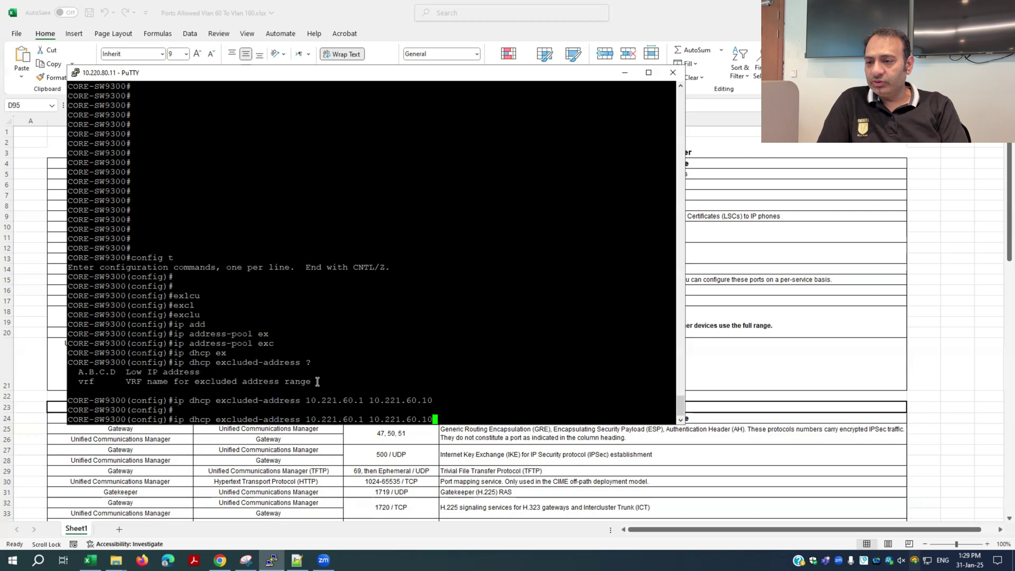
{"action": "key", "text": "BackSpace"}
{"action": "key", "text": "BackSpace"}
{"action": "key", "text": "BackSpace"}
{"action": "key", "text": "BackSpace"}
{"action": "key", "text": "BackSpace"}
{"action": "key", "text": "BackSpace"}
{"action": "key", "text": "BackSpace"}
{"action": "key", "text": "BackSpace"}
{"action": "key", "text": "BackSpace"}
{"action": "key", "text": "BackSpace"}
{"action": "key", "text": "BackSpace"}
{"action": "key", "text": "BackSpace"}
{"action": "key", "text": "BackSpace"}
{"action": "key", "text": "BackSpace"}
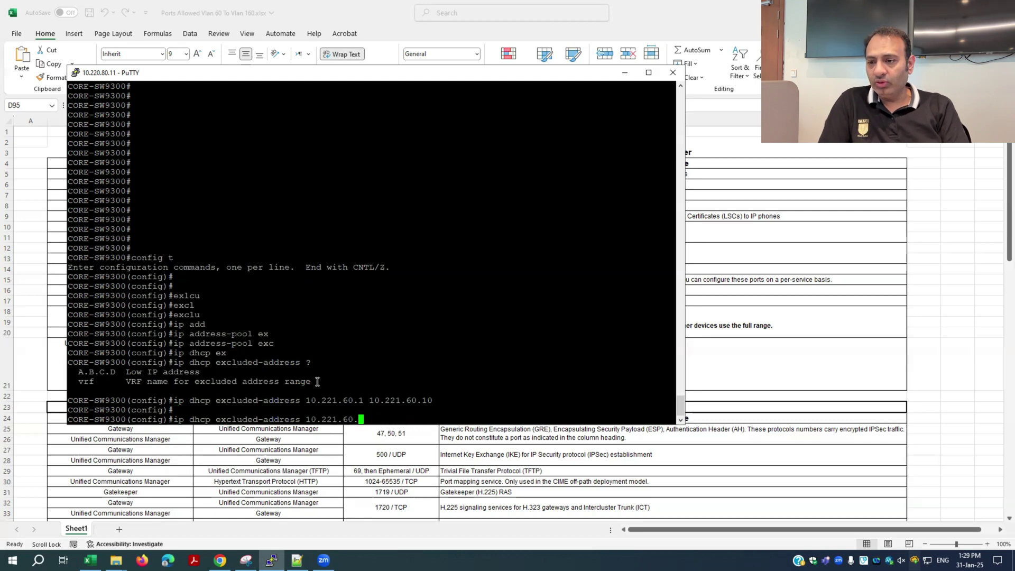
{"action": "type", "text": "254"}
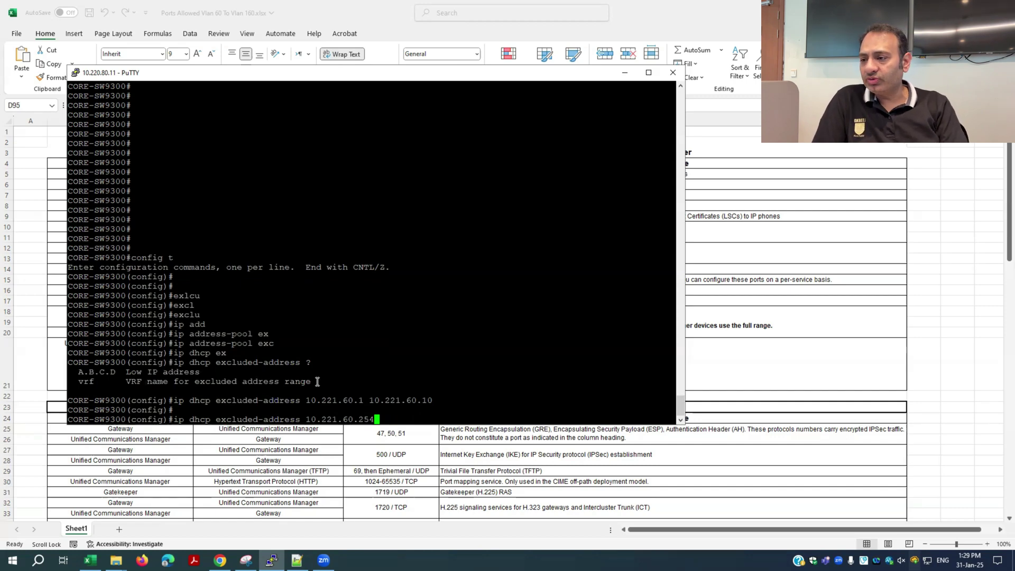
{"action": "key", "text": "Return"}
{"action": "key", "text": "Return"}
{"action": "key", "text": "Return"}
{"action": "key", "text": "Return"}
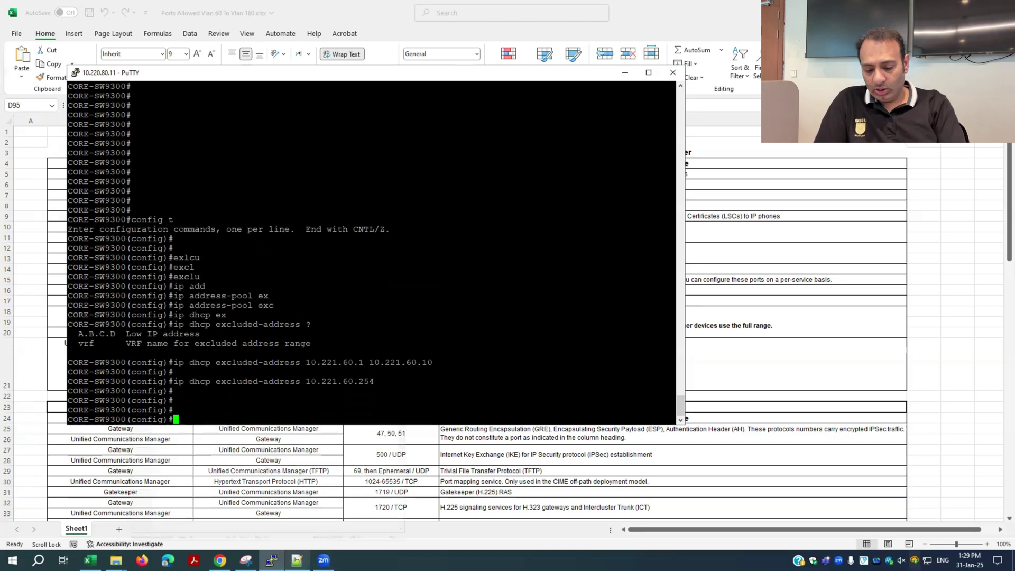
Create the DHCP pool Voice_CUCM with ip dhcp pool
{"action": "type", "text": "ip dhc"}
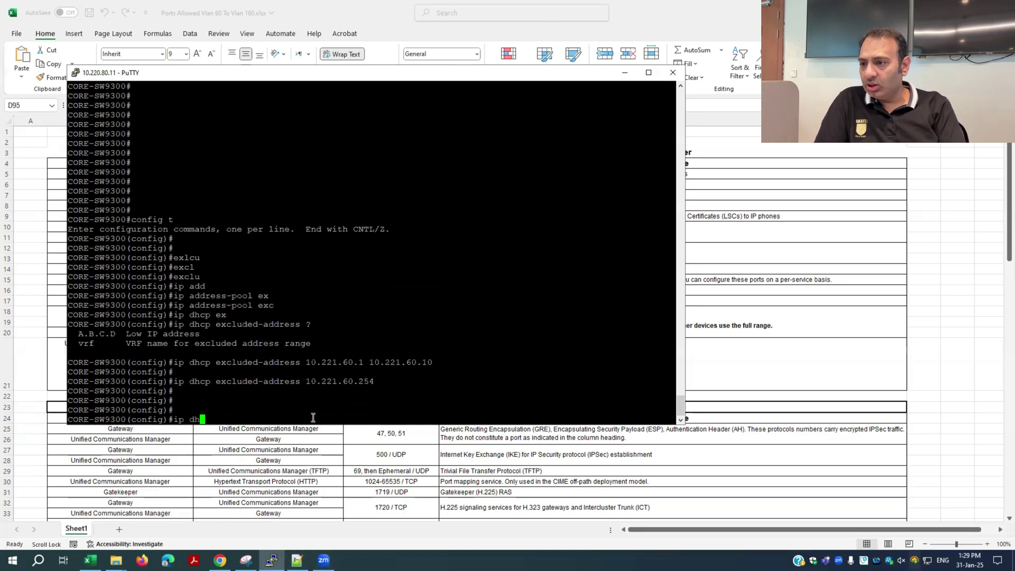
{"action": "key", "text": "Tab"}
{"action": "type", "text": "po"}
{"action": "key", "text": "Tab"}
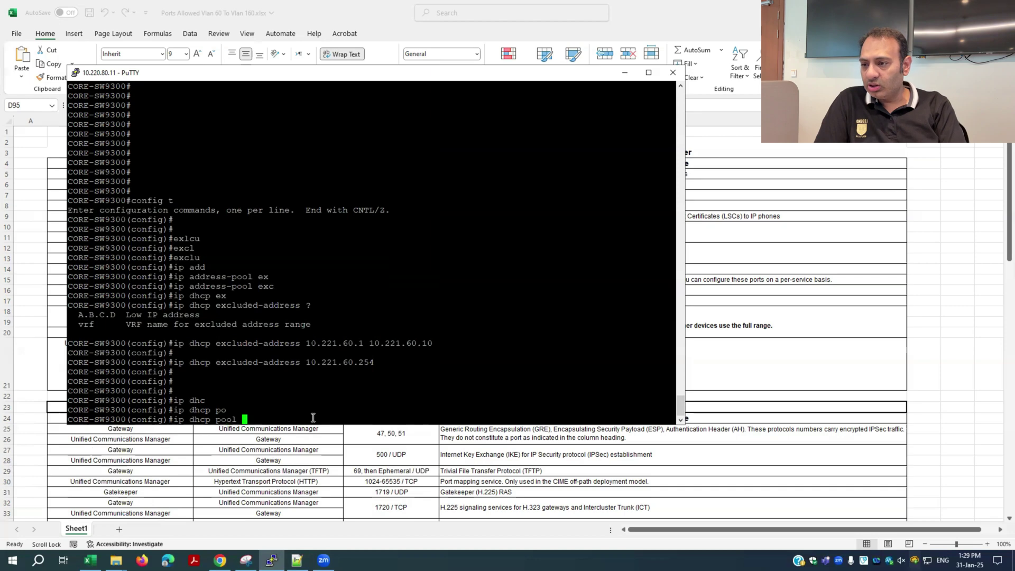
{"action": "type", "text": "Voice_"}
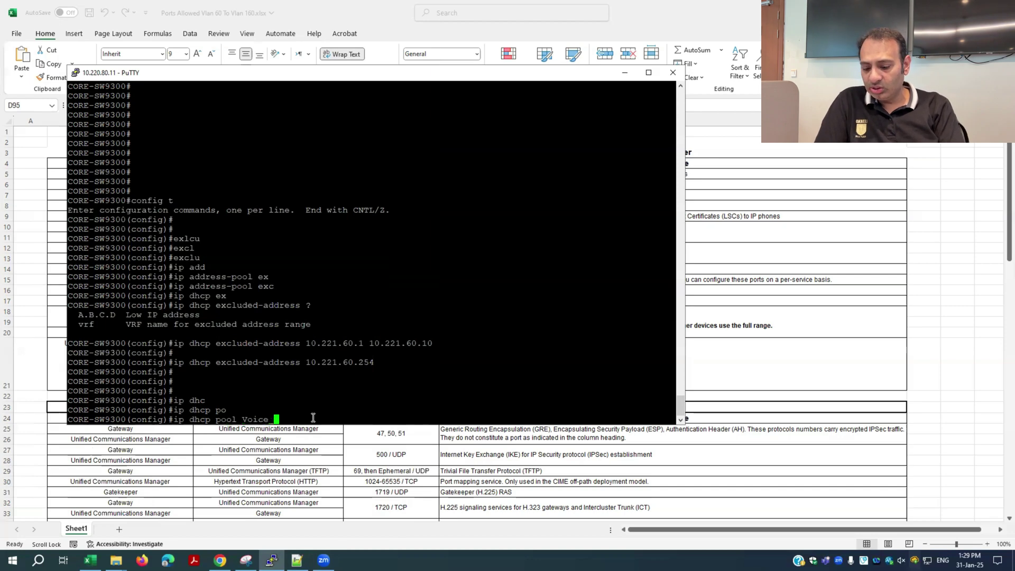
{"action": "type", "text": "CUCM"}
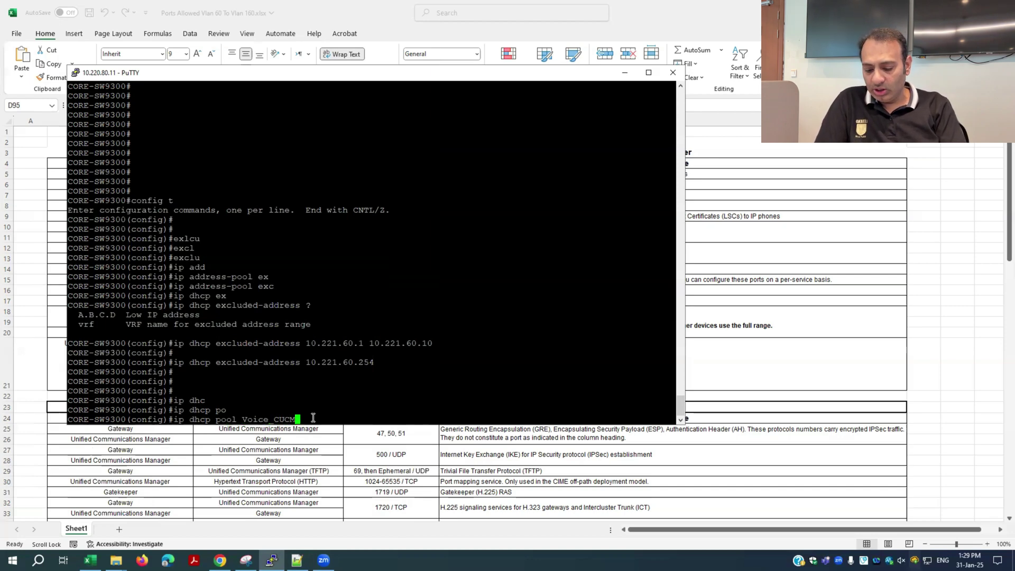
{"action": "key", "text": "Return"}
{"action": "key", "text": "Return"}
Set the pool network to 10.221.60.0 255.255.255.0
{"action": "type", "text": "network"}
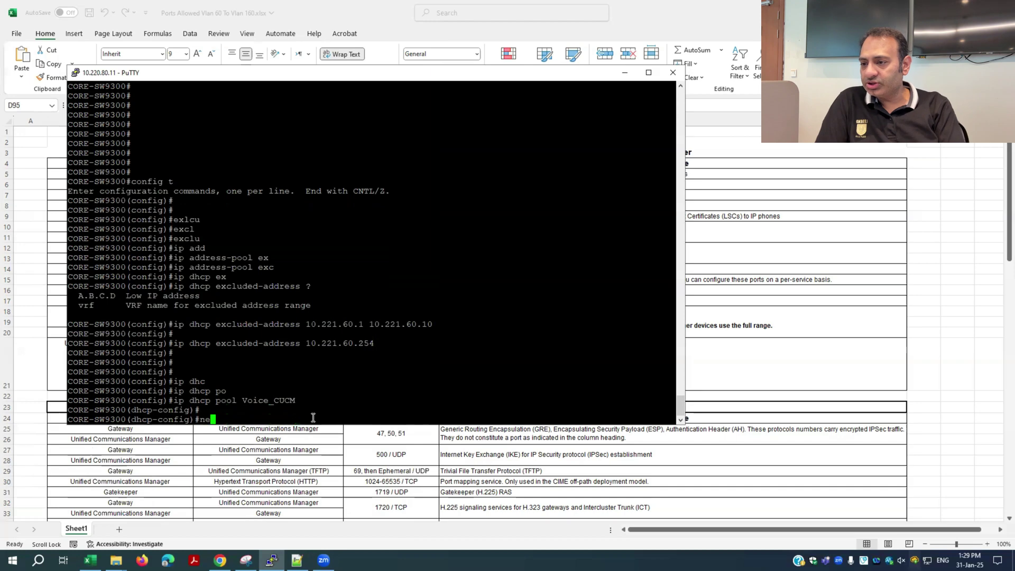
{"action": "key", "text": "Tab"}
{"action": "type", "text": "10.22"}
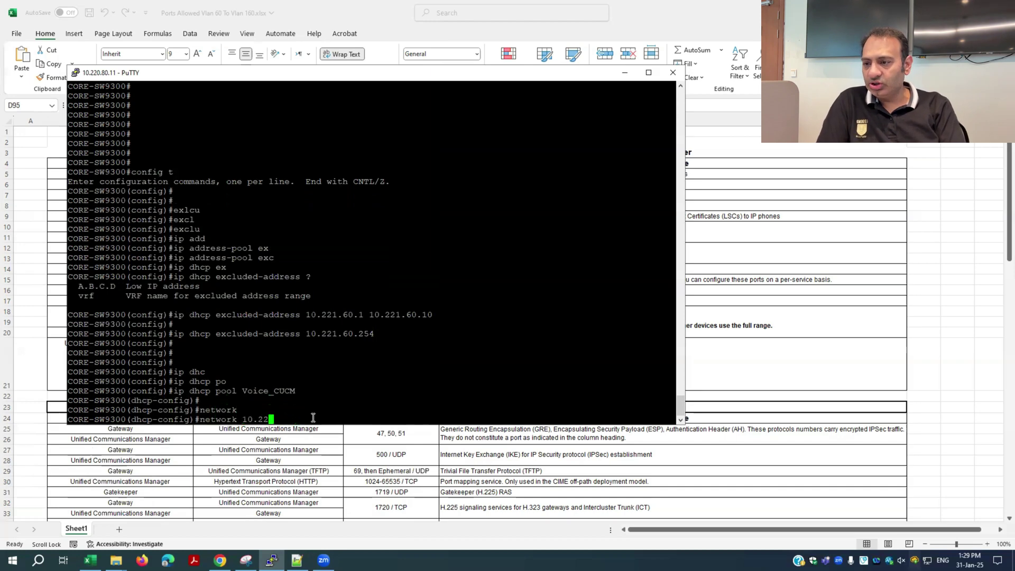
{"action": "type", "text": "1.60.0"}
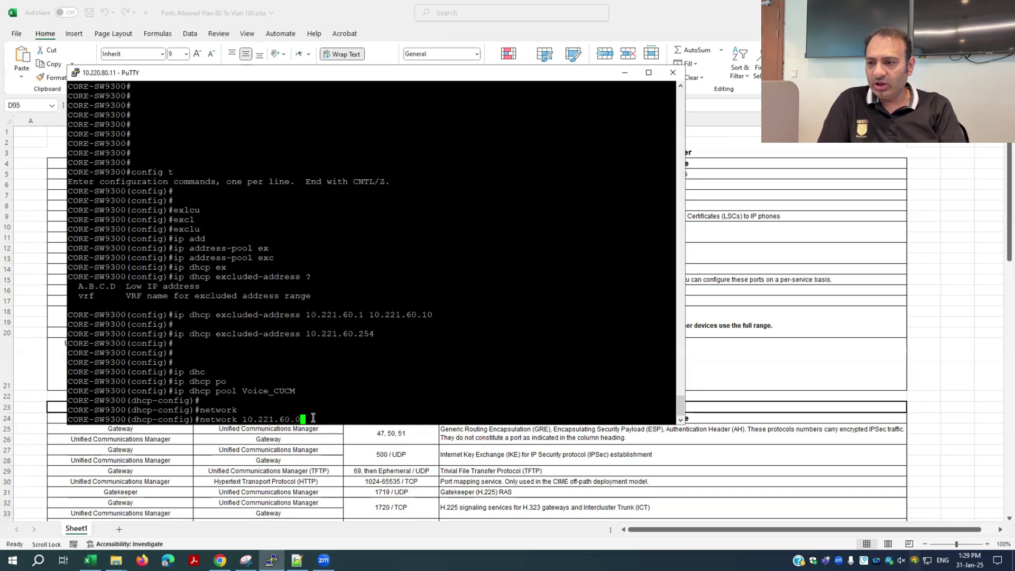
{"action": "type", "text": " 255.255.255.0"}
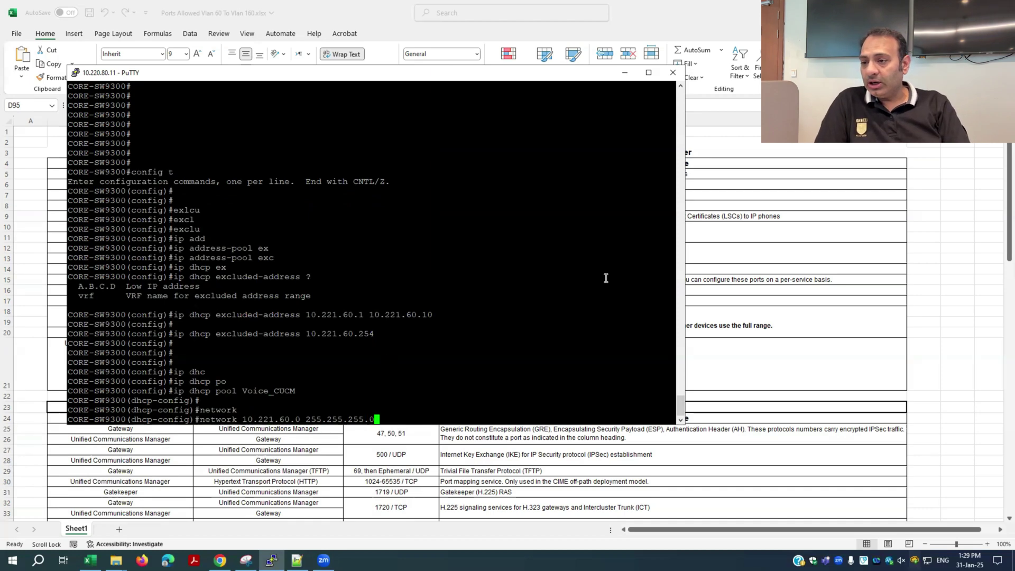
{"action": "key", "text": "Return"}
{"action": "key", "text": "Return"}
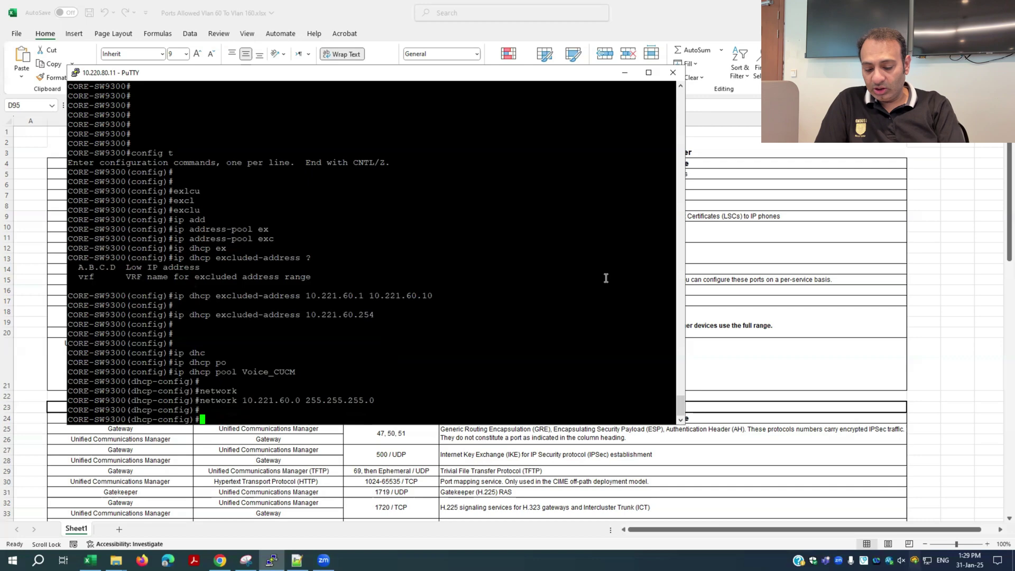
Enter option 150 with TFTP servers 10.221.160.100 and 10.221.160.101
{"action": "type", "text": "optio"}
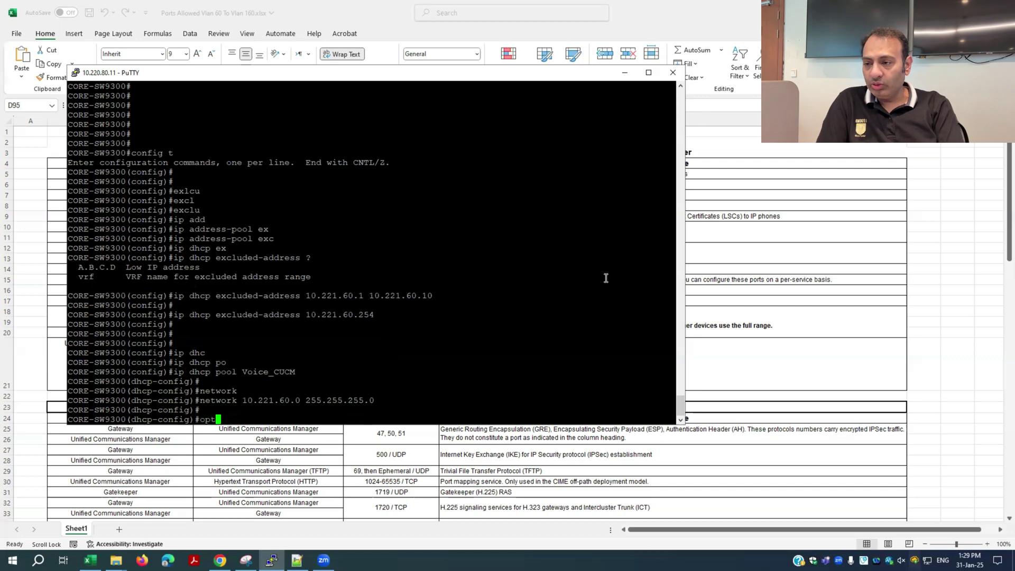
{"action": "key", "text": "Tab"}
{"action": "type", "text": "150"}
{"action": "key", "text": "Tab"}
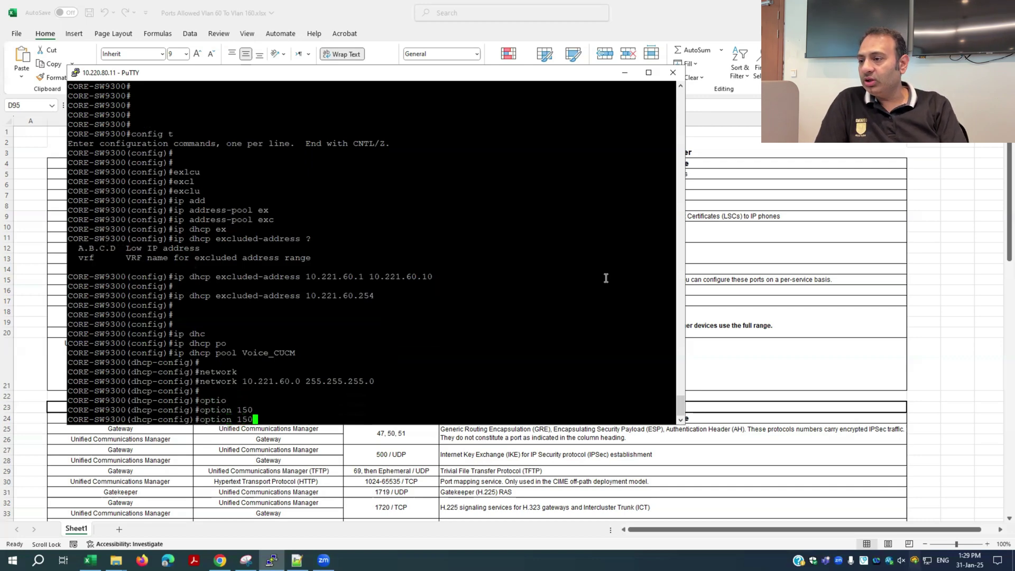
{"action": "type", "text": "?"}
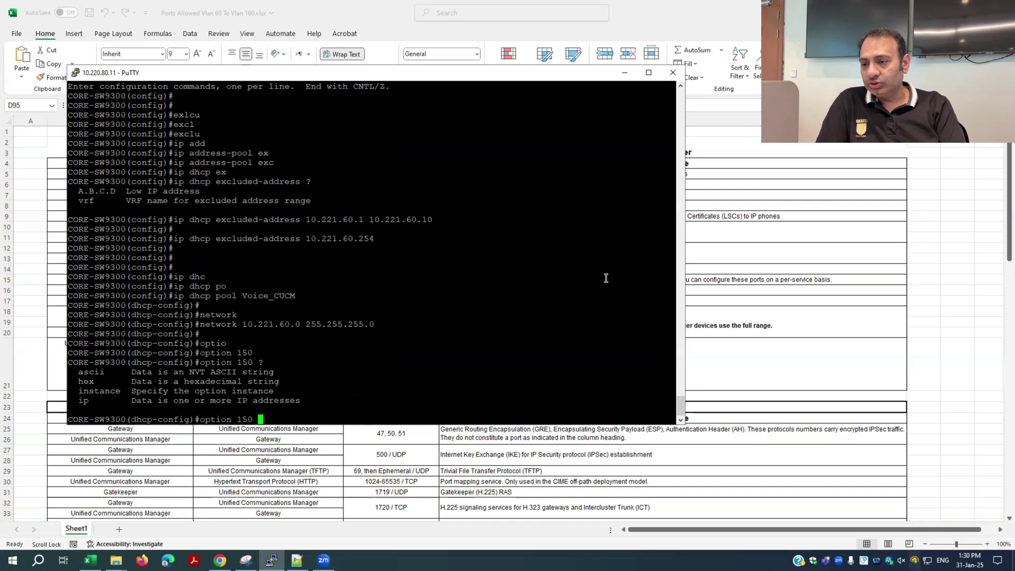
{"action": "type", "text": "10.221."}
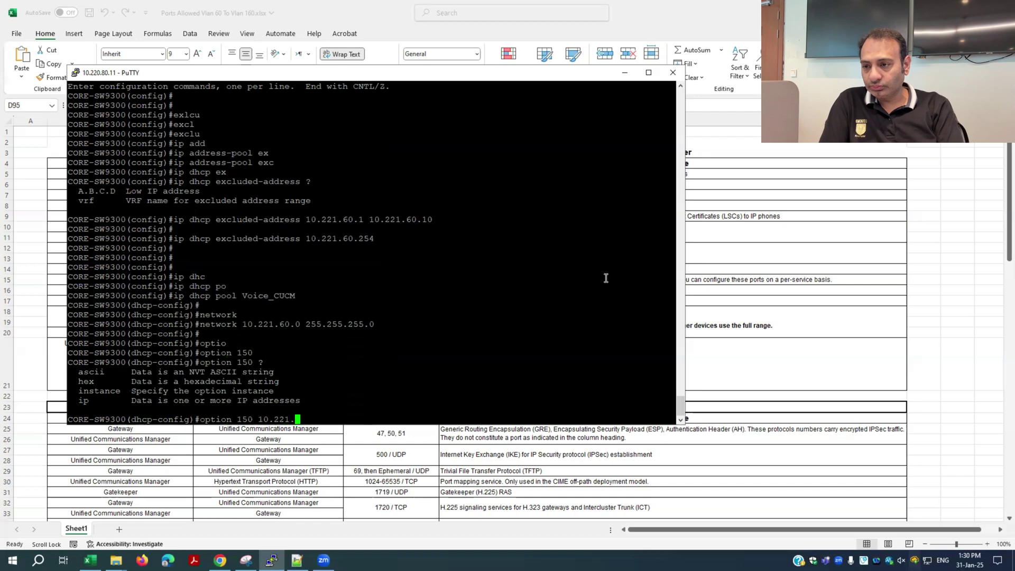
{"action": "type", "text": "1"}
{"action": "type", "text": "6"}
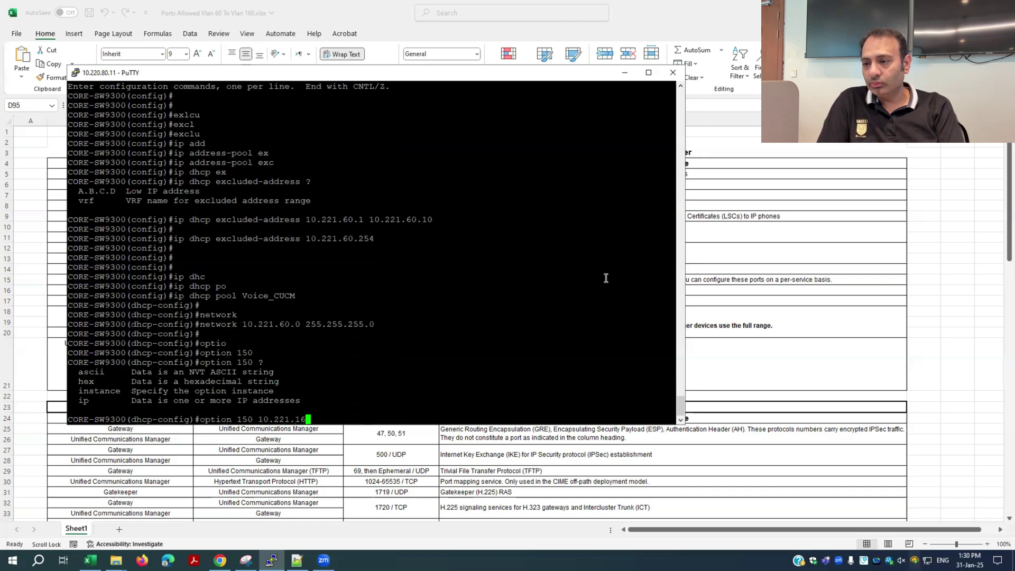
{"action": "type", "text": "0.100 10.2"}
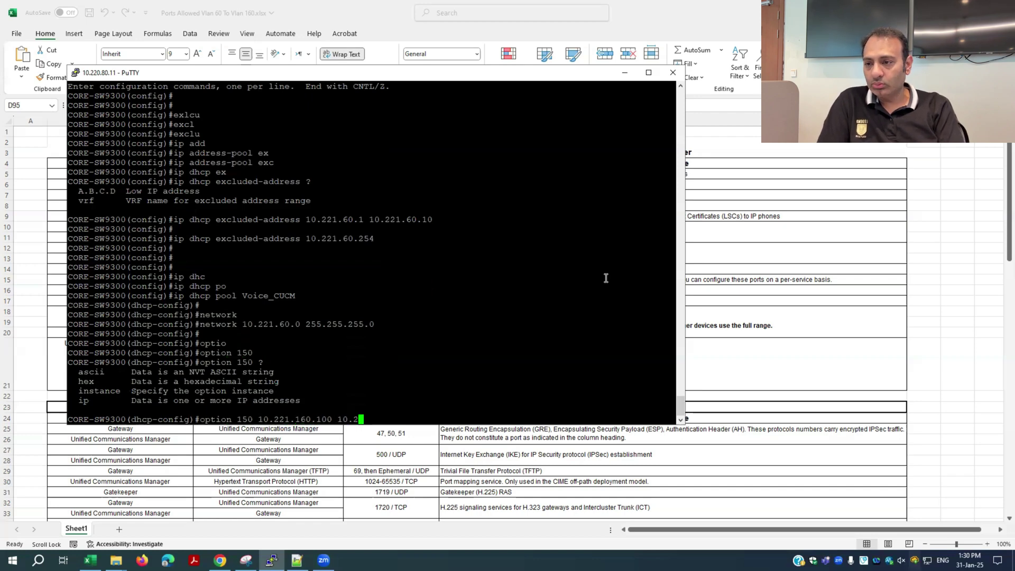
{"action": "type", "text": "21.160.101"}
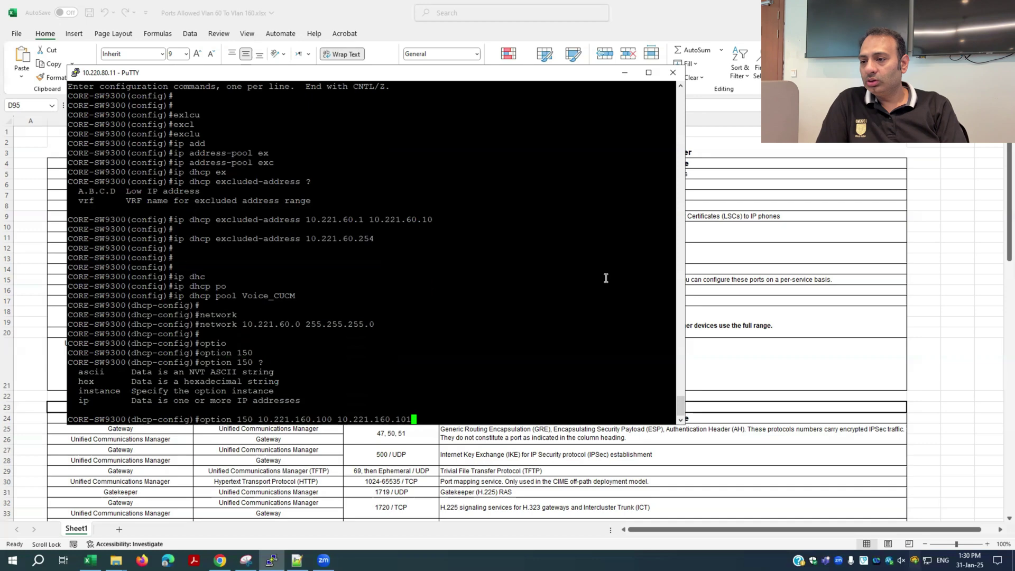
{"action": "key", "text": "Return"}
Add the missing ip keyword and resubmit option 150 ip with both TFTP servers
{"action": "key", "text": "Up"}
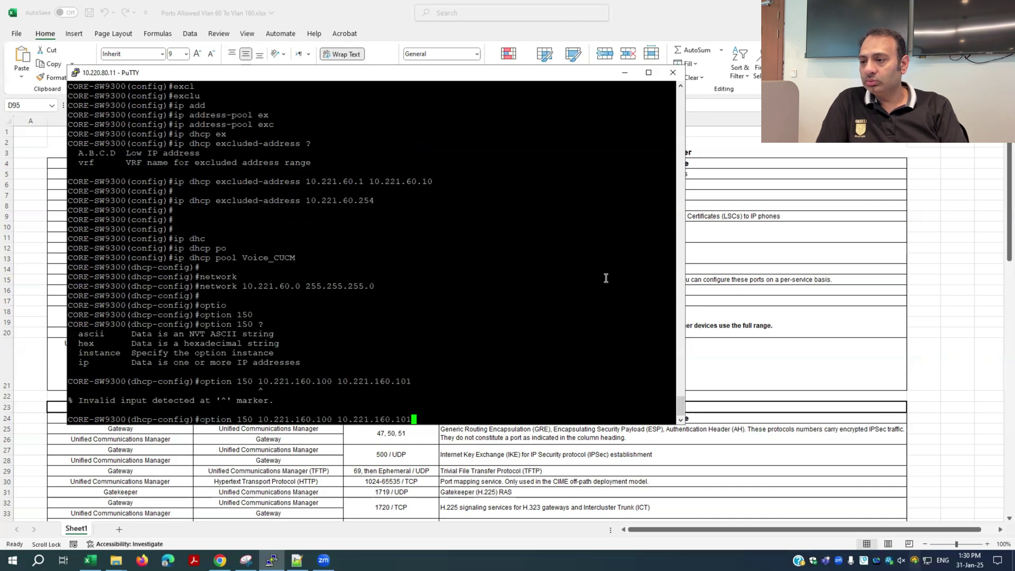
{"action": "key", "text": "Left"}
{"action": "key", "text": "Left"}
{"action": "key", "text": "Left"}
{"action": "key", "text": "Left"}
{"action": "key", "text": "Left"}
{"action": "key", "text": "Left"}
{"action": "key", "text": "Left"}
{"action": "key", "text": "Left"}
{"action": "key", "text": "Left"}
{"action": "key", "text": "Left"}
{"action": "key", "text": "Left"}
{"action": "key", "text": "Left"}
{"action": "key", "text": "Left"}
{"action": "key", "text": "Left"}
{"action": "key", "text": "Left"}
{"action": "key", "text": "Left"}
{"action": "key", "text": "Left"}
{"action": "key", "text": "Left"}
{"action": "key", "text": "Left"}
{"action": "key", "text": "Left"}
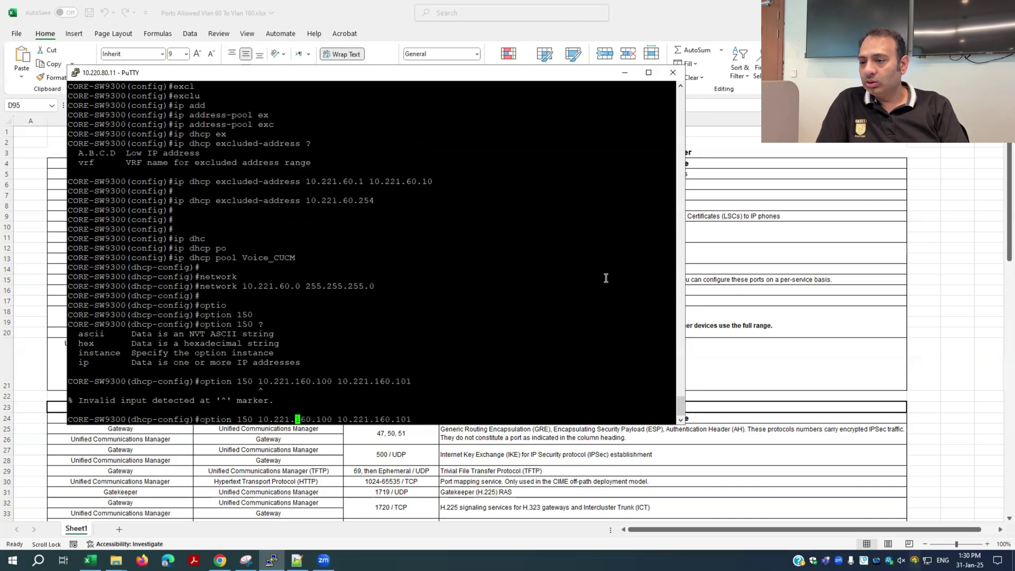
{"action": "key", "text": "Left"}
{"action": "key", "text": "Left"}
{"action": "key", "text": "Left"}
{"action": "key", "text": "Left"}
{"action": "key", "text": "Left"}
{"action": "key", "text": "Left"}
{"action": "key", "text": "Left"}
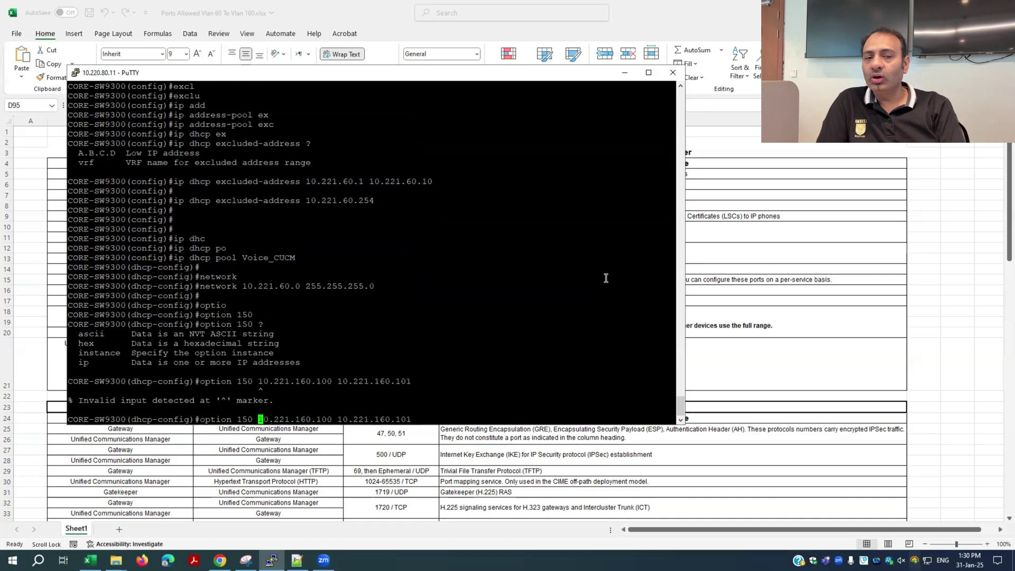
{"action": "type", "text": "ip"}
{"action": "key", "text": "Return"}
{"action": "key", "text": "Return"}
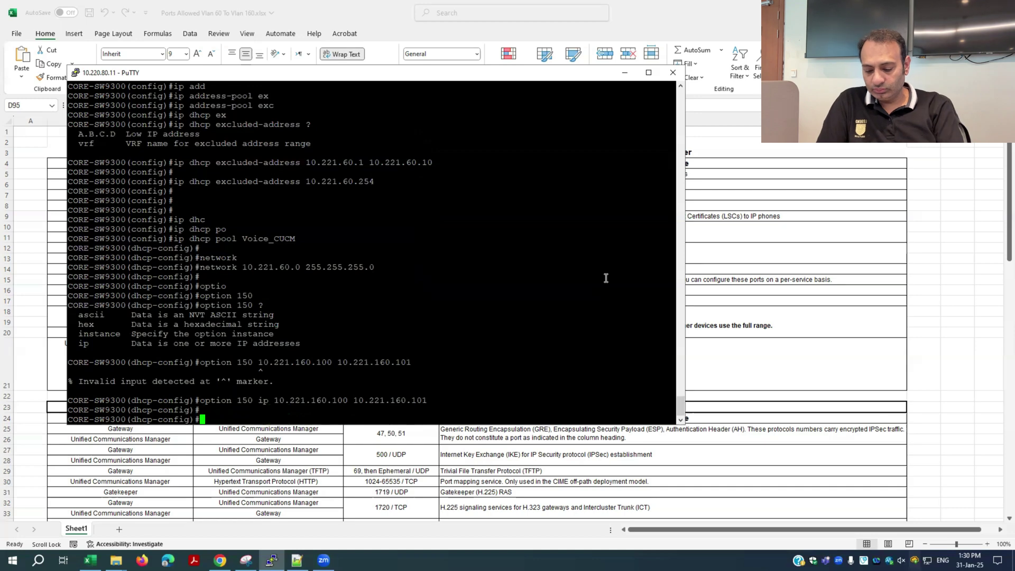
Set the pool's DNS server to 10.221.100.25 and default router to 10.221.60.1
{"action": "type", "text": "dn"}
{"action": "key", "text": "Tab"}
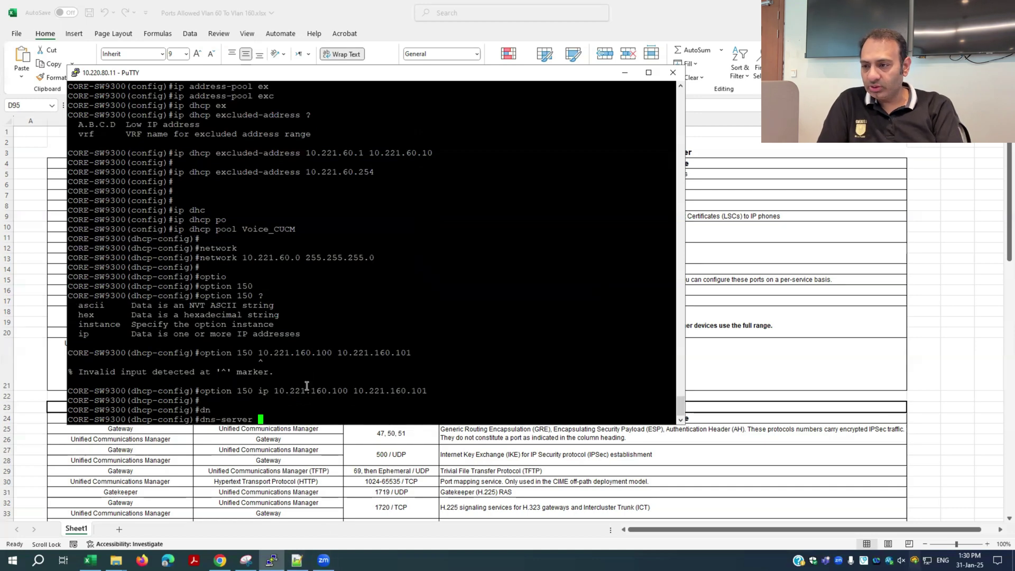
{"action": "type", "text": "10.221."}
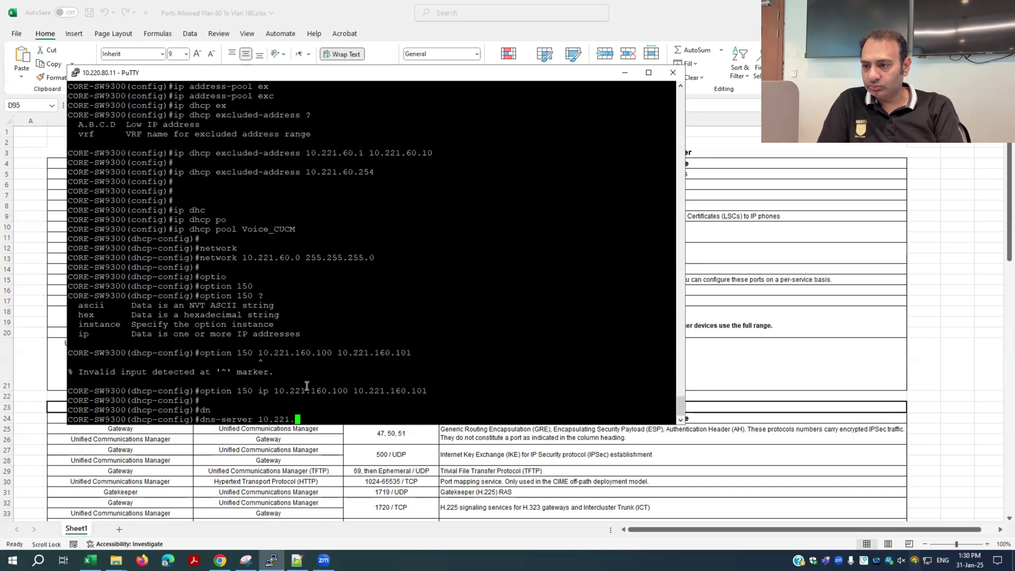
{"action": "type", "text": "100.25"}
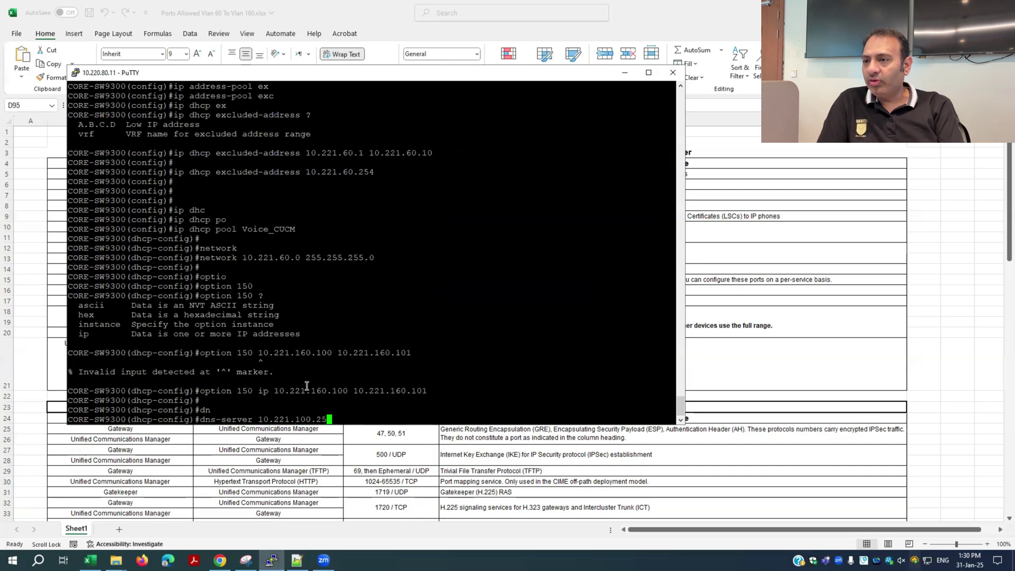
{"action": "key", "text": "Return"}
{"action": "type", "text": "defa"}
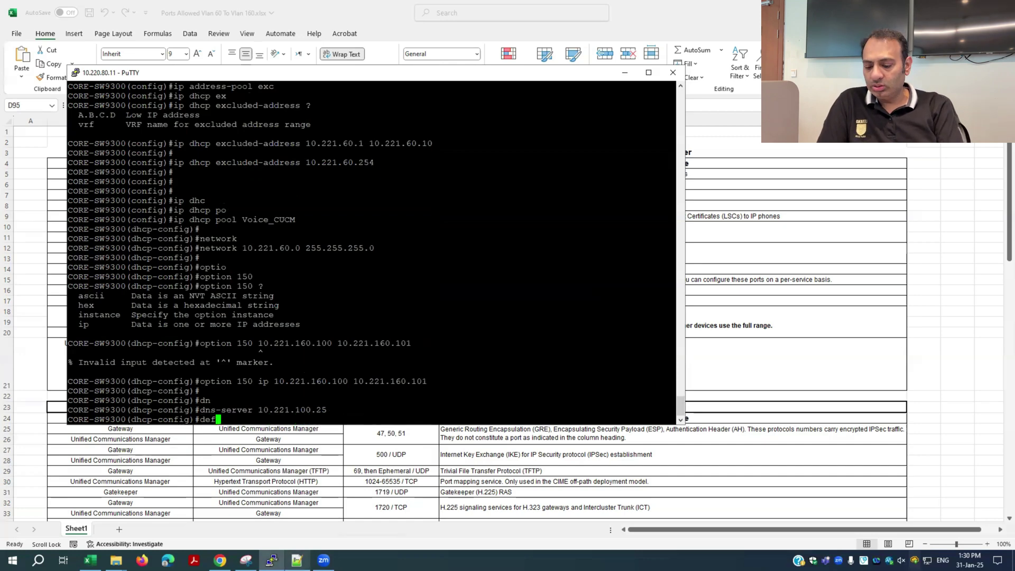
{"action": "key", "text": "Tab"}
{"action": "type", "text": "10"}
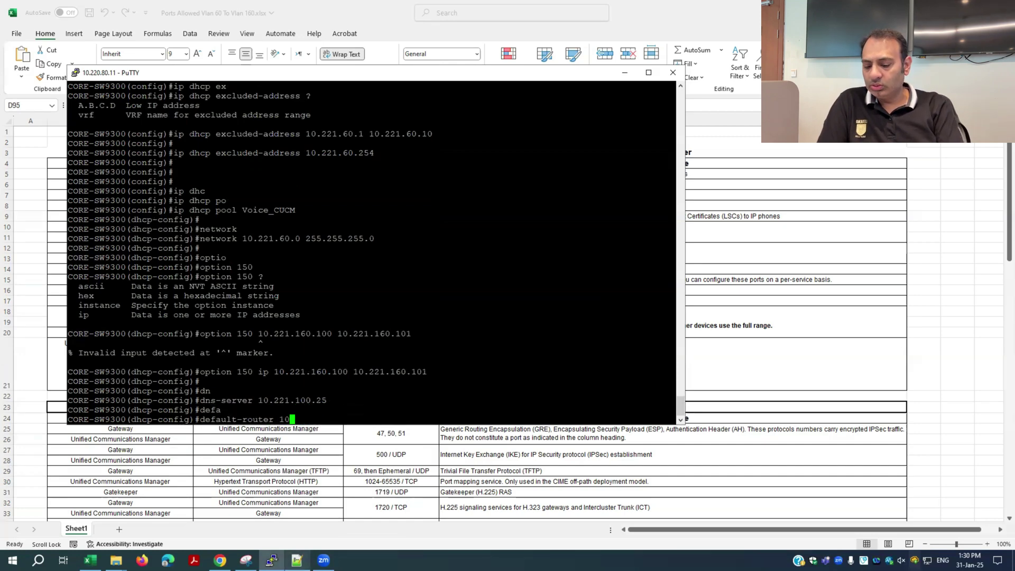
{"action": "type", "text": ".221.60.1"}
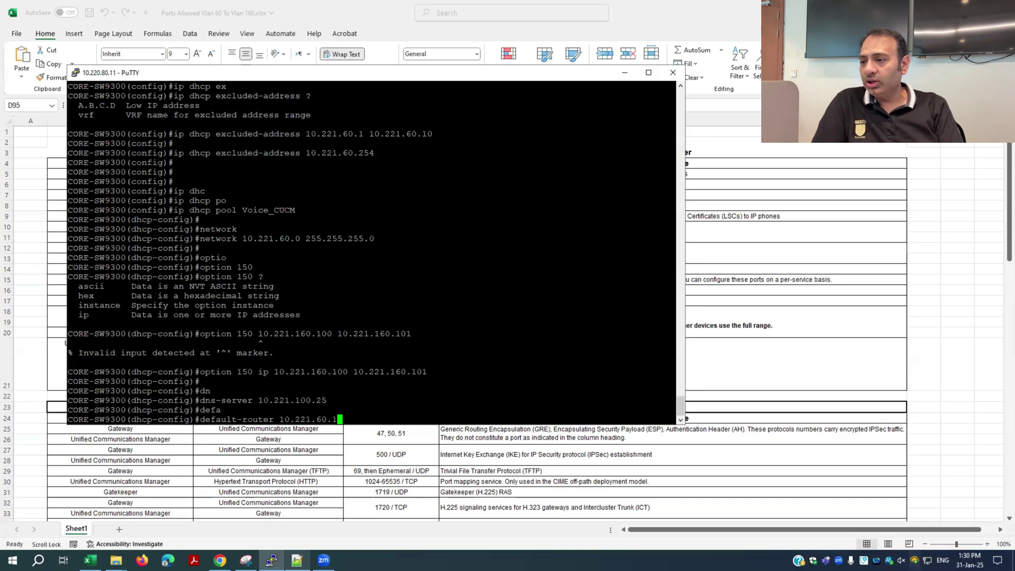
{"action": "key", "text": "Return"}
{"action": "key", "text": "Return"}
{"action": "key", "text": "Return"}
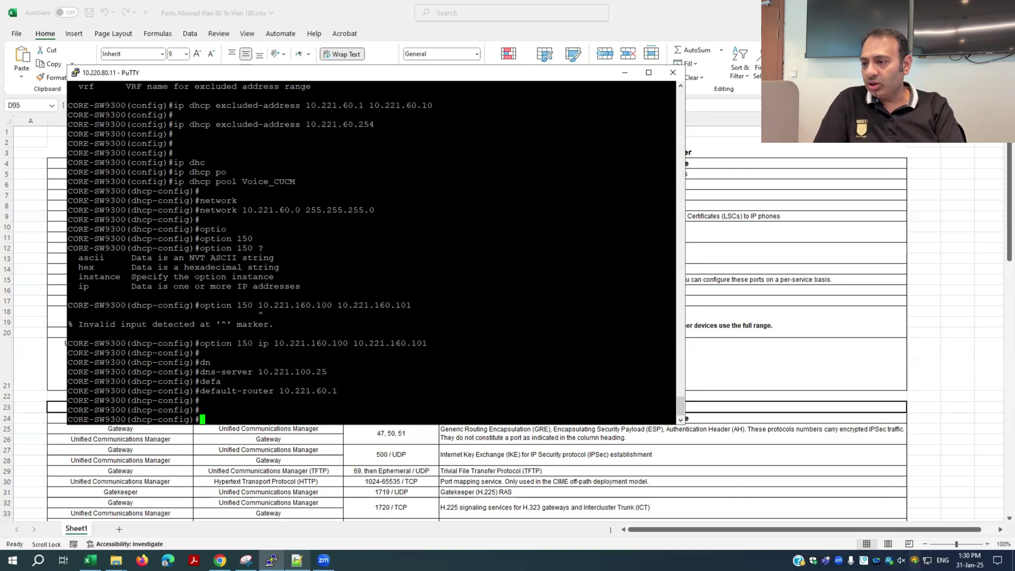
Exit twice back to privileged EXEC and type sh run | sec dhcp
{"action": "type", "text": "exi"}
{"action": "key", "text": "Return"}
{"action": "key", "text": "Return"}
{"action": "type", "text": "exi"}
{"action": "key", "text": "Return"}
{"action": "key", "text": "Return"}
{"action": "key", "text": "Return"}
{"action": "key", "text": "Return"}
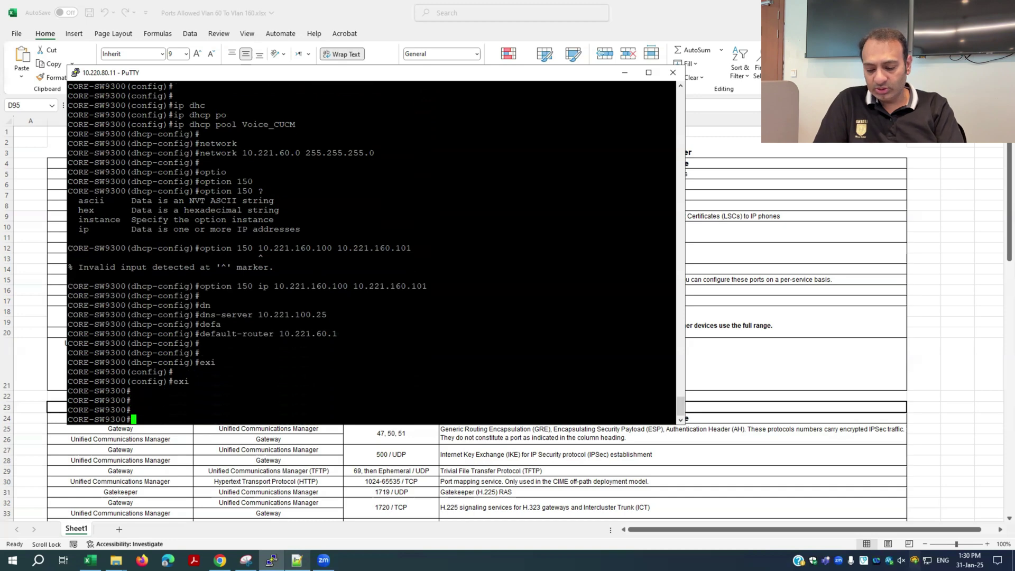
{"action": "type", "text": "sh run | sec "}
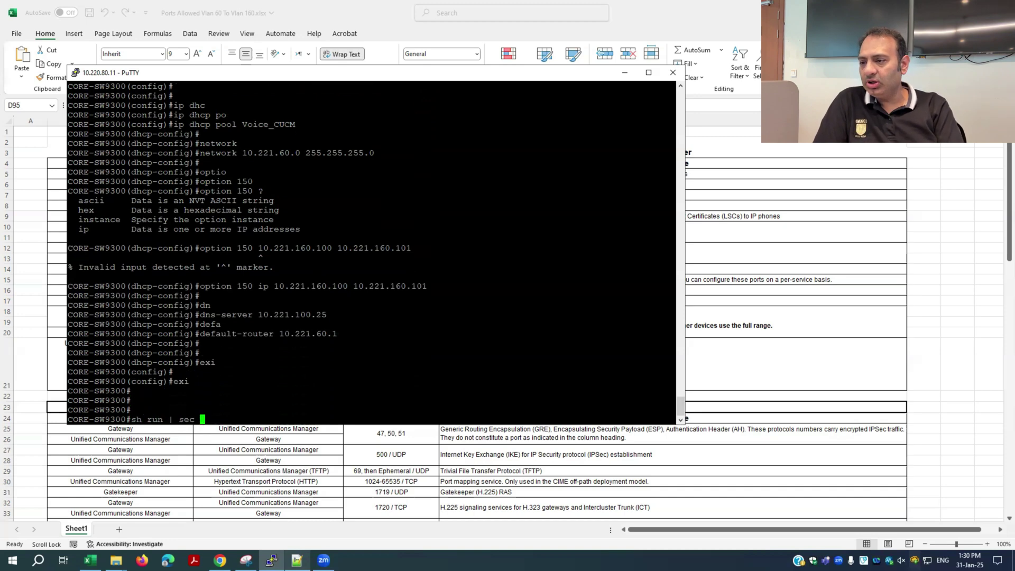
{"action": "type", "text": "dhcp"}
Show the DHCP running-config section and highlight the exclusion, network, option 150 and dns-server lines
{"action": "key", "text": "Return"}
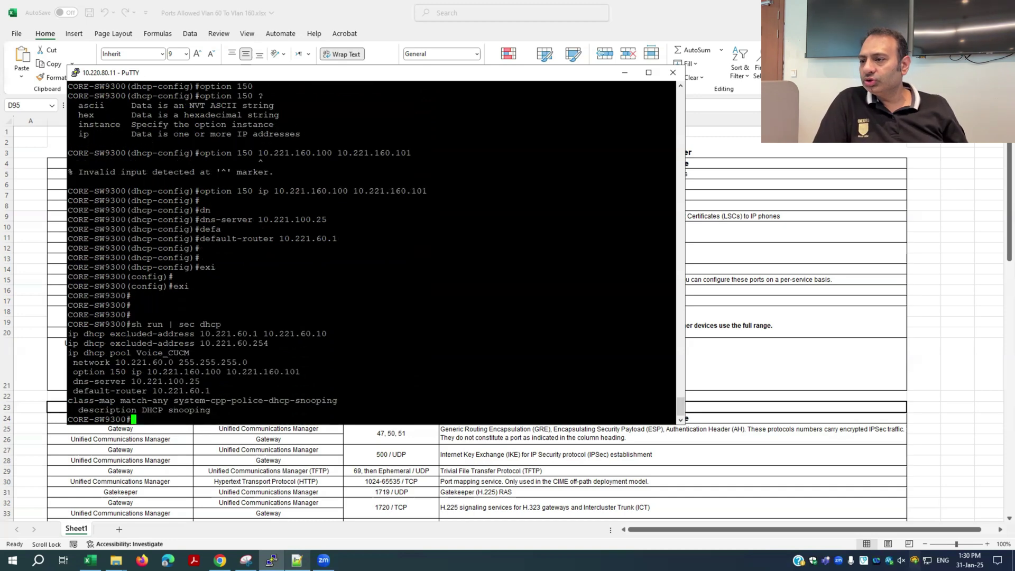
{"action": "key", "text": "Return"}
{"action": "key", "text": "Return"}
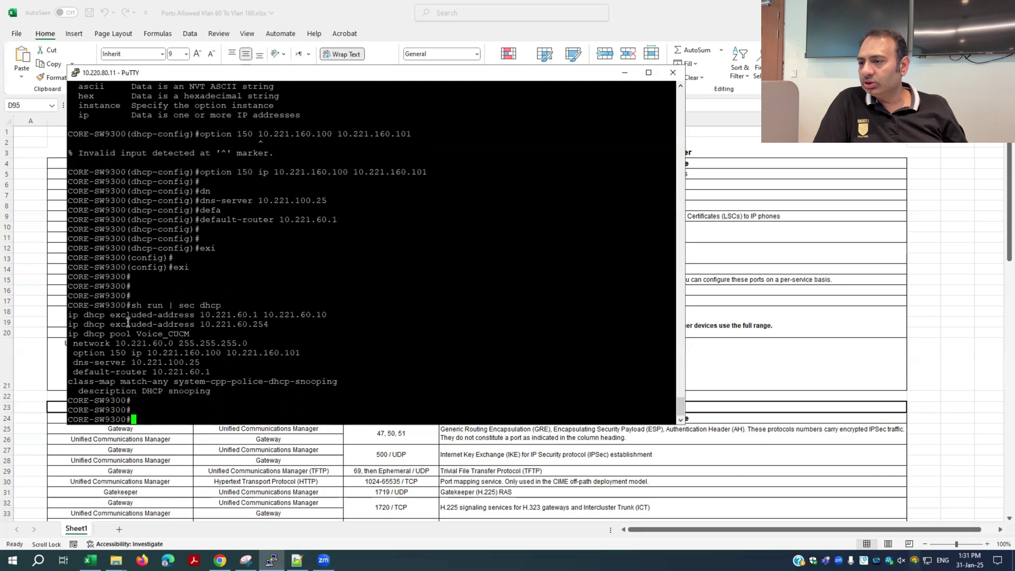
{"action": "left_click_drag", "start_coordinate": [69, 315], "coordinate": [204, 335]}
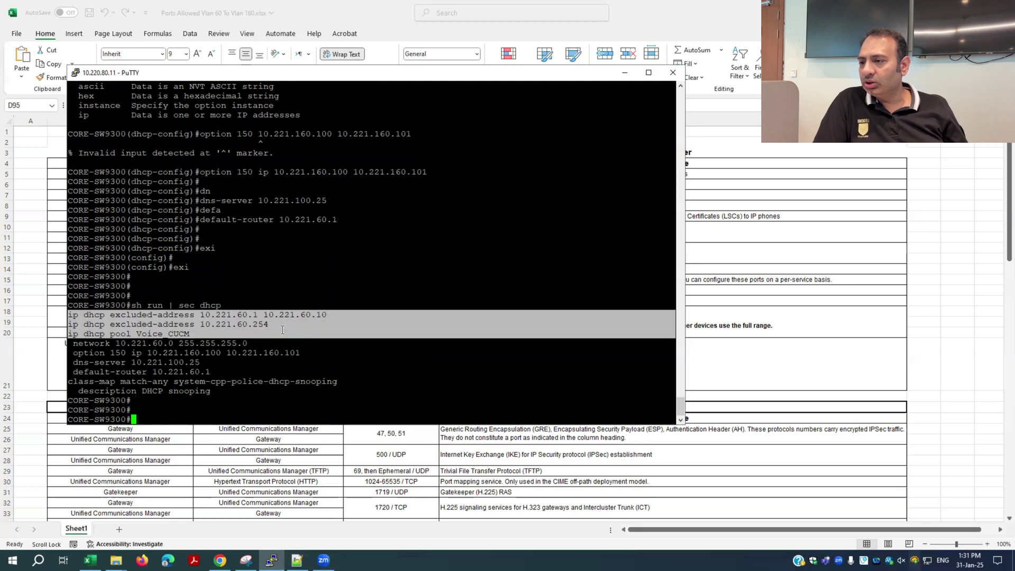
{"action": "left_click", "coordinate": [145, 350]}
{"action": "left_click_drag", "start_coordinate": [89, 343], "coordinate": [330, 352]}
{"action": "triple_click", "coordinate": [144, 362]}
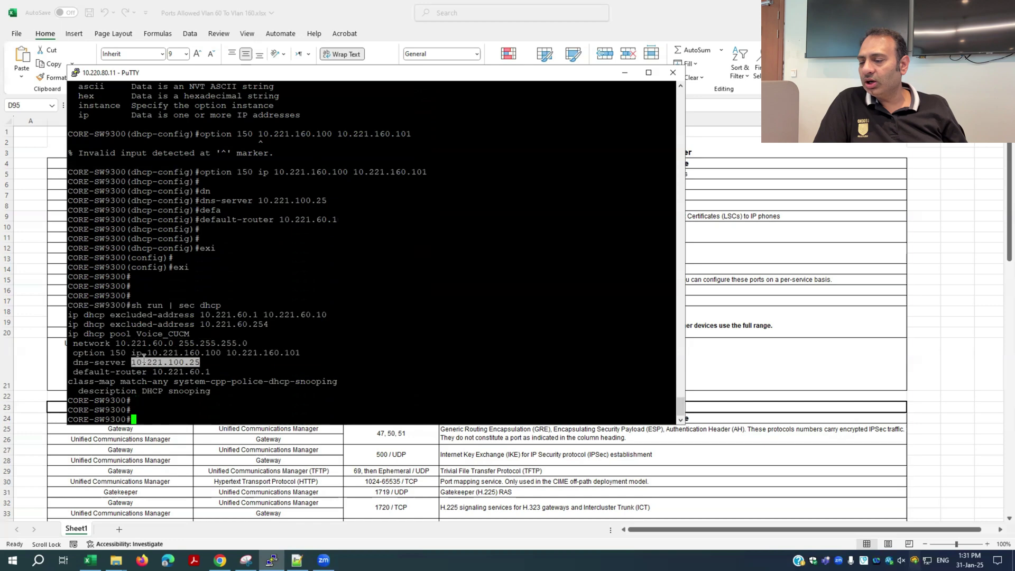
{"action": "triple_click", "coordinate": [141, 355]}
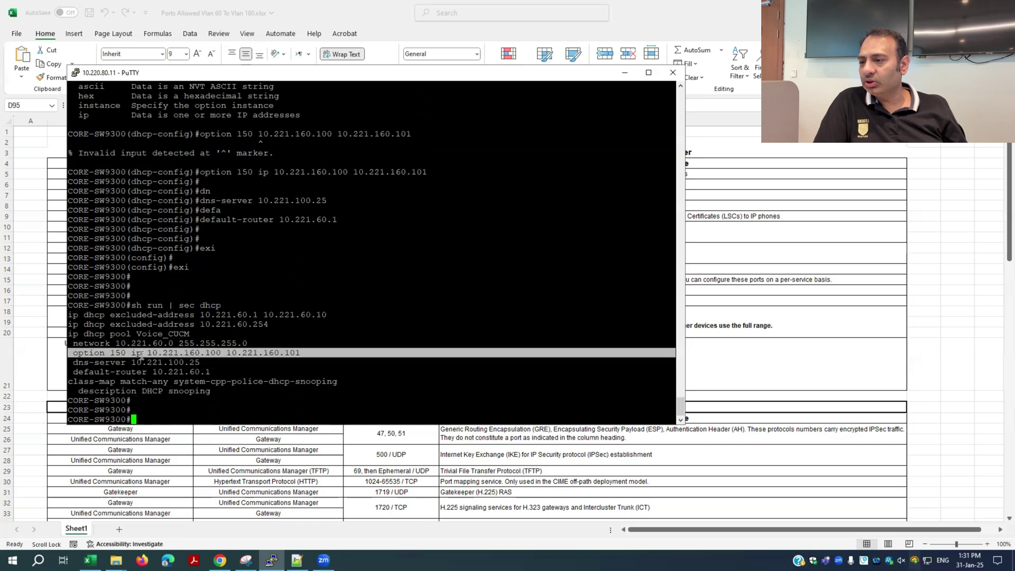
{"action": "left_click", "coordinate": [260, 364]}
{"action": "left_click_drag", "start_coordinate": [75, 363], "coordinate": [200, 364]}
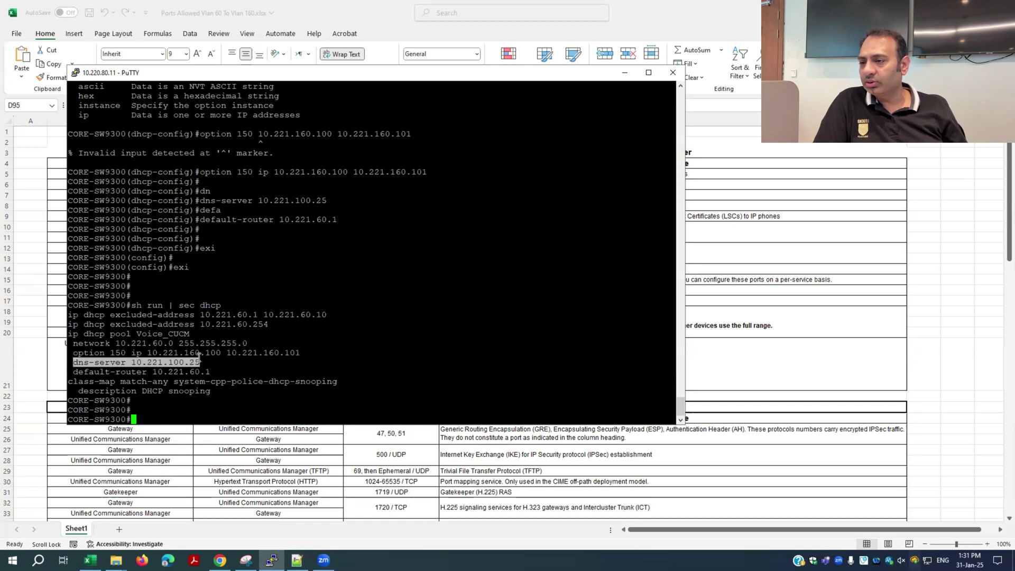
{"action": "triple_click", "coordinate": [96, 366]}
{"action": "left_click", "coordinate": [227, 365]}
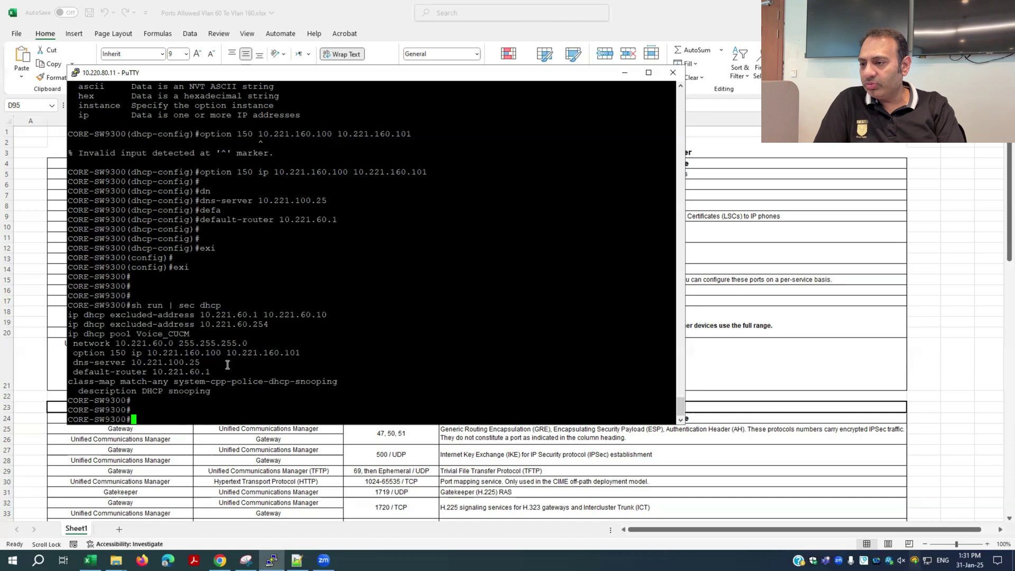
Save with copy run startup-config, accepting the default destination filename
{"action": "type", "text": "copy run stya"}
{"action": "key", "text": "Tab"}
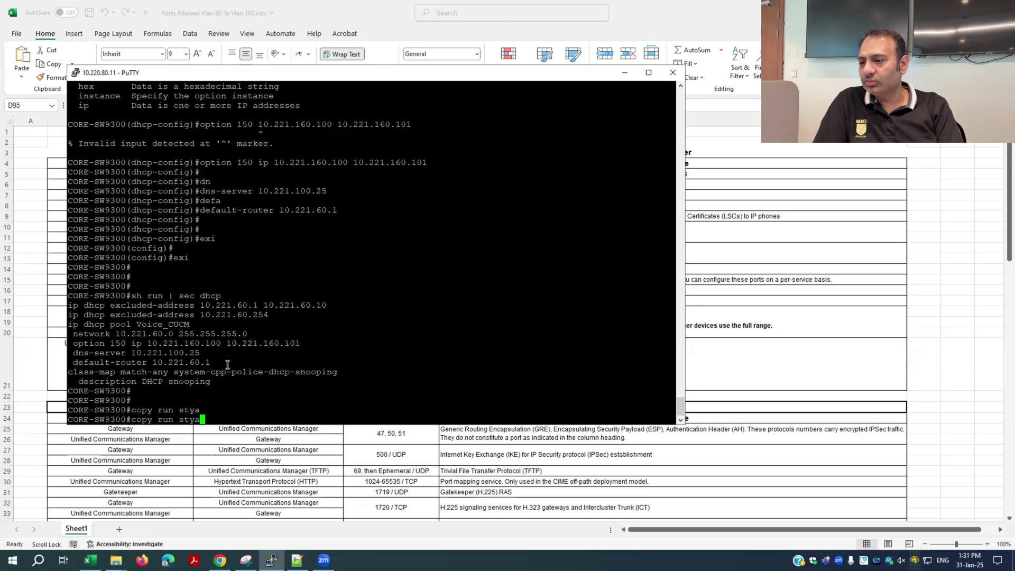
{"action": "key", "text": "BackSpace"}
{"action": "key", "text": "BackSpace"}
{"action": "type", "text": "a"}
{"action": "key", "text": "Tab"}
{"action": "key", "text": "Return"}
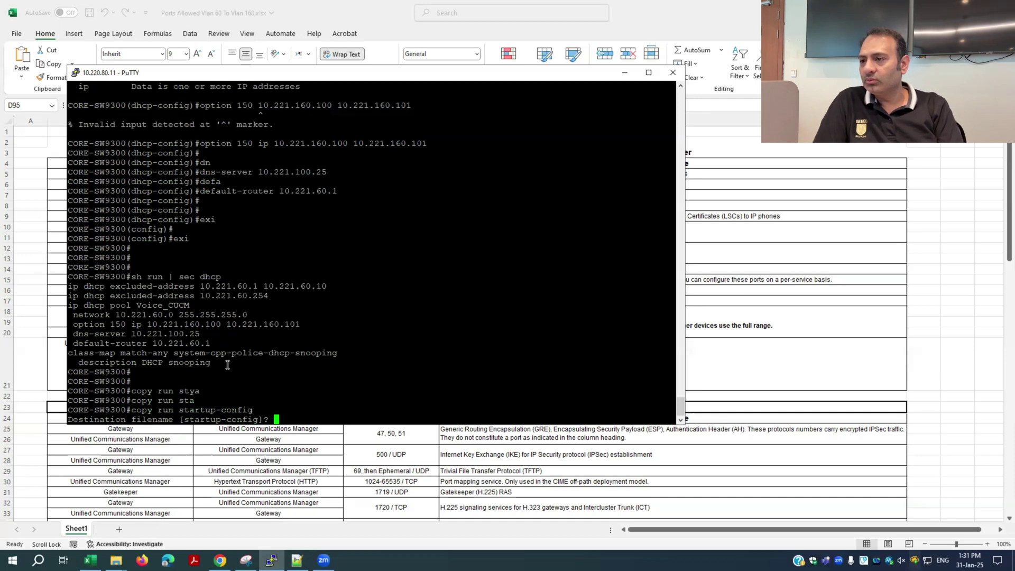
{"action": "key", "text": "Return"}
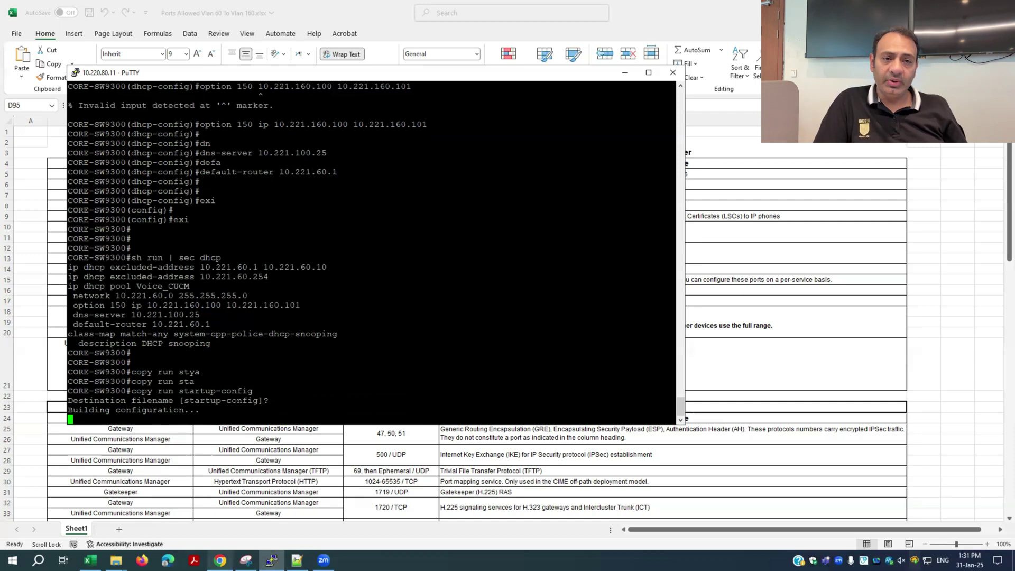
{"action": "mouse_move", "coordinate": [220, 561]}
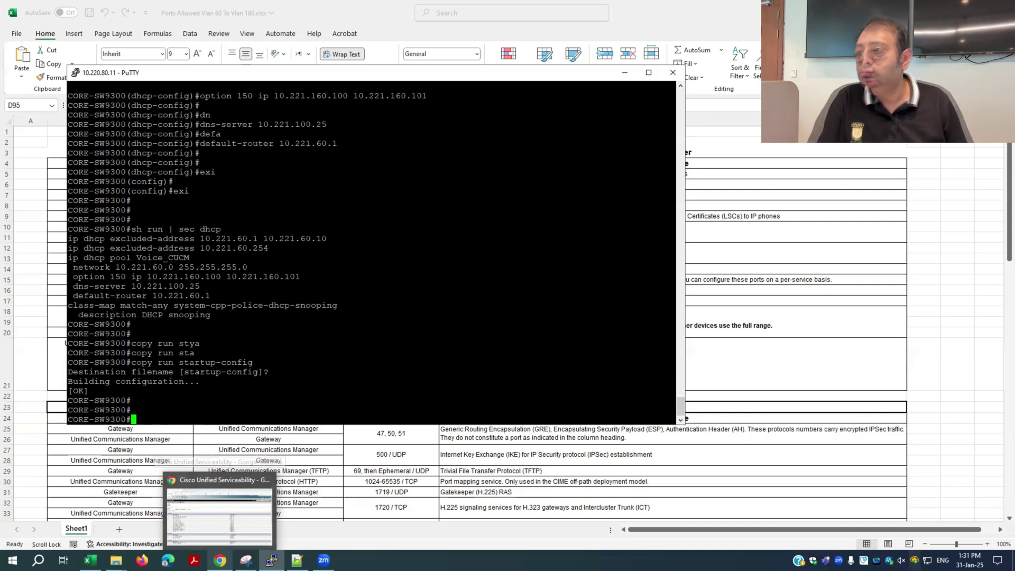
In CM Administration, run an empty Device > Phone search, which finds 0 records
{"action": "left_click", "coordinate": [220, 516]}
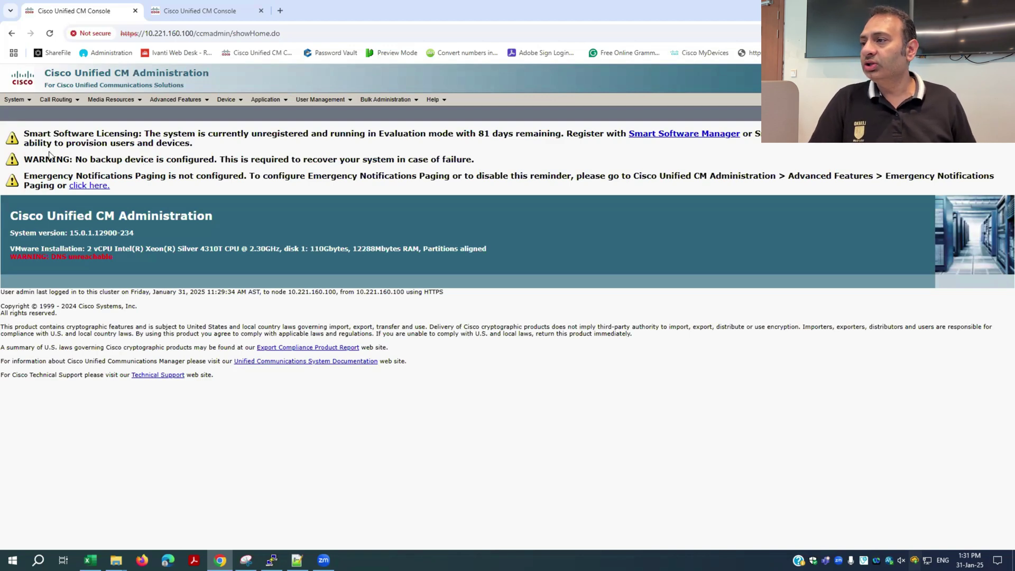
{"action": "left_click_drag", "start_coordinate": [23, 135], "coordinate": [499, 190]}
{"action": "left_click", "coordinate": [525, 191]}
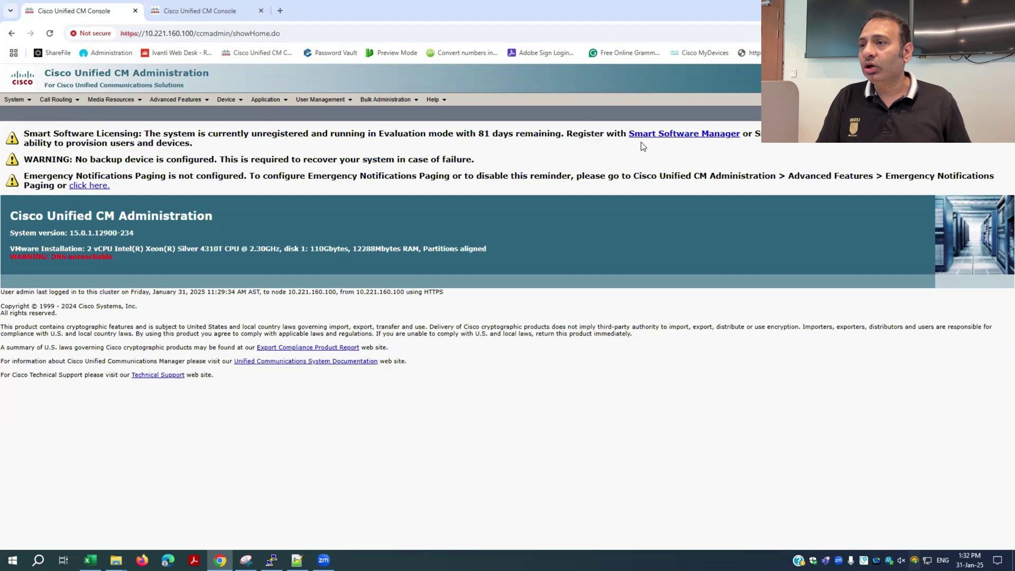
{"action": "left_click", "coordinate": [226, 100]}
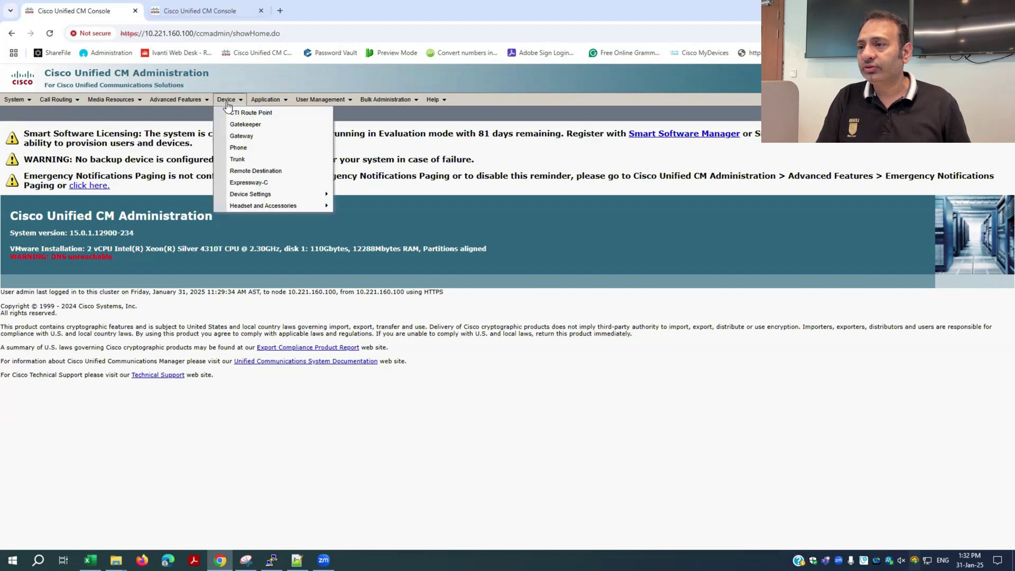
{"action": "left_click", "coordinate": [237, 151]}
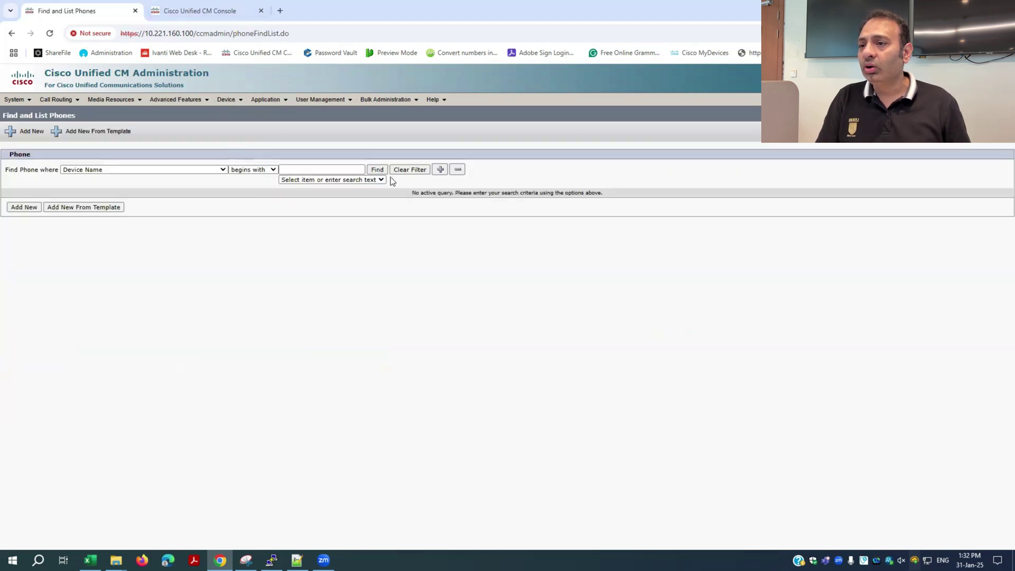
{"action": "left_click", "coordinate": [381, 170]}
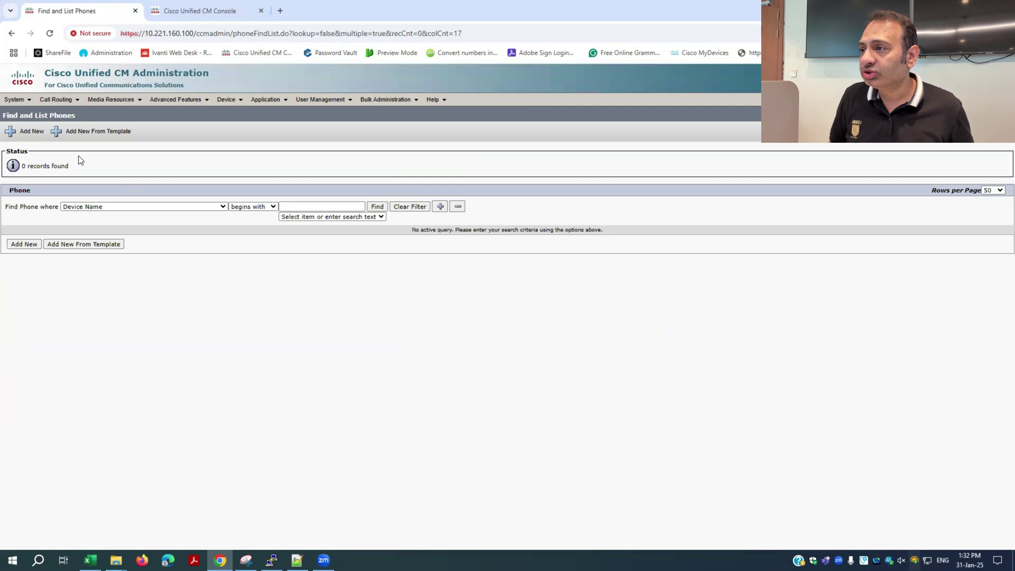
{"action": "left_click", "coordinate": [16, 100]}
Review the Unified CM servers, then open the Default group with members CM_Publisher and CM_Subscriber
{"action": "left_click", "coordinate": [23, 126]}
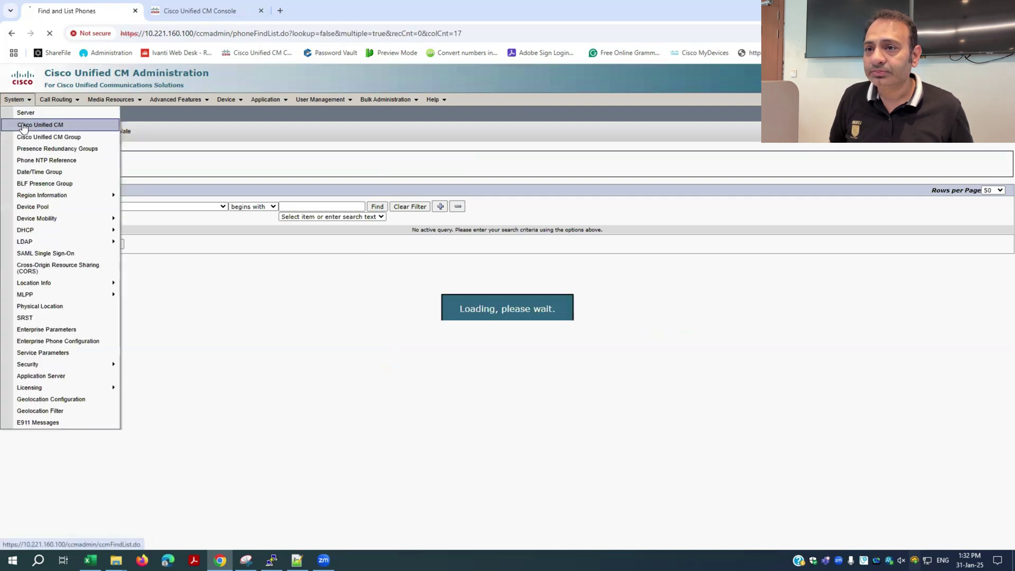
{"action": "left_click", "coordinate": [459, 153]}
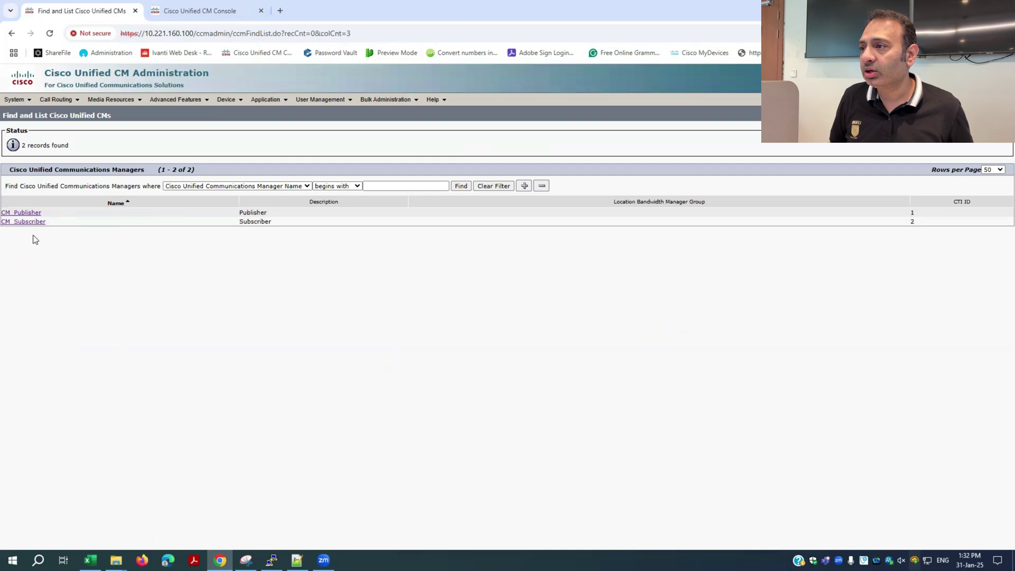
{"action": "left_click", "coordinate": [14, 102]}
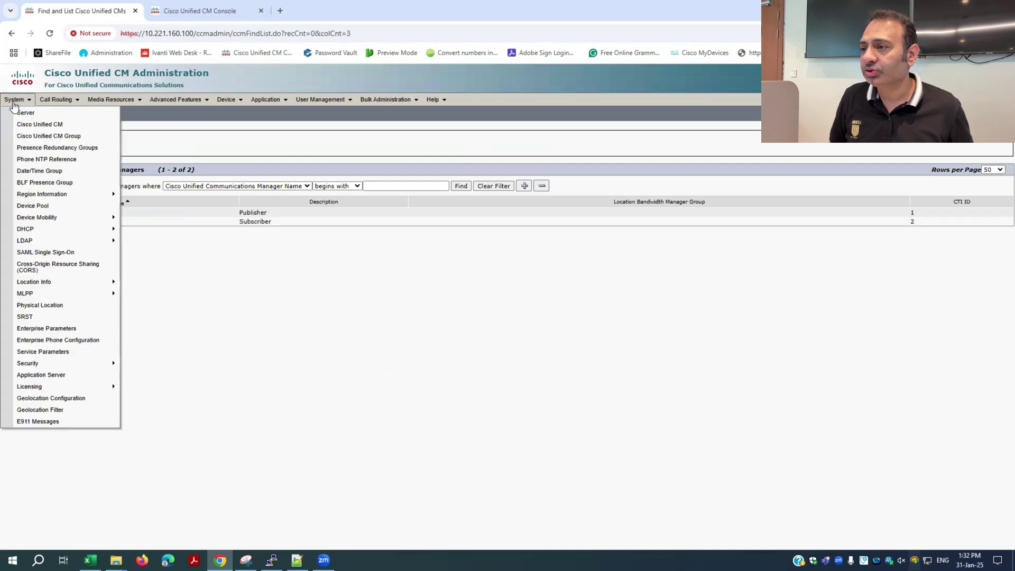
{"action": "left_click", "coordinate": [31, 136]}
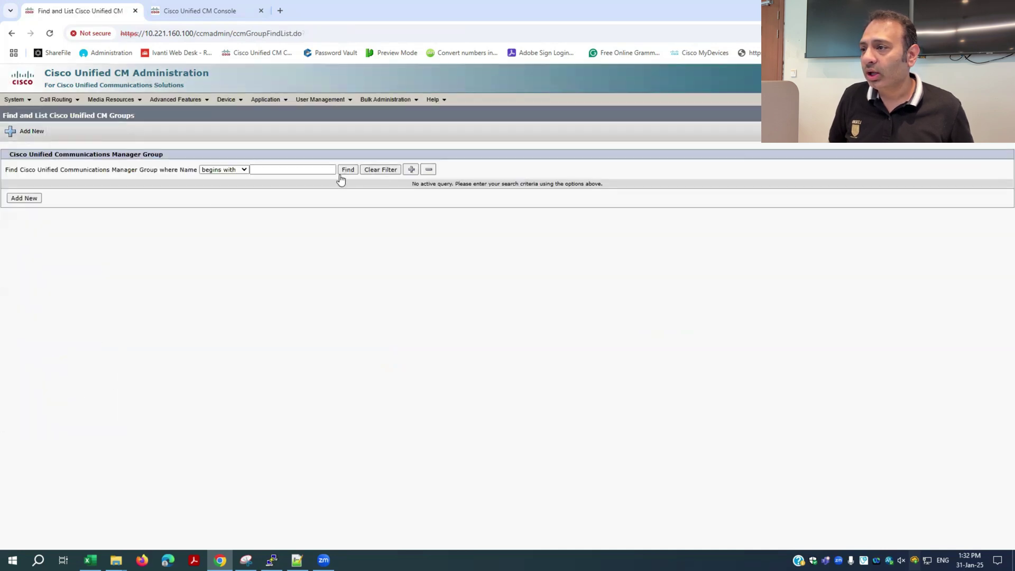
{"action": "left_click", "coordinate": [349, 171]}
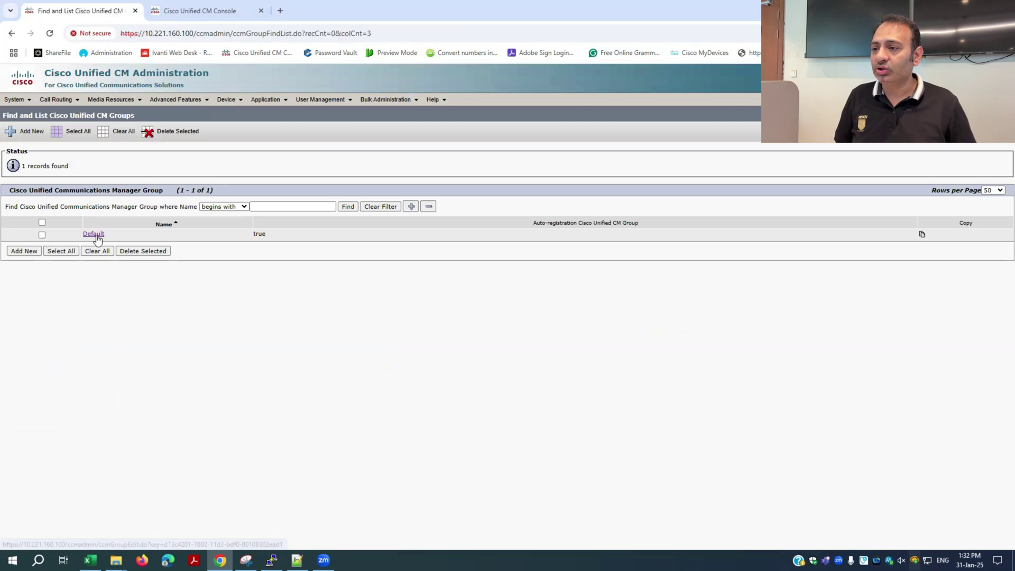
{"action": "left_click", "coordinate": [95, 236]}
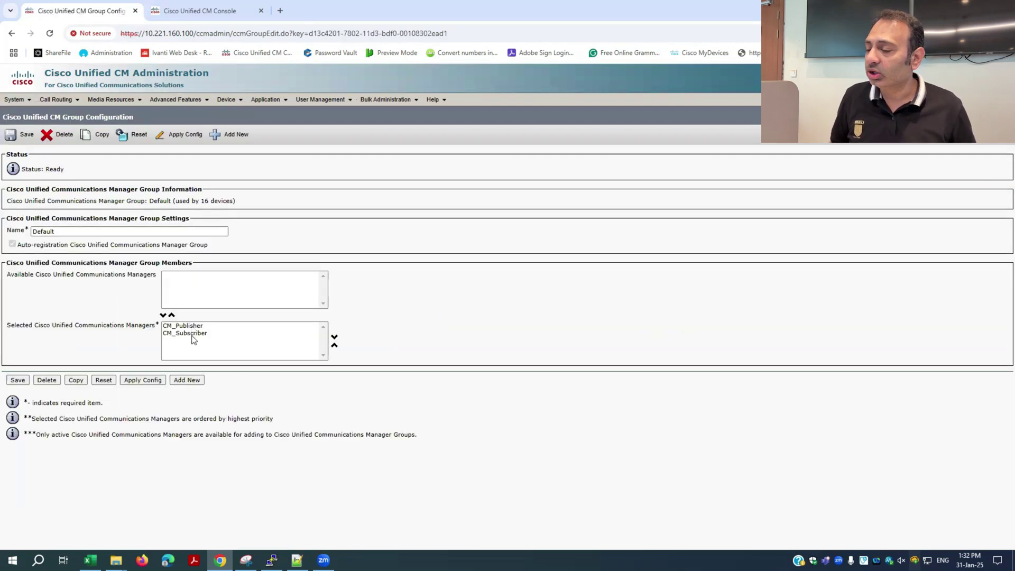
{"action": "left_click", "coordinate": [194, 334]}
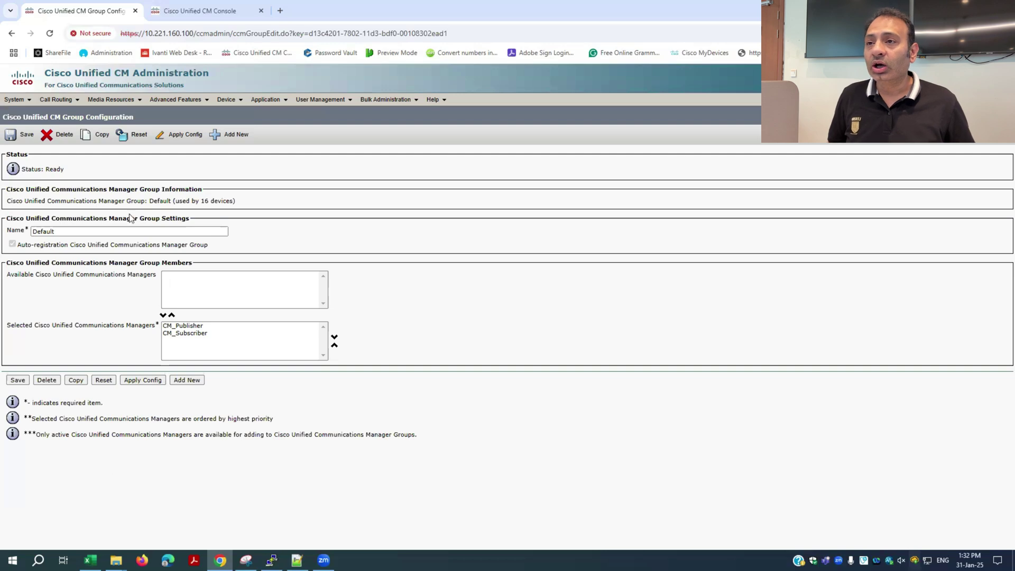
{"action": "mouse_move", "coordinate": [118, 101]}
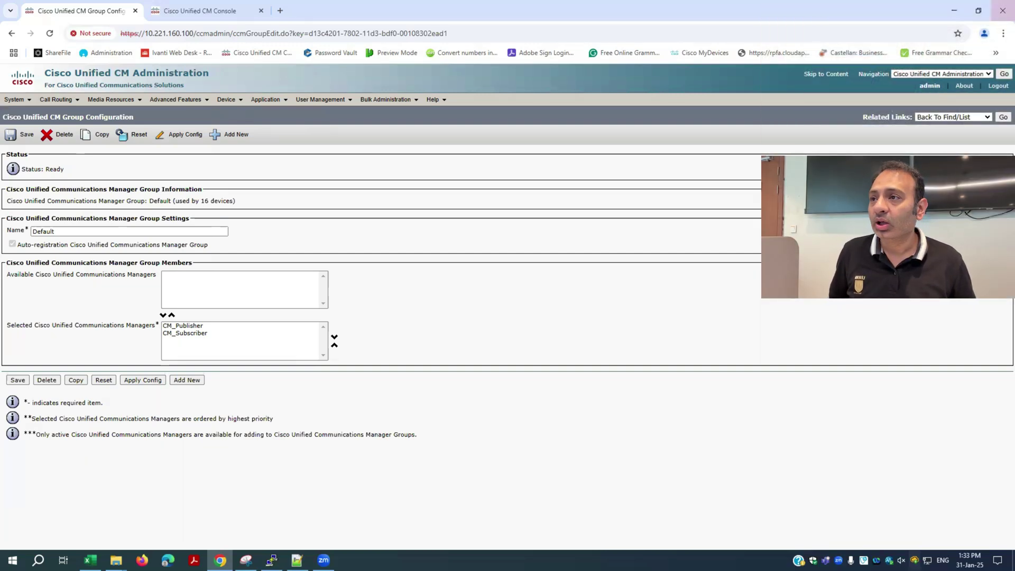
Switch to Cisco Unified Serviceability and load Service Activation for the Publisher--CUCM Voice/Video server
{"action": "left_click", "coordinate": [987, 73]}
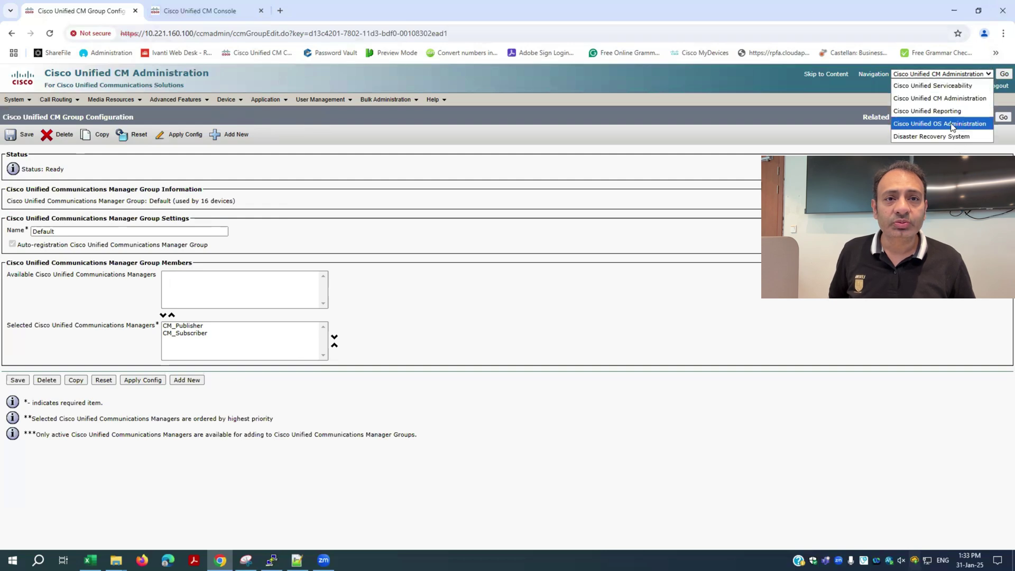
{"action": "left_click", "coordinate": [945, 87]}
{"action": "left_click", "coordinate": [1001, 75]}
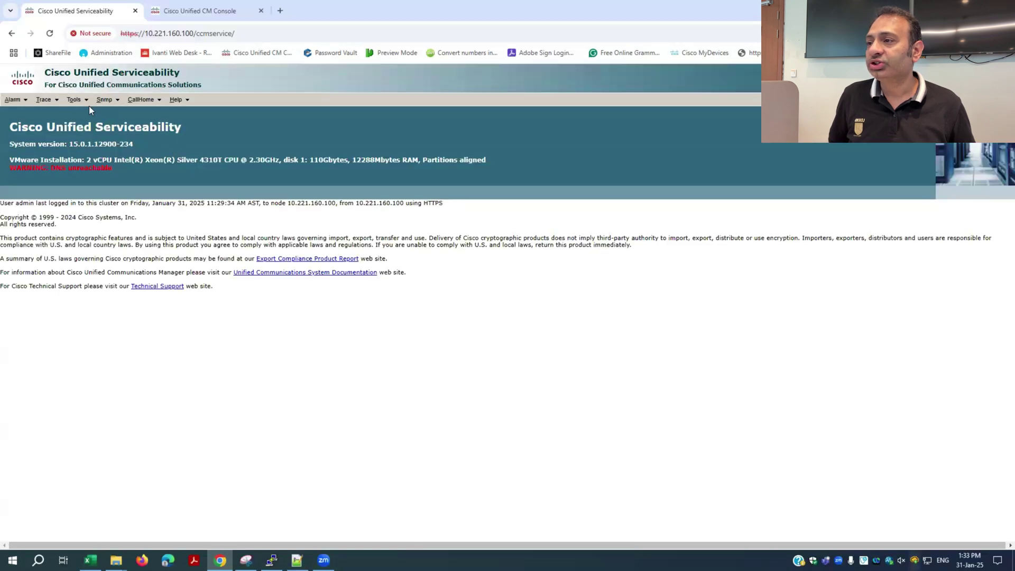
{"action": "mouse_move", "coordinate": [76, 100]}
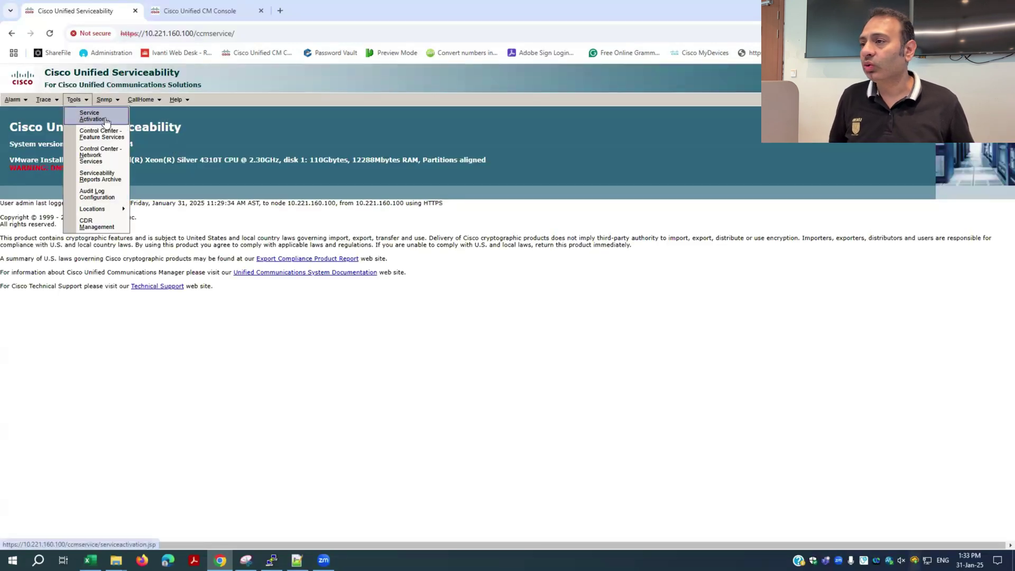
{"action": "left_click", "coordinate": [106, 121]}
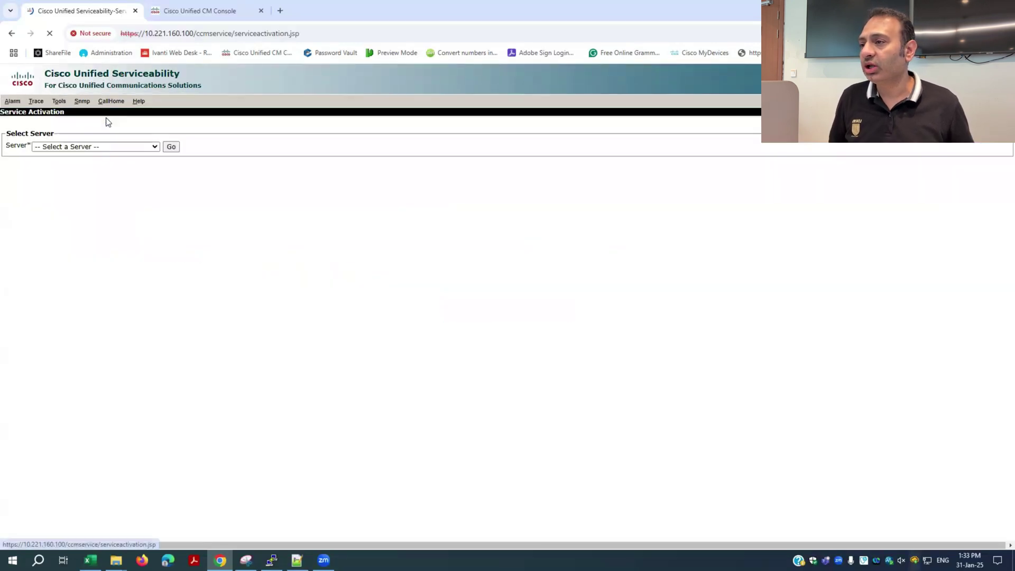
{"action": "left_click", "coordinate": [155, 148]}
{"action": "left_click", "coordinate": [131, 170]}
{"action": "left_click", "coordinate": [171, 148]}
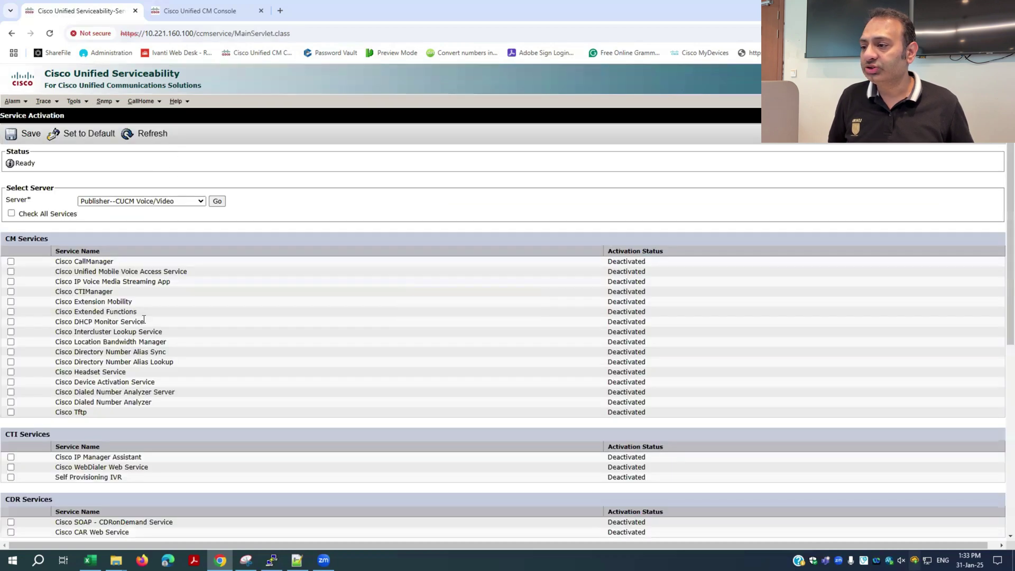
Scroll through the Publisher's services, pointing out the Location based Tracking and Directory Services sections
{"action": "scroll", "coordinate": [92, 370], "scroll_direction": "down", "scroll_amount": 5}
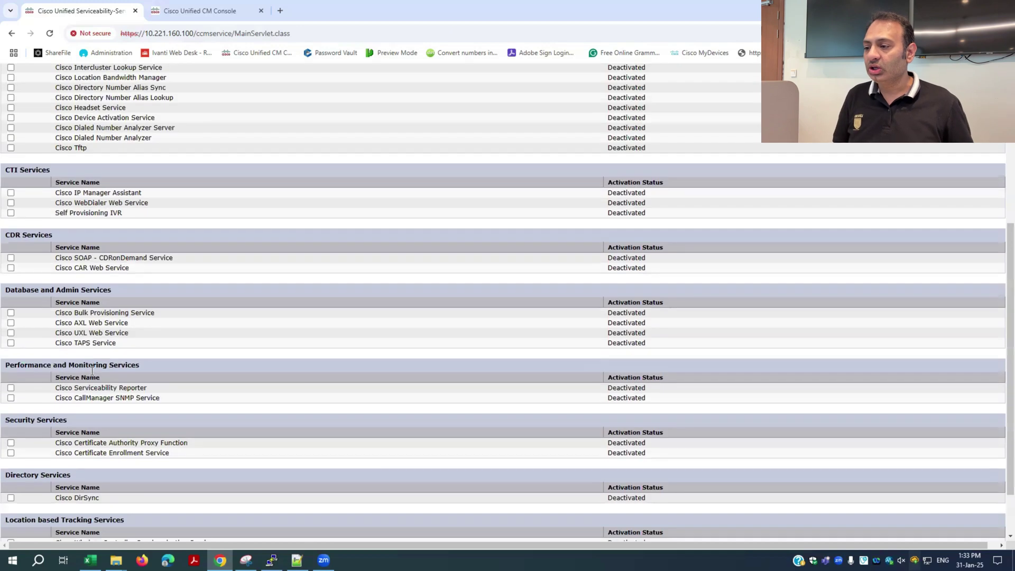
{"action": "scroll", "coordinate": [92, 371], "scroll_direction": "down", "scroll_amount": 2}
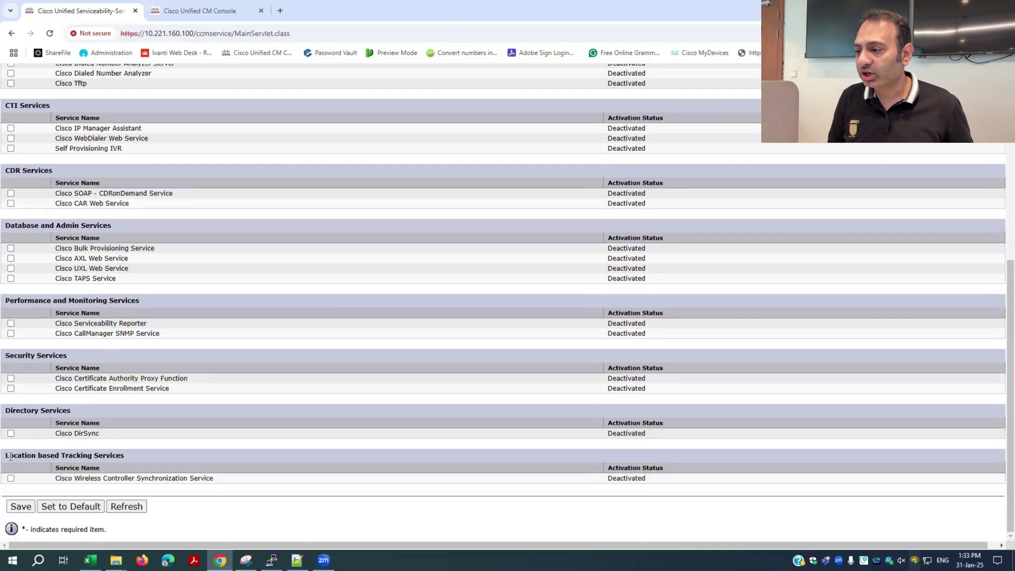
{"action": "left_click_drag", "start_coordinate": [3, 458], "coordinate": [125, 456]}
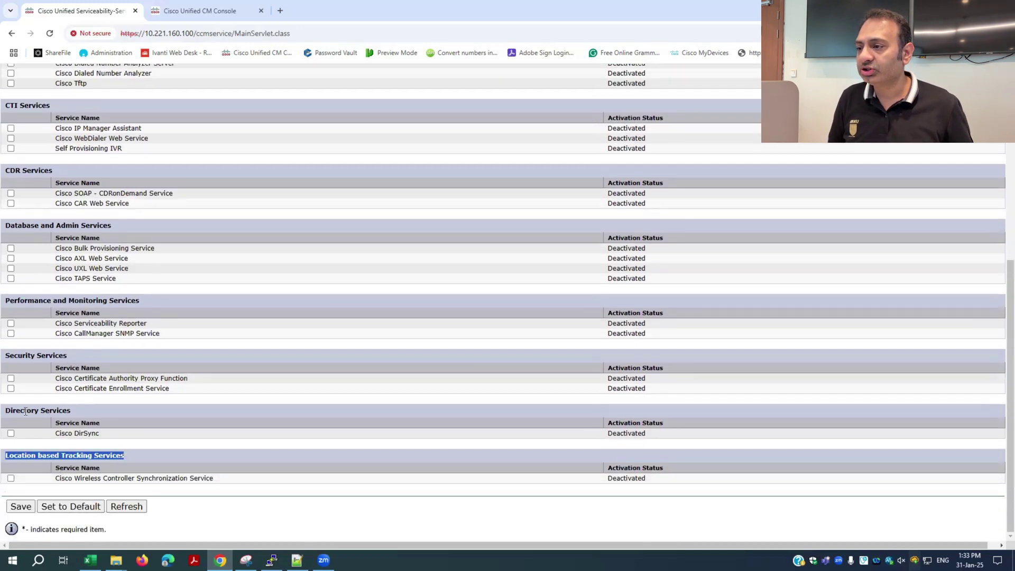
{"action": "left_click_drag", "start_coordinate": [25, 411], "coordinate": [89, 423]}
{"action": "left_click", "coordinate": [44, 360]}
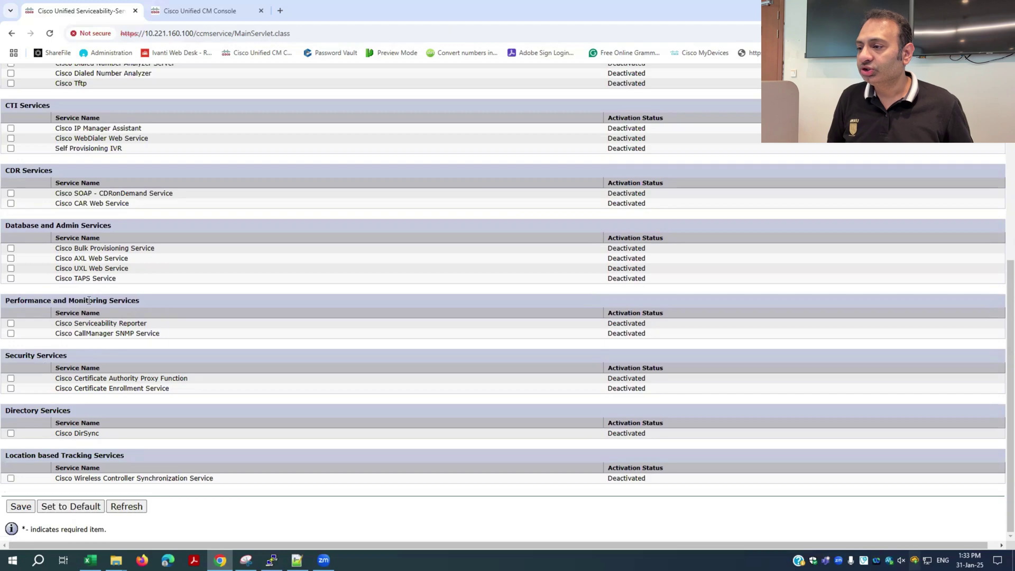
{"action": "scroll", "coordinate": [23, 371], "scroll_direction": "up", "scroll_amount": 3}
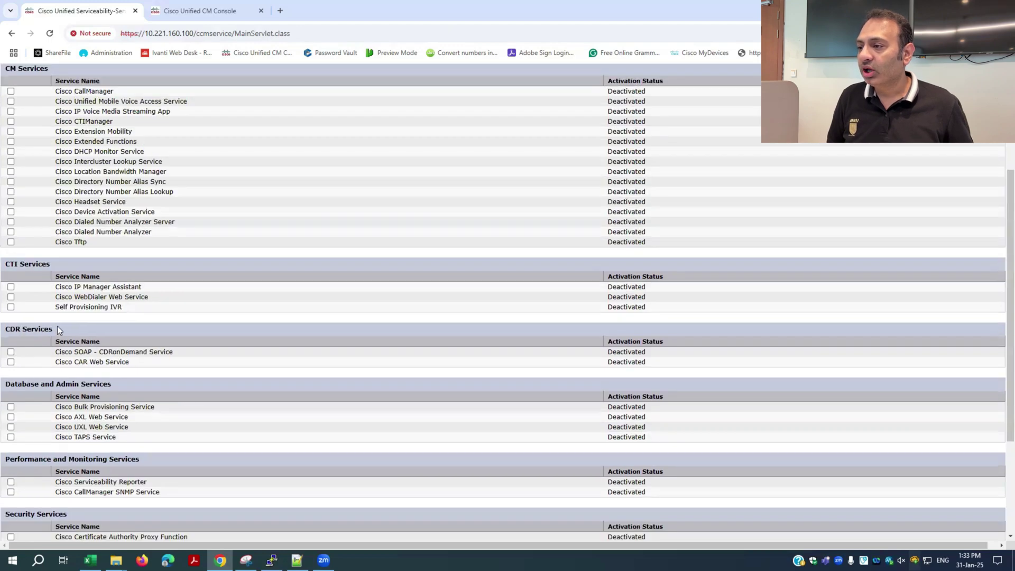
{"action": "scroll", "coordinate": [43, 339], "scroll_direction": "up", "scroll_amount": 1}
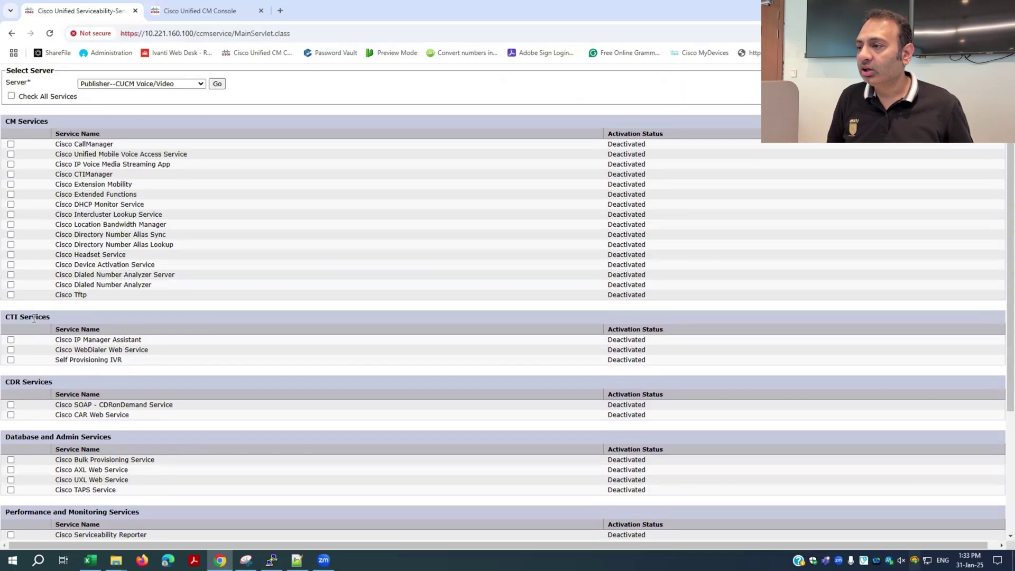
{"action": "scroll", "coordinate": [48, 341], "scroll_direction": "up", "scroll_amount": 2}
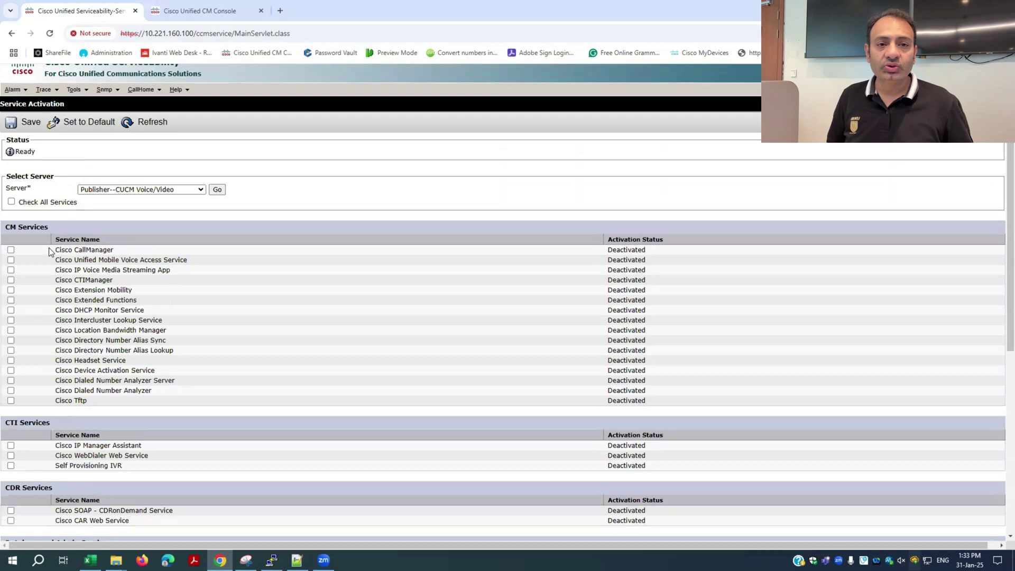
Apply the default service selection on the Publisher, accept the notice, and save
{"action": "left_click", "coordinate": [12, 202]}
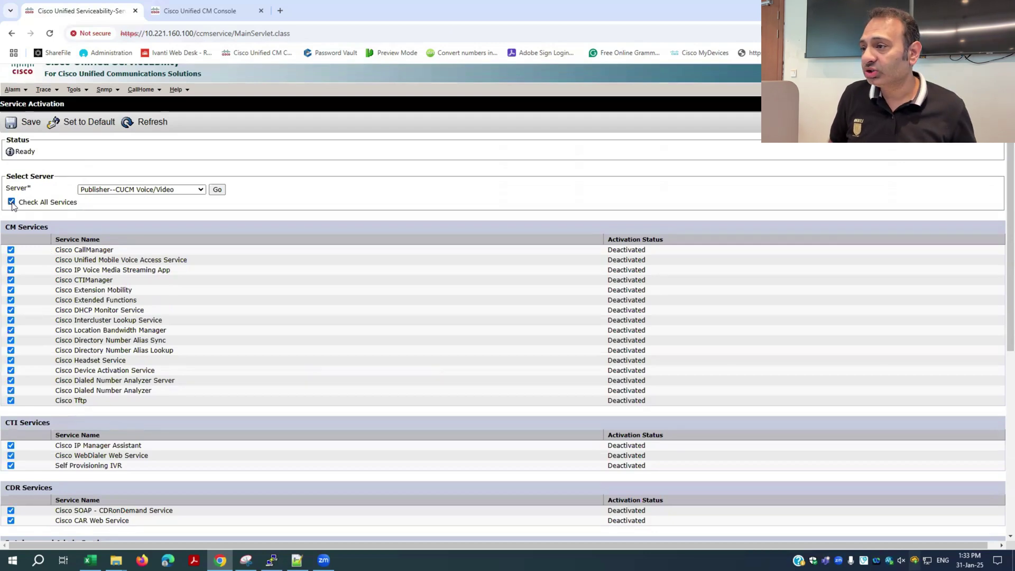
{"action": "left_click", "coordinate": [11, 202]}
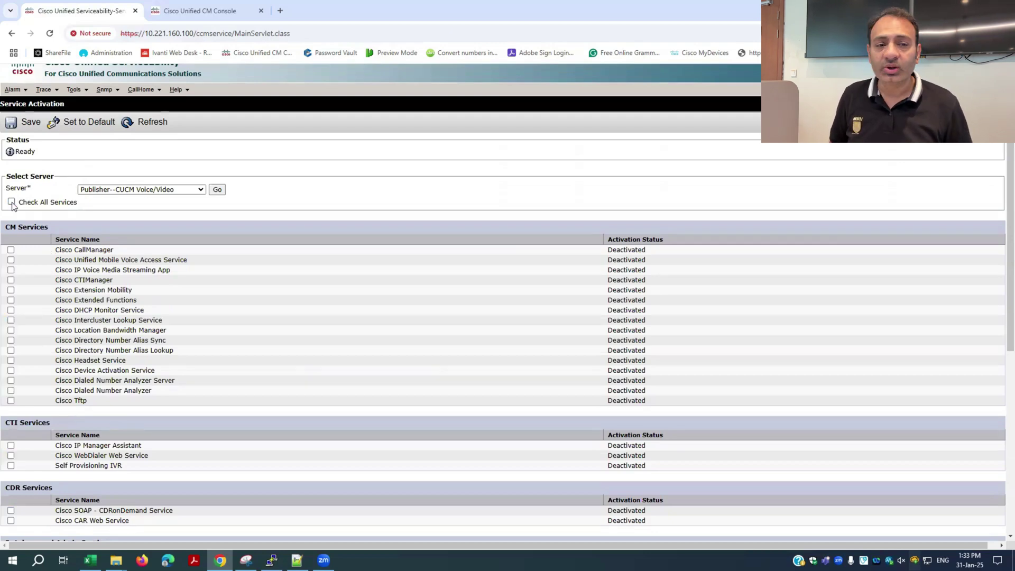
{"action": "left_click", "coordinate": [80, 124]}
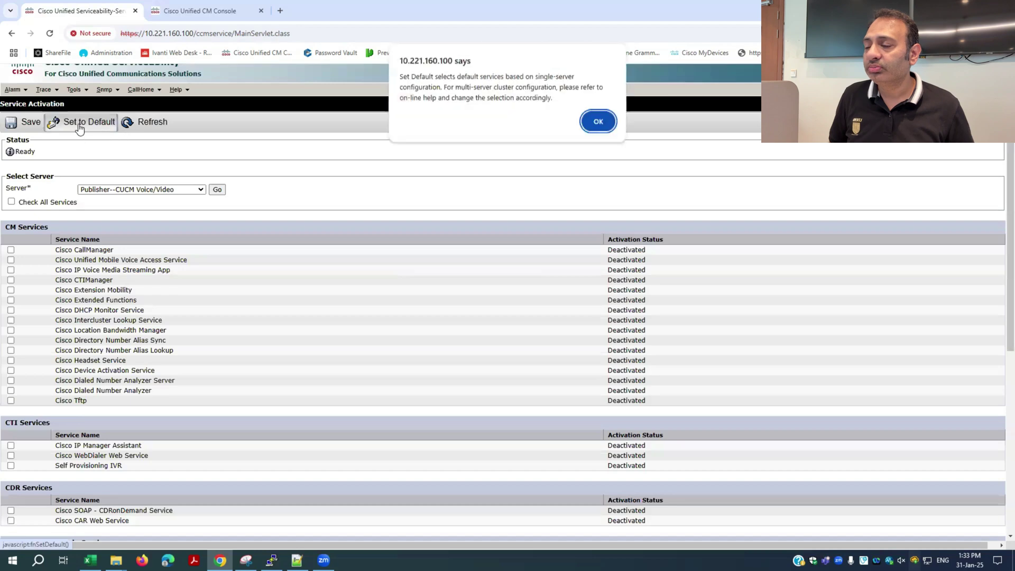
{"action": "left_click", "coordinate": [595, 122]}
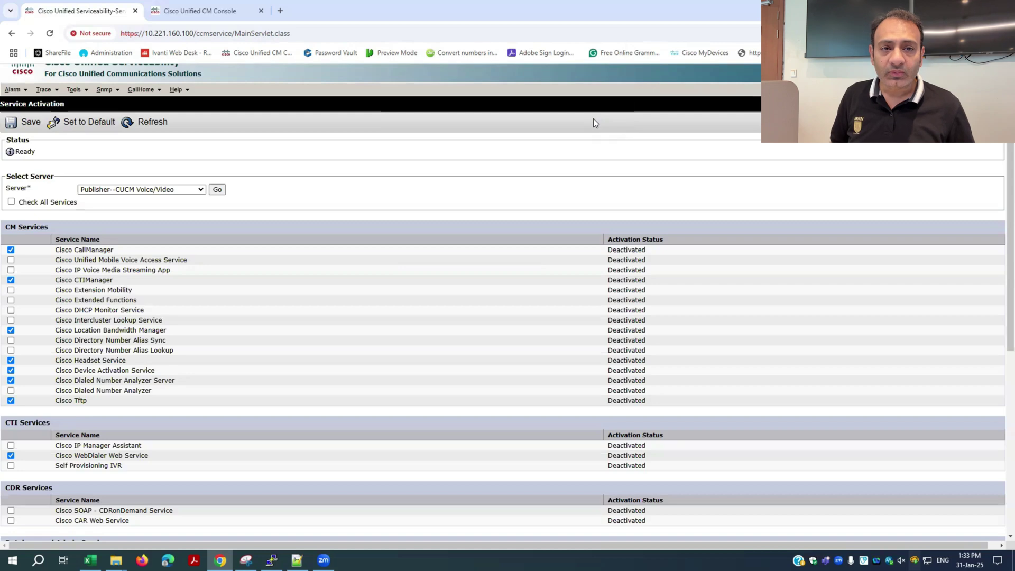
{"action": "scroll", "coordinate": [198, 357], "scroll_direction": "down", "scroll_amount": 6}
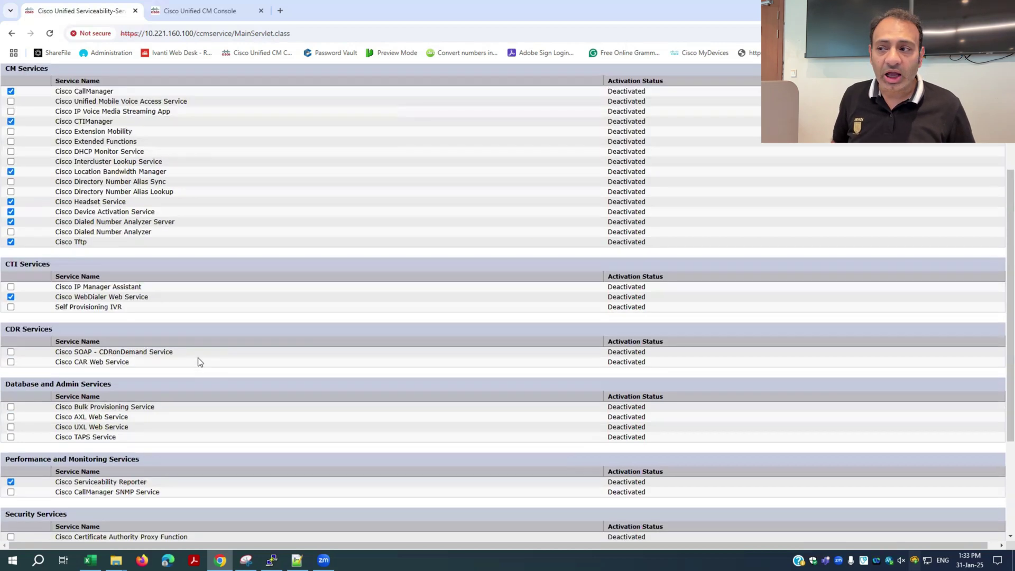
{"action": "scroll", "coordinate": [193, 352], "scroll_direction": "up", "scroll_amount": 6}
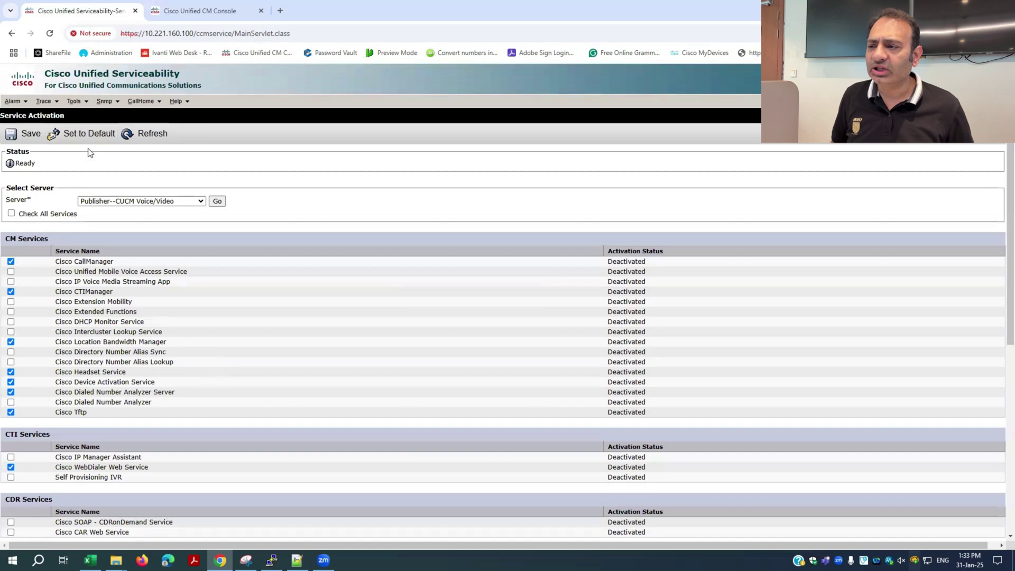
{"action": "left_click", "coordinate": [25, 137]}
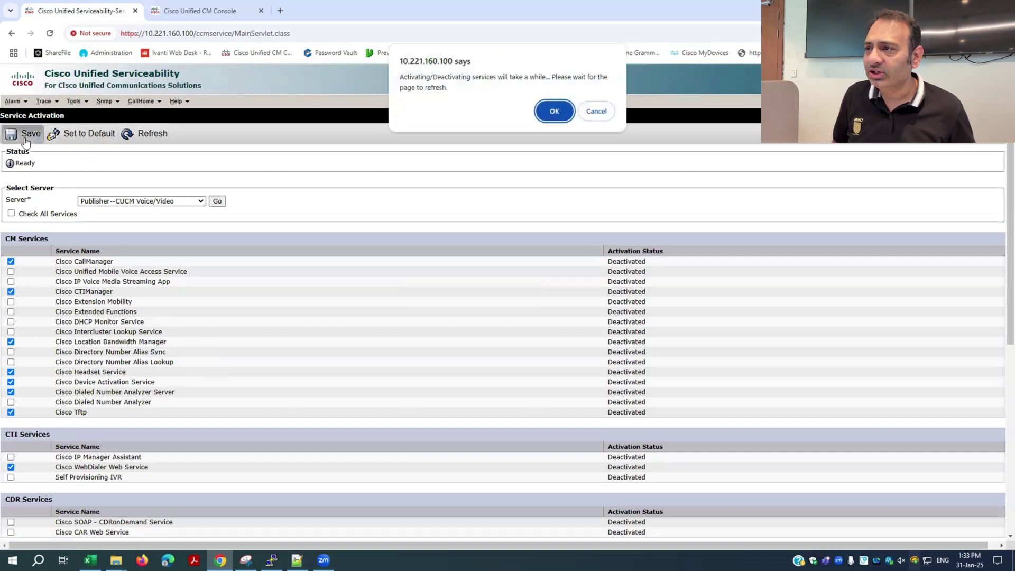
Confirm activation, then reload the Publisher's service list showing CallManager, CTIManager, Tftp and WebDialer Activated
{"action": "left_click", "coordinate": [555, 112]}
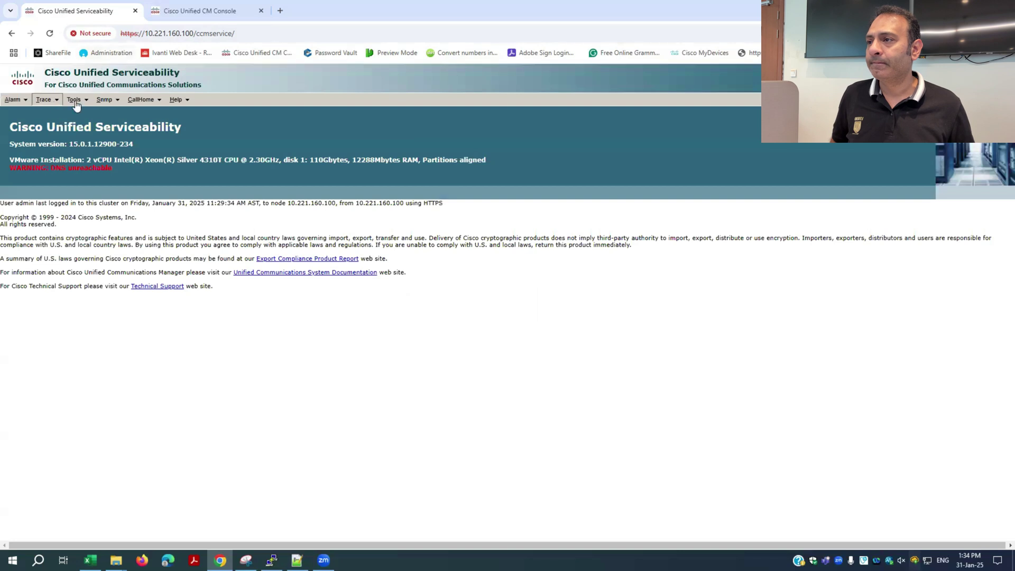
{"action": "left_click", "coordinate": [89, 115]}
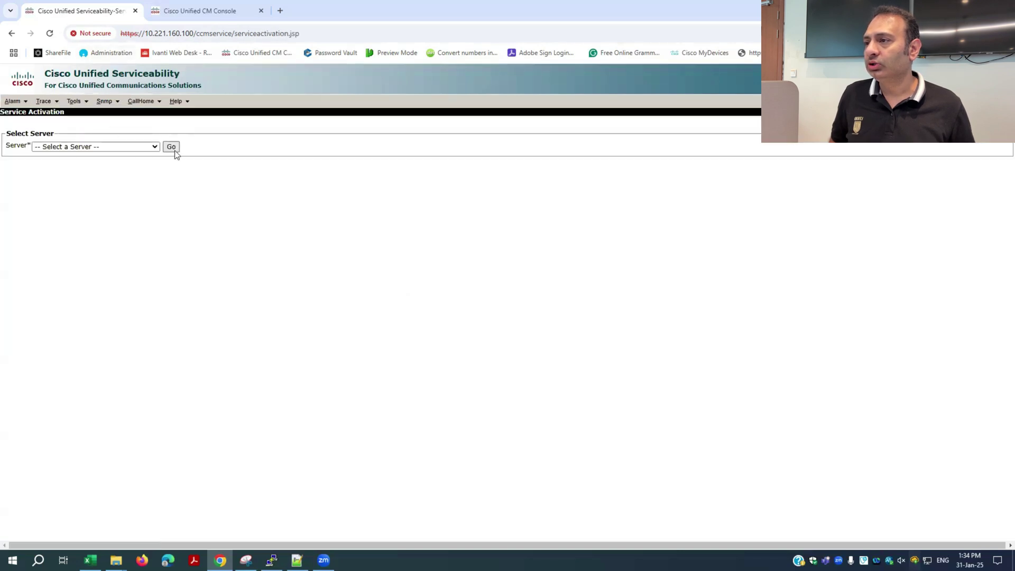
{"action": "left_click", "coordinate": [154, 148]}
{"action": "left_click", "coordinate": [143, 168]}
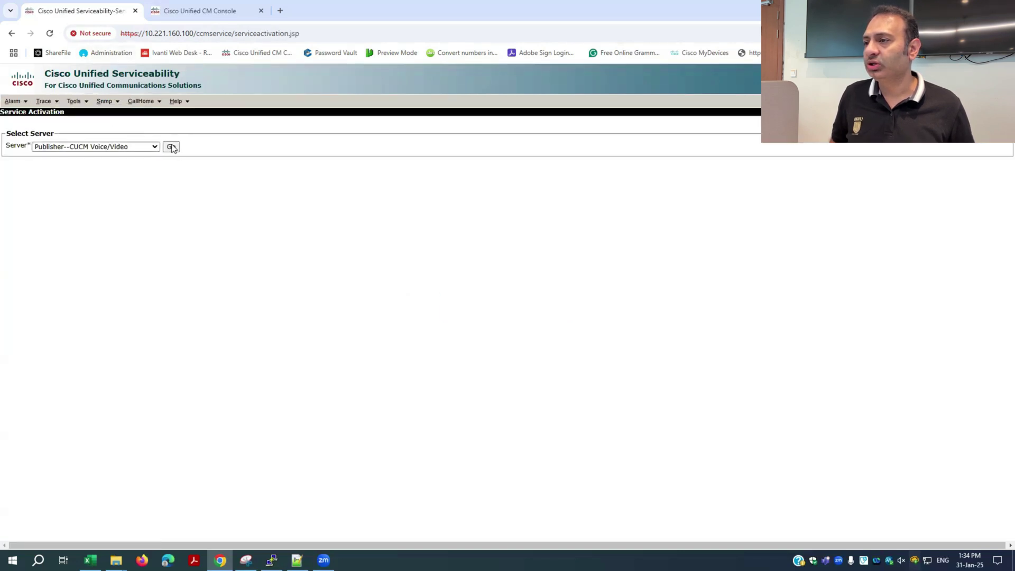
{"action": "left_click", "coordinate": [171, 148]}
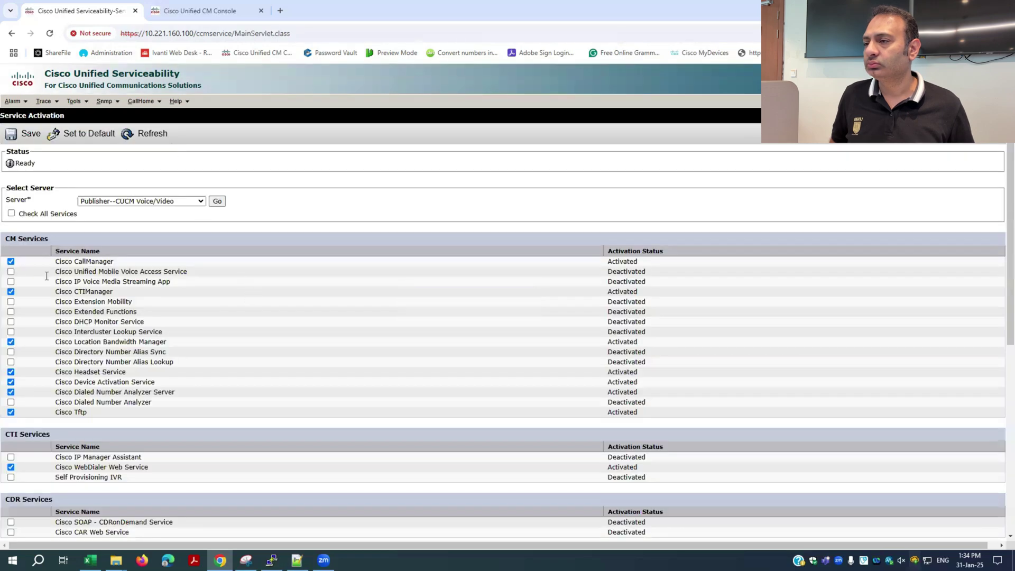
{"action": "scroll", "coordinate": [57, 415], "scroll_direction": "down", "scroll_amount": 3}
{"action": "scroll", "coordinate": [95, 196], "scroll_direction": "up", "scroll_amount": 3}
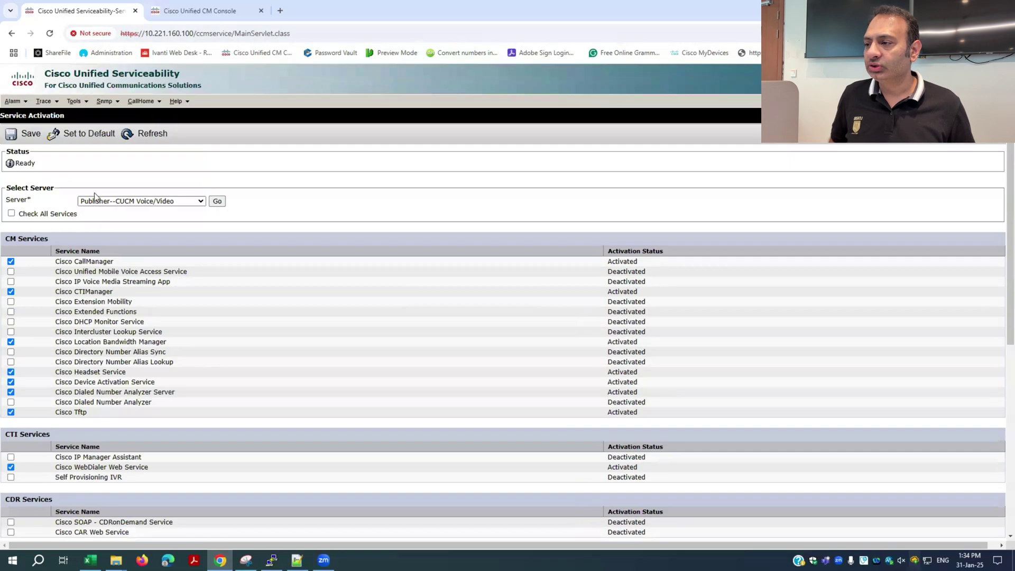
{"action": "left_click", "coordinate": [140, 202]}
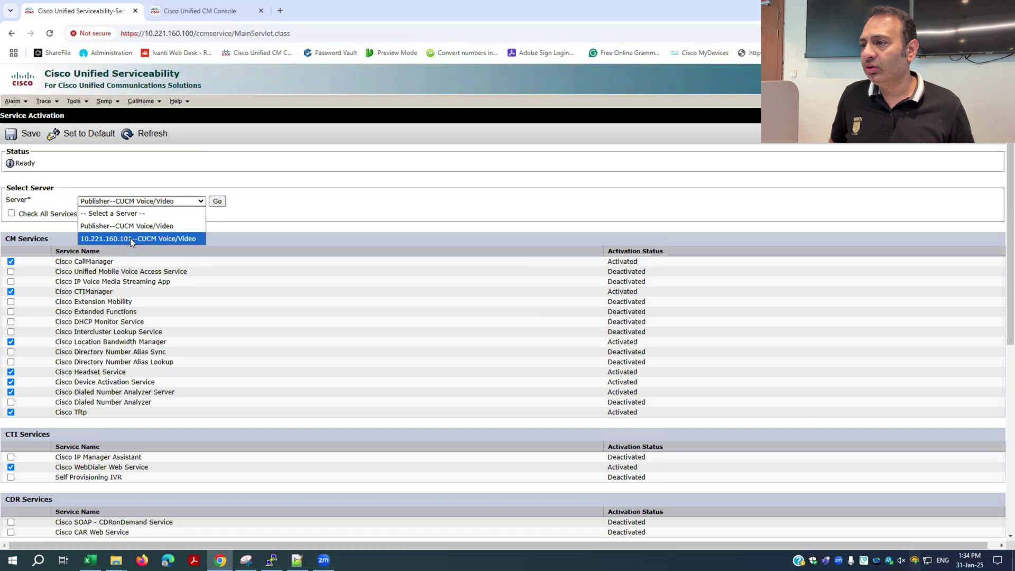
Select server 10.221.160.101, apply the default services, and save and confirm their activation
{"action": "left_click", "coordinate": [130, 239]}
{"action": "left_click", "coordinate": [217, 202]}
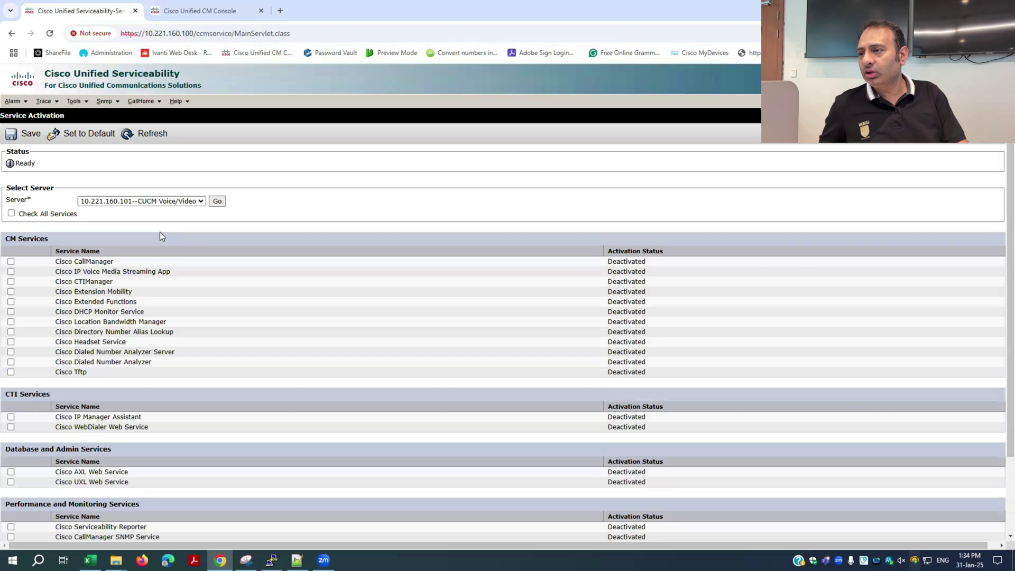
{"action": "left_click", "coordinate": [75, 141]}
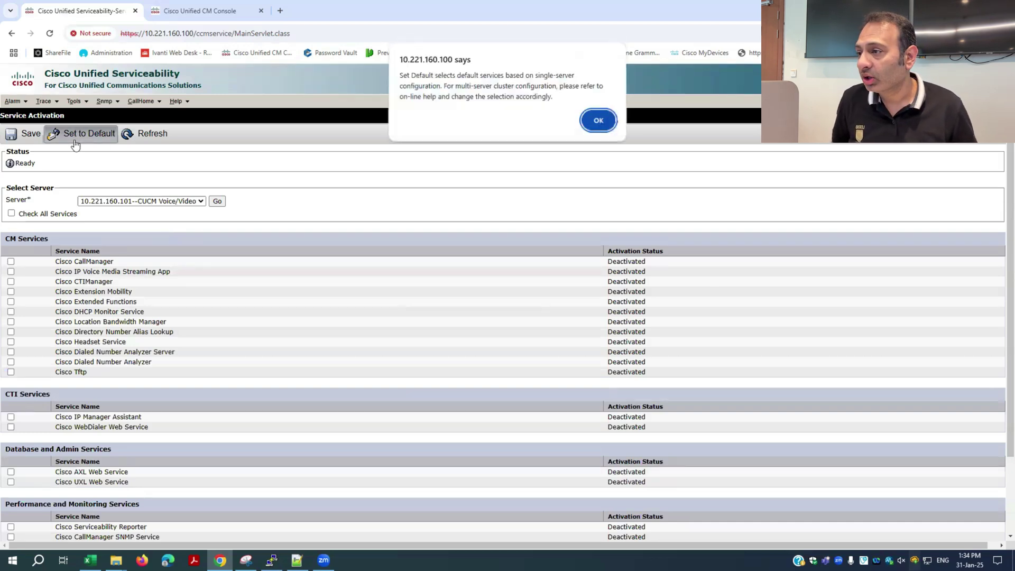
{"action": "left_click", "coordinate": [598, 121]}
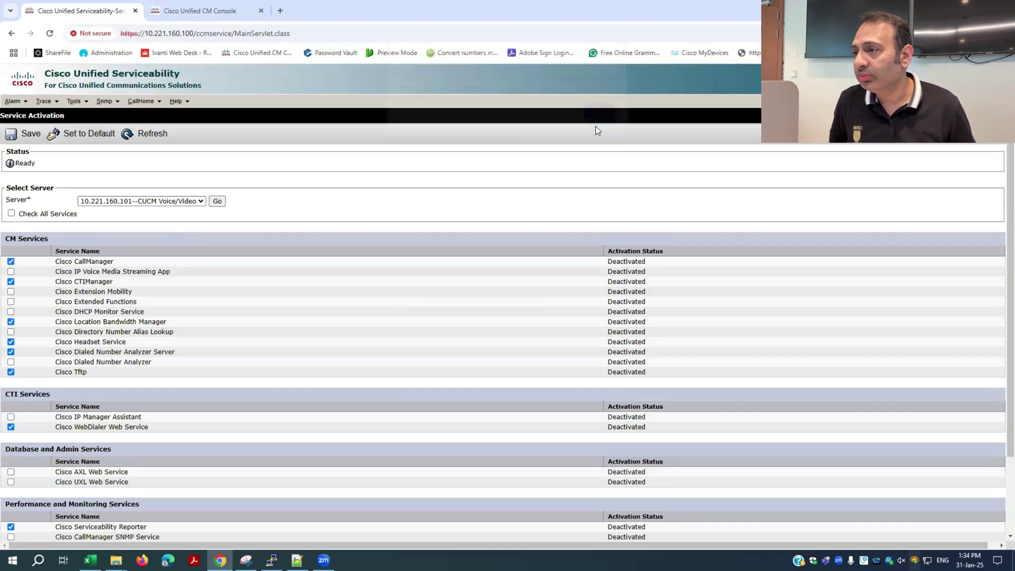
{"action": "left_click", "coordinate": [30, 138]}
{"action": "left_click", "coordinate": [553, 110]}
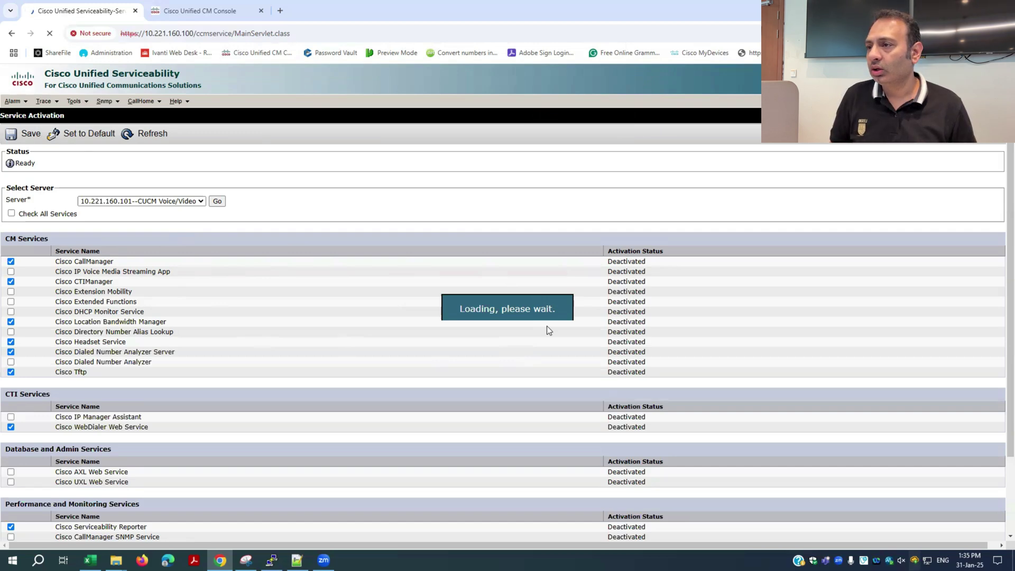
Reload the Publisher server's services and refresh their activation status
{"action": "left_click", "coordinate": [180, 205]}
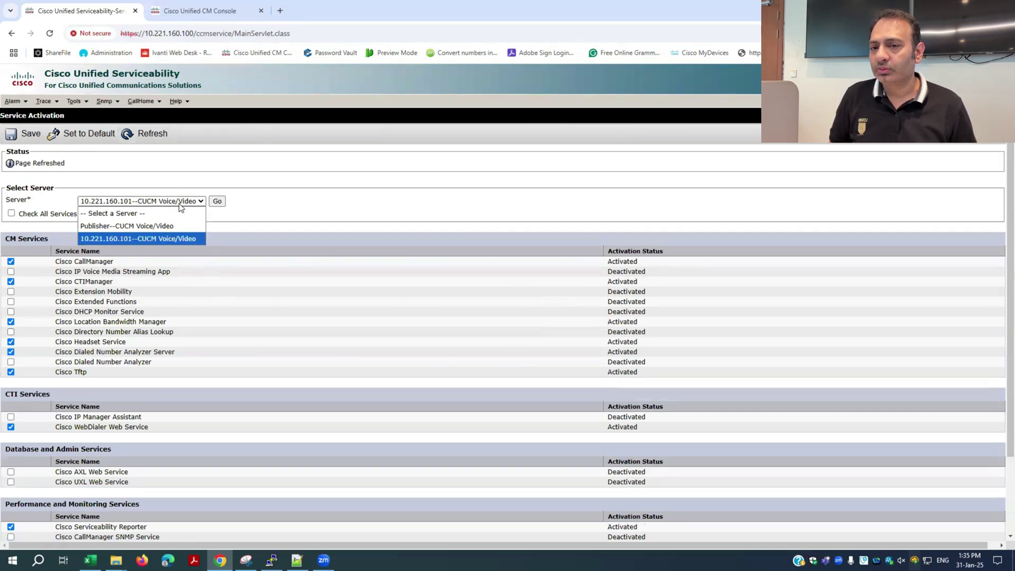
{"action": "left_click", "coordinate": [146, 226]}
{"action": "left_click", "coordinate": [217, 203]}
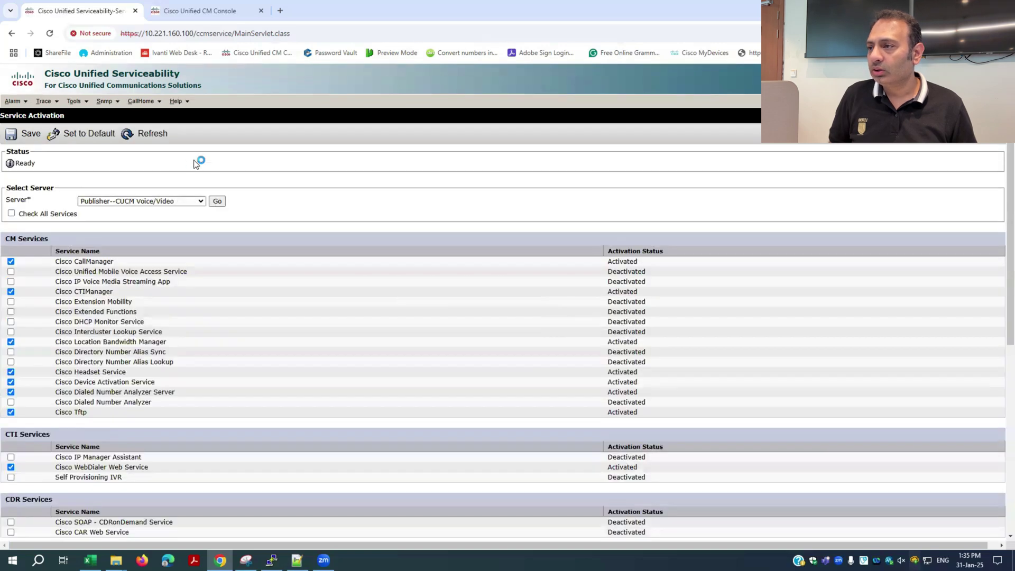
{"action": "left_click", "coordinate": [162, 139]}
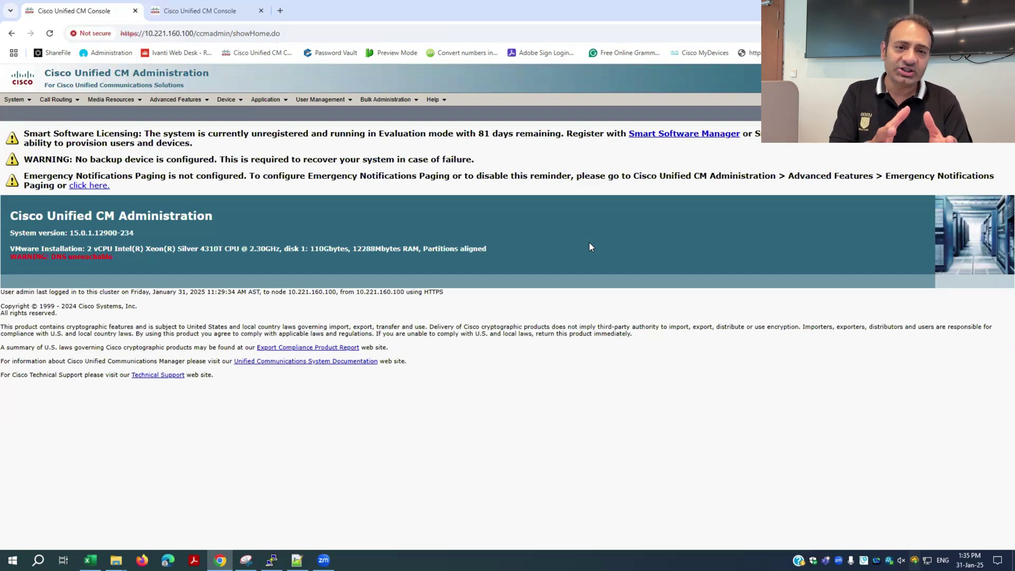
Open CM_Publisher, tick Auto-registration Disabled, and save the configuration
{"action": "left_click", "coordinate": [16, 100]}
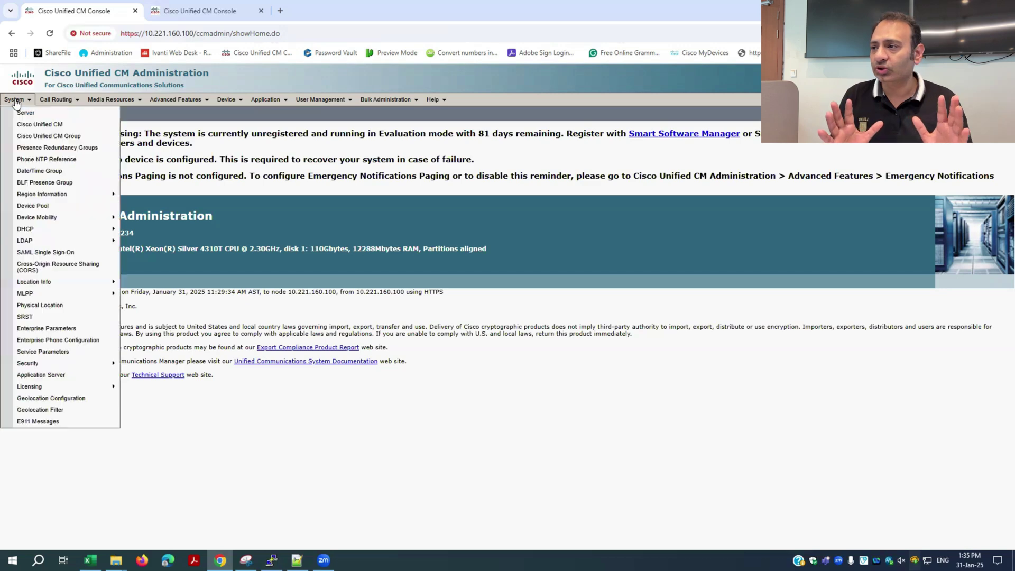
{"action": "left_click", "coordinate": [29, 125]}
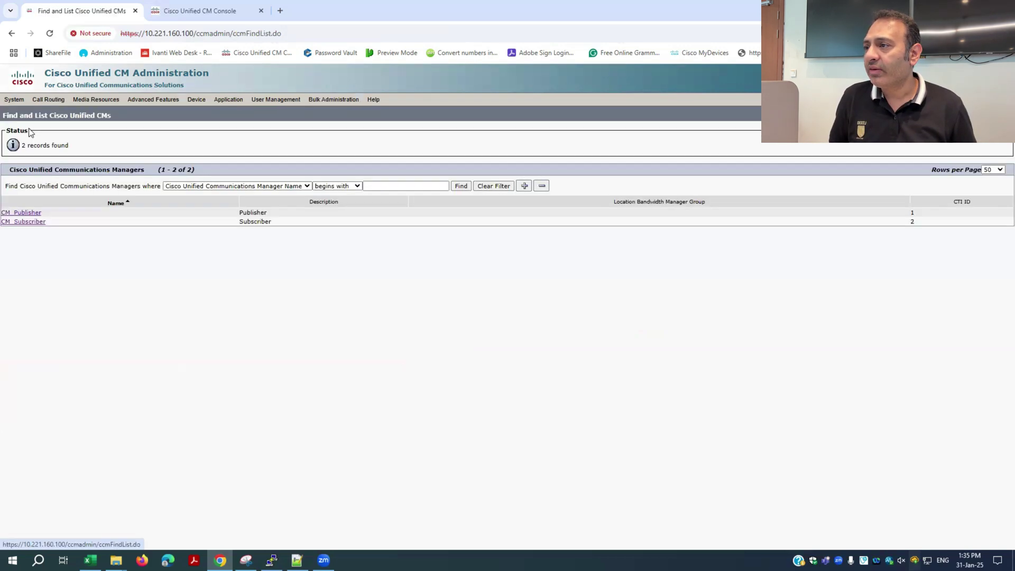
{"action": "left_click", "coordinate": [14, 213]}
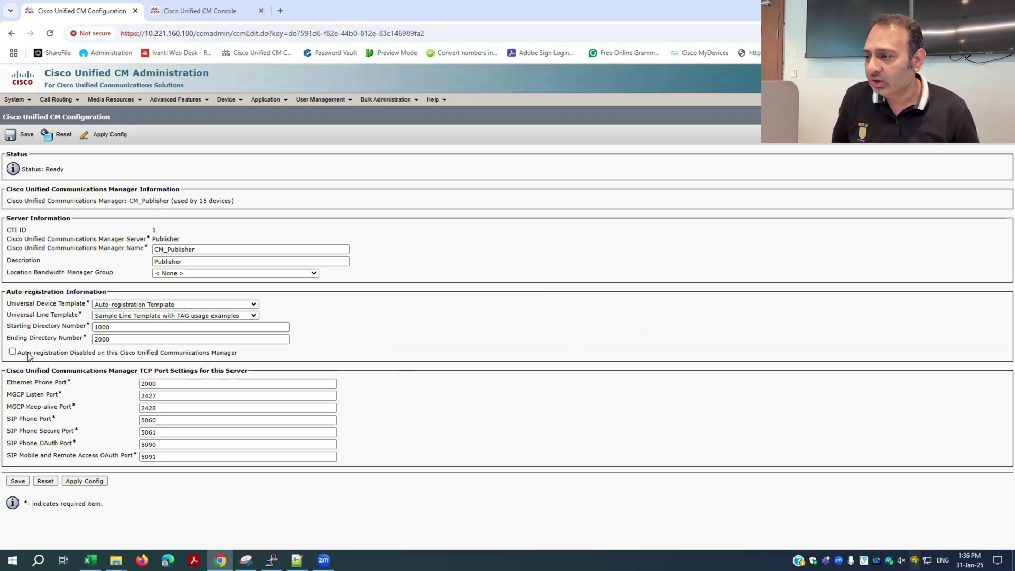
{"action": "left_click_drag", "start_coordinate": [25, 355], "coordinate": [105, 357]}
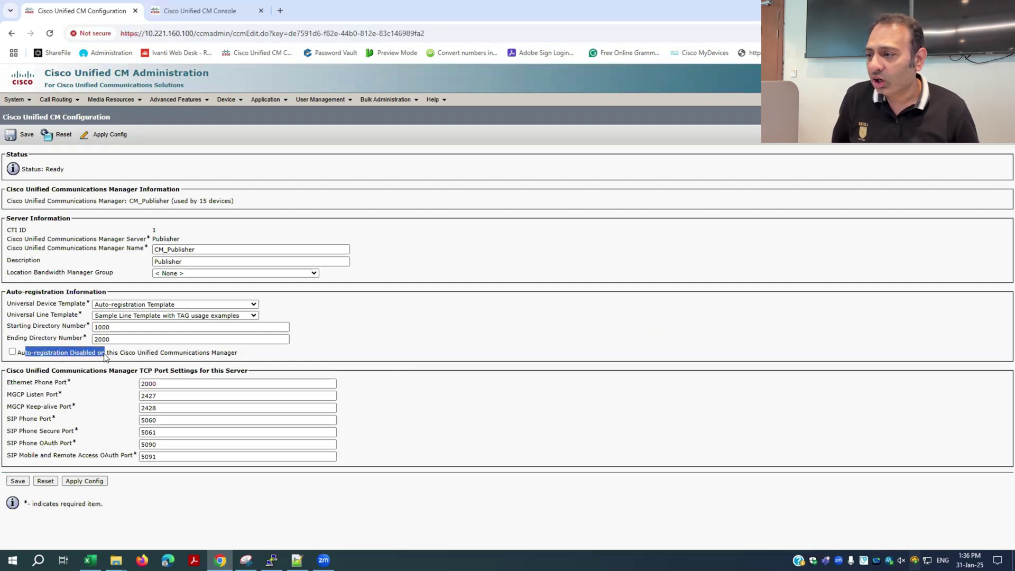
{"action": "left_click", "coordinate": [105, 358]}
{"action": "left_click", "coordinate": [102, 327]}
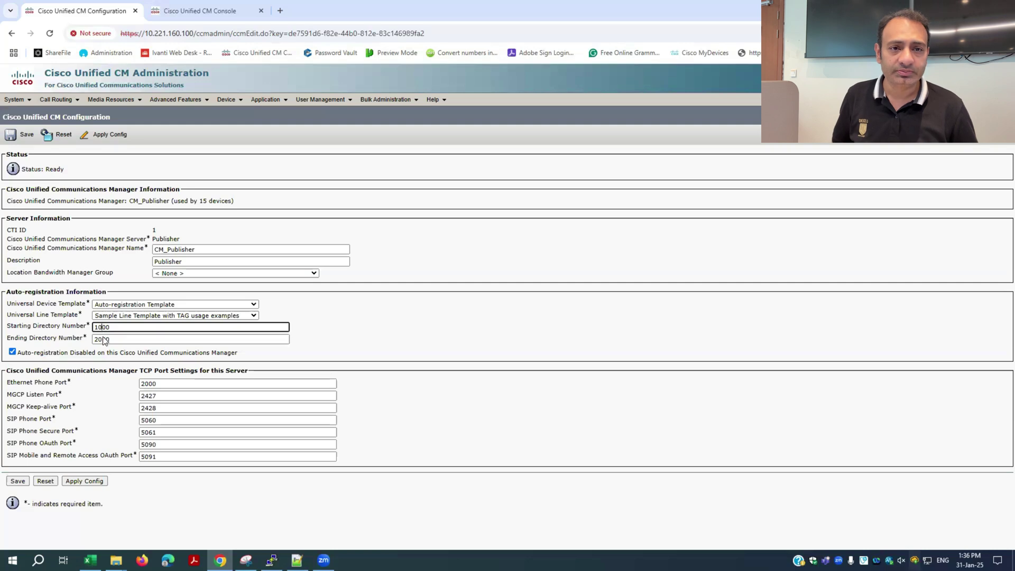
{"action": "double_click", "coordinate": [104, 339]}
{"action": "left_click", "coordinate": [59, 444]}
{"action": "left_click", "coordinate": [120, 509]}
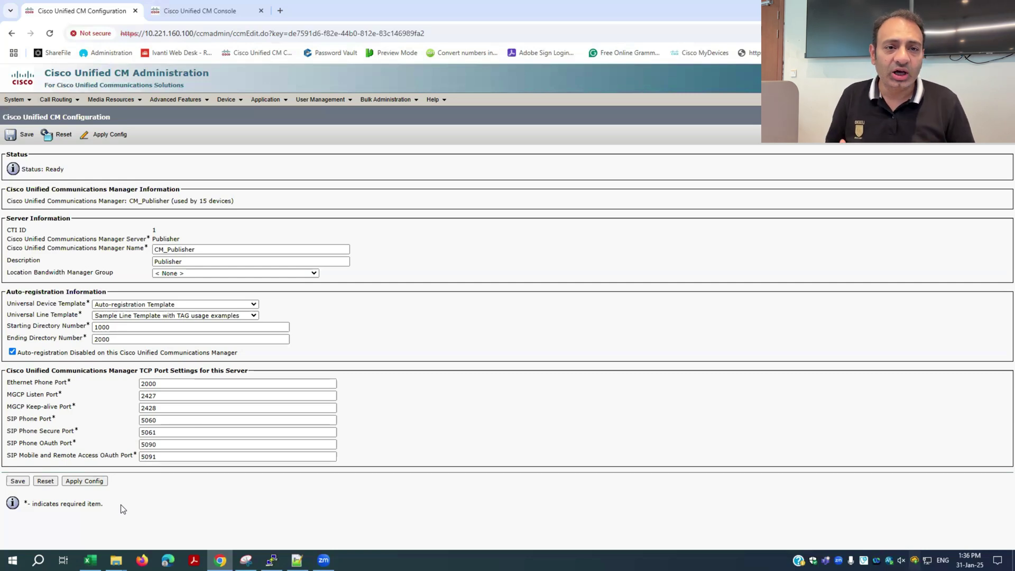
{"action": "left_click", "coordinate": [18, 482]}
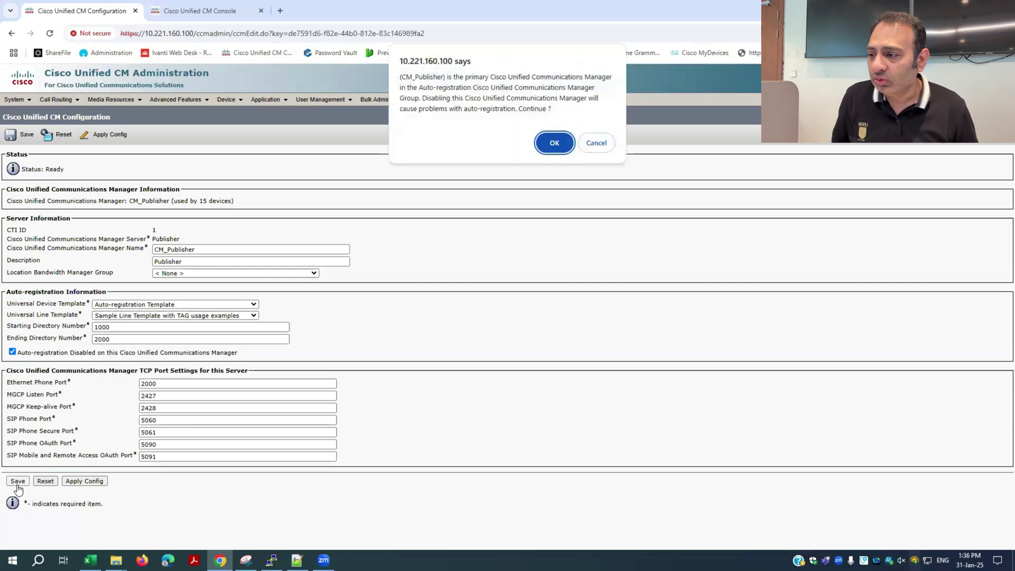
{"action": "left_click", "coordinate": [561, 147]}
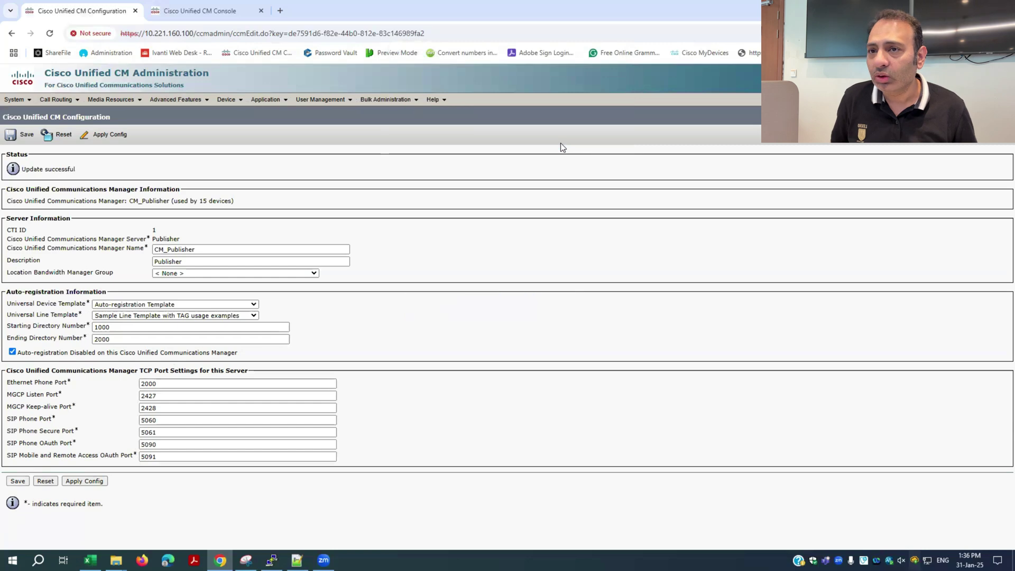
Reset and restart CM_Publisher's 15 devices and apply the configuration to them
{"action": "left_click", "coordinate": [46, 101]}
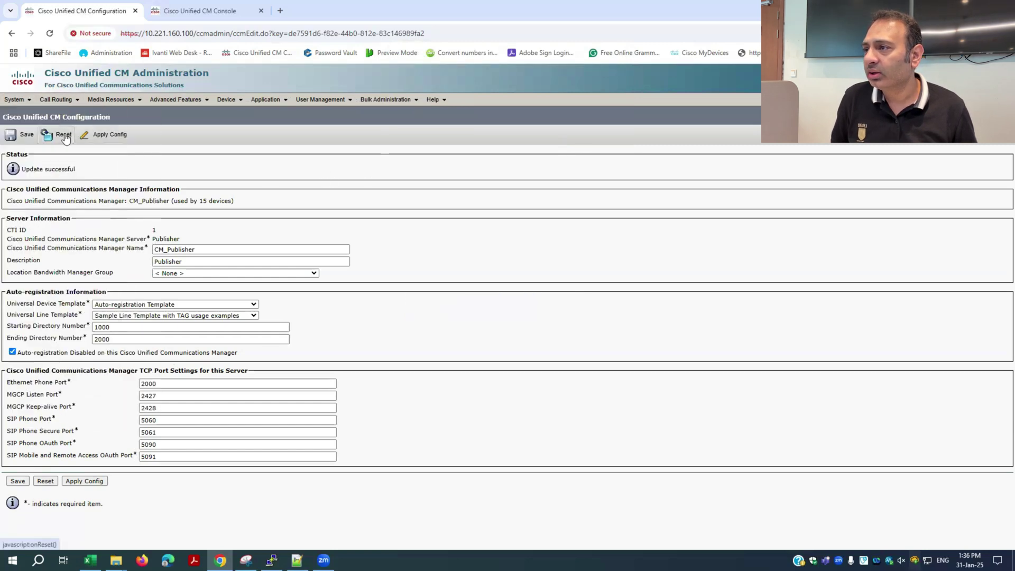
{"action": "left_click", "coordinate": [64, 136]}
{"action": "left_click", "coordinate": [181, 331]}
{"action": "left_click", "coordinate": [213, 331]}
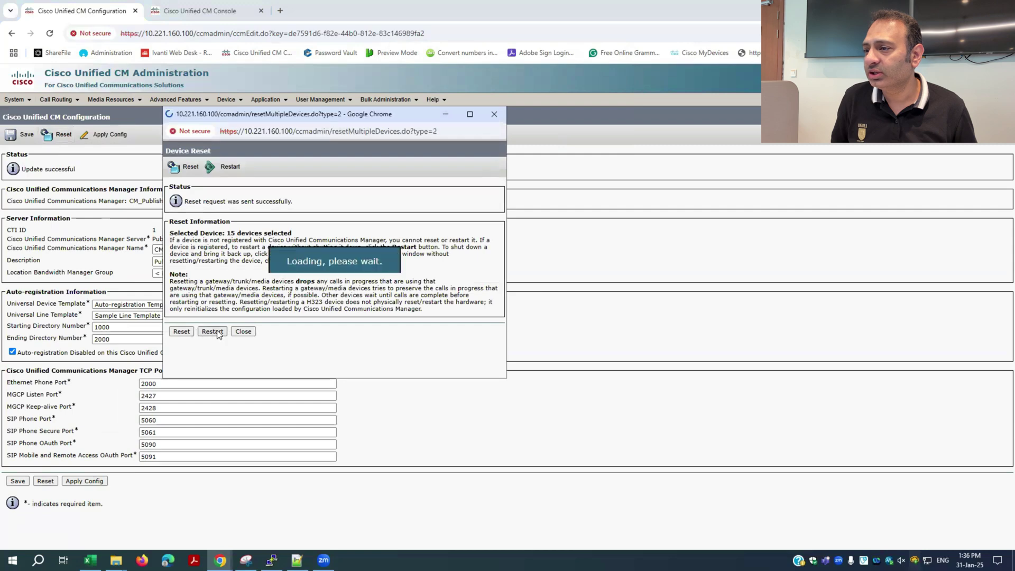
{"action": "left_click", "coordinate": [243, 331]}
{"action": "left_click", "coordinate": [103, 135]}
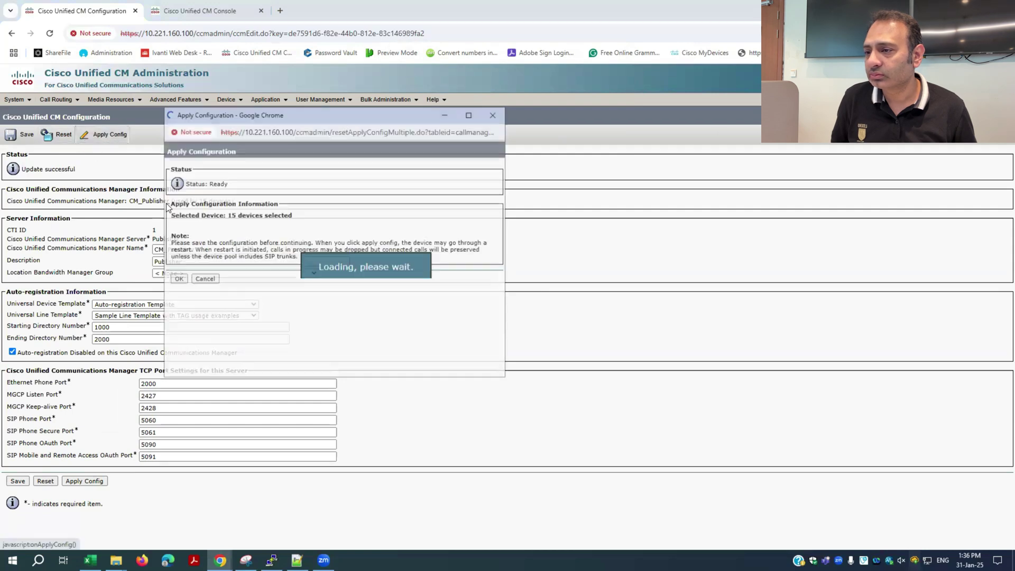
{"action": "left_click", "coordinate": [181, 281]}
{"action": "mouse_move", "coordinate": [15, 100]}
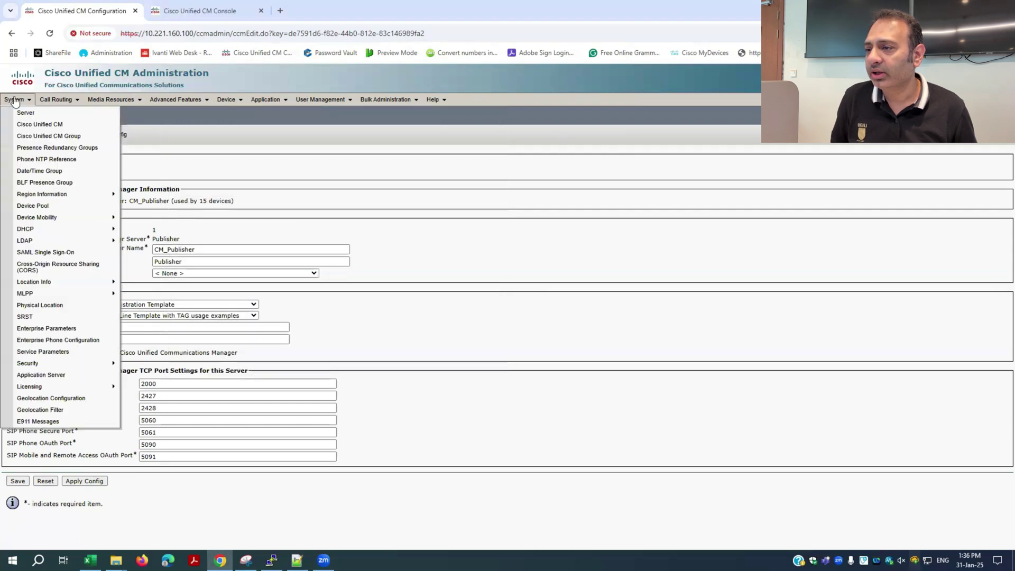
{"action": "left_click", "coordinate": [37, 128]}
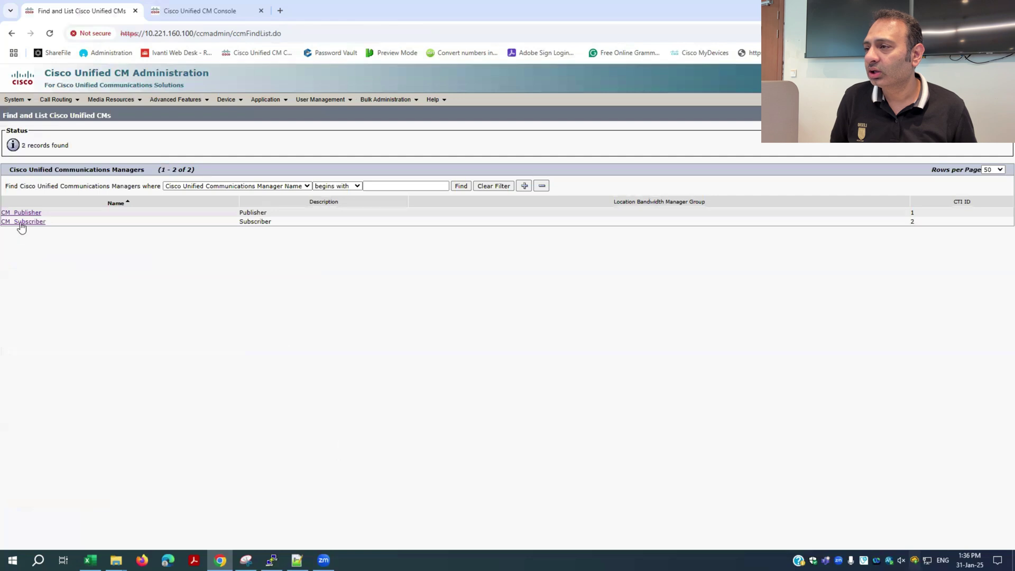
Open CM_Subscriber, adjust its auto-registration settings for numbers 1000–2000, and save
{"action": "left_click", "coordinate": [21, 222]}
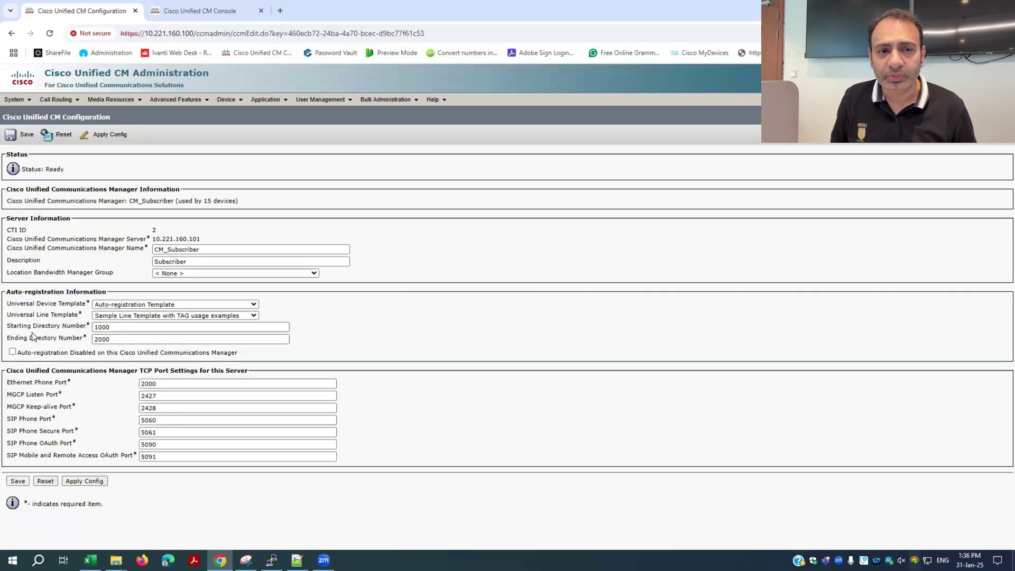
{"action": "left_click", "coordinate": [109, 327]}
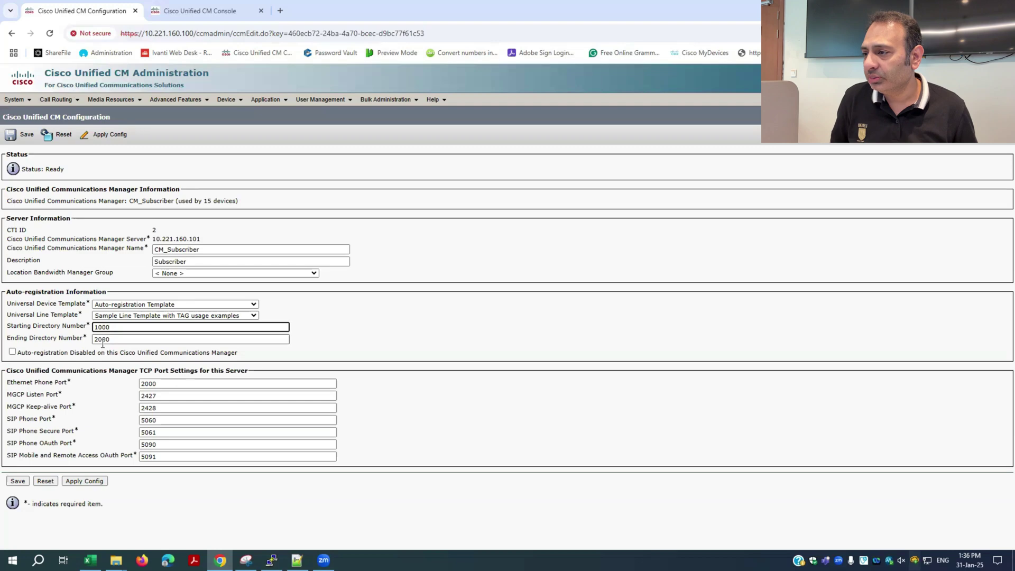
{"action": "left_click", "coordinate": [103, 339]}
{"action": "left_click", "coordinate": [17, 481]}
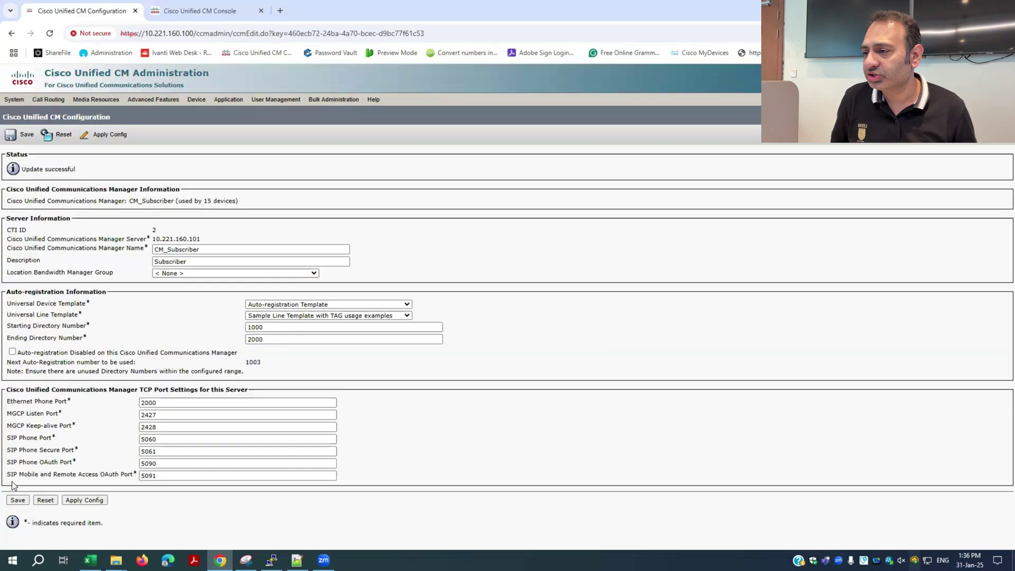
Restart CM_Subscriber's 15 devices and apply the saved configuration to them
{"action": "left_click", "coordinate": [11, 135]}
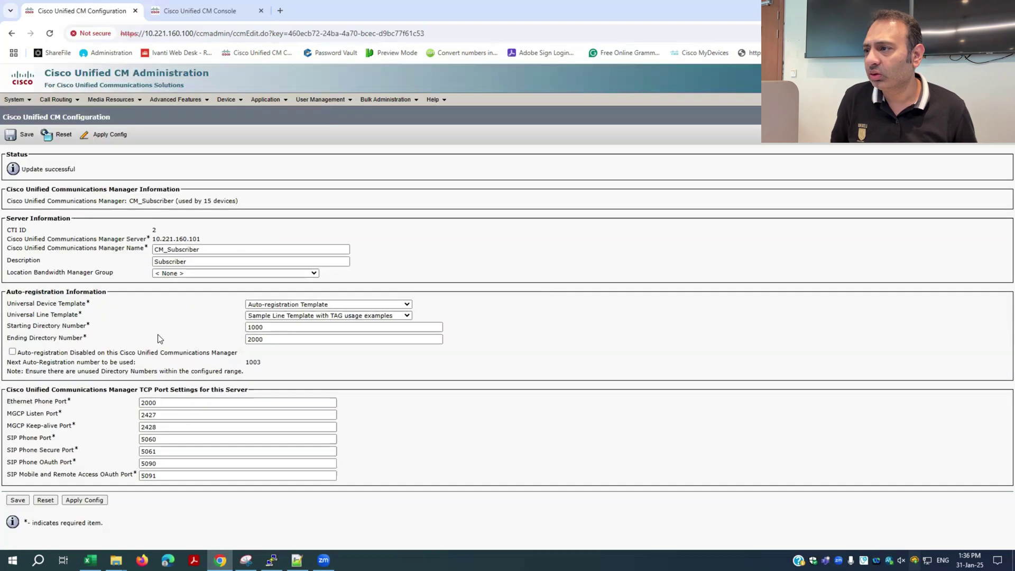
{"action": "left_click", "coordinate": [58, 135]}
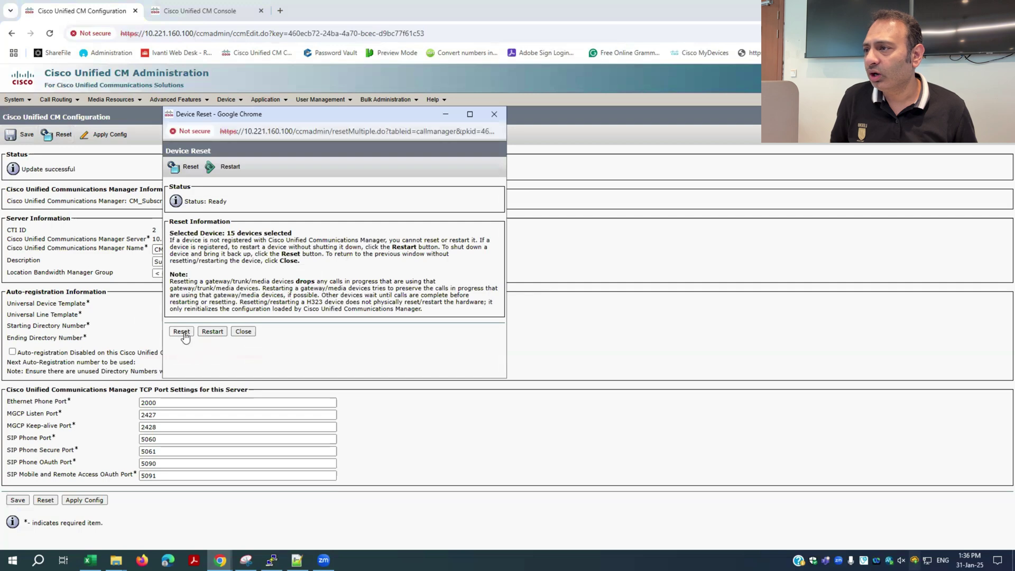
{"action": "left_click", "coordinate": [212, 332]}
{"action": "left_click", "coordinate": [242, 331]}
{"action": "left_click", "coordinate": [103, 135]}
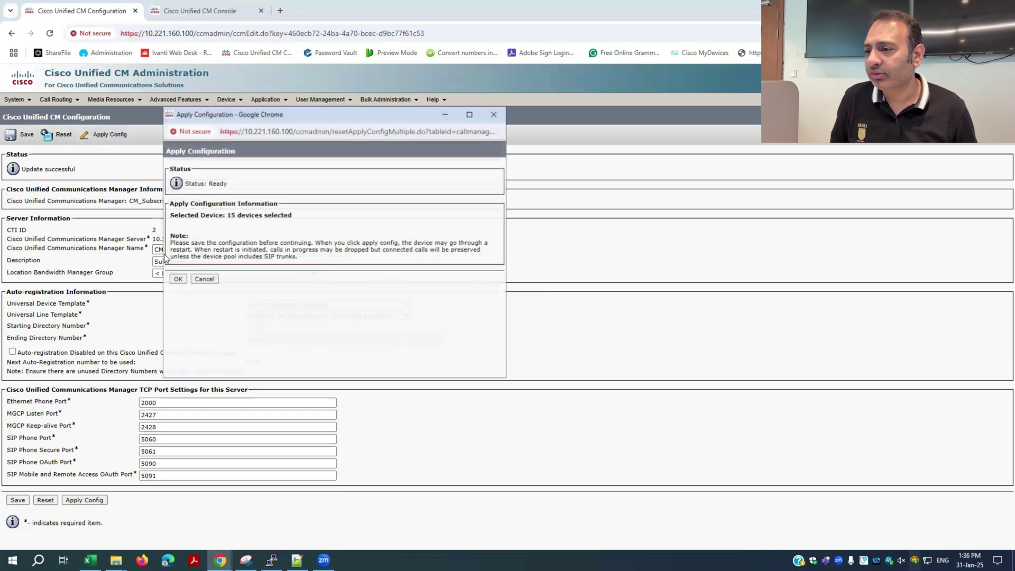
{"action": "left_click", "coordinate": [182, 277]}
{"action": "left_click", "coordinate": [228, 99]}
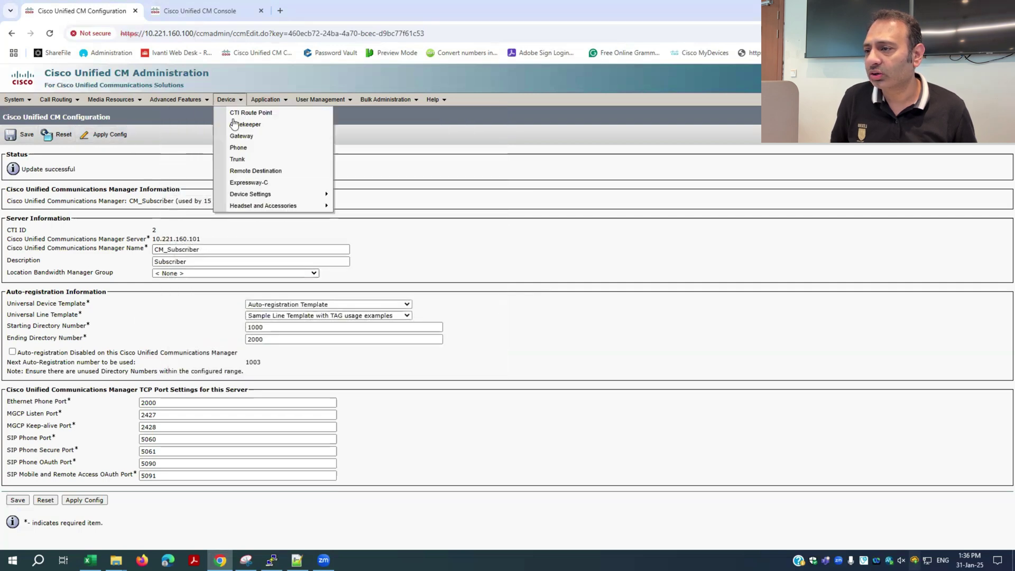
List all phones and rerun the phone search repeatedly to catch newly registering phones
{"action": "left_click", "coordinate": [239, 148]}
{"action": "left_click", "coordinate": [376, 207]}
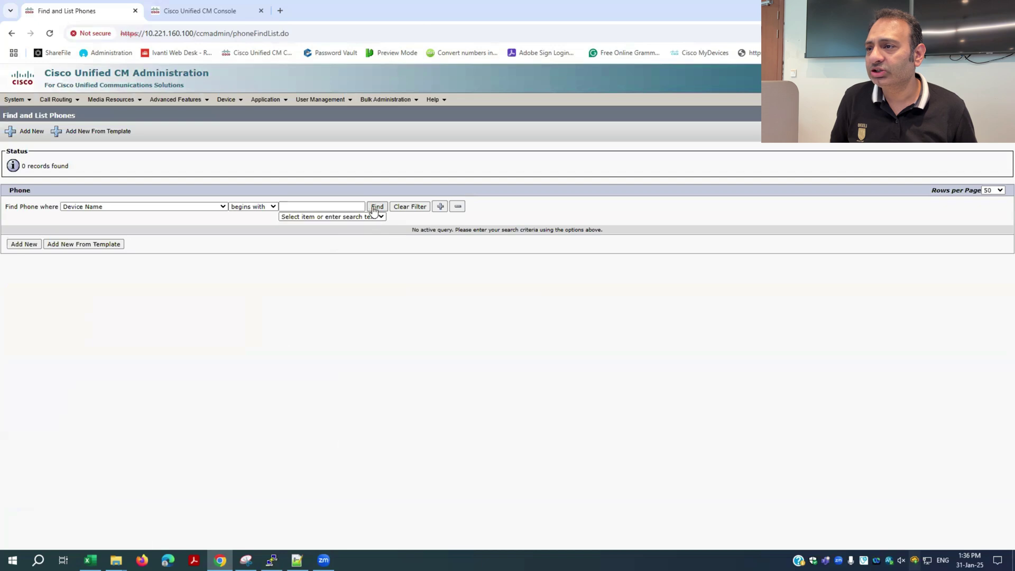
{"action": "left_click", "coordinate": [376, 207]}
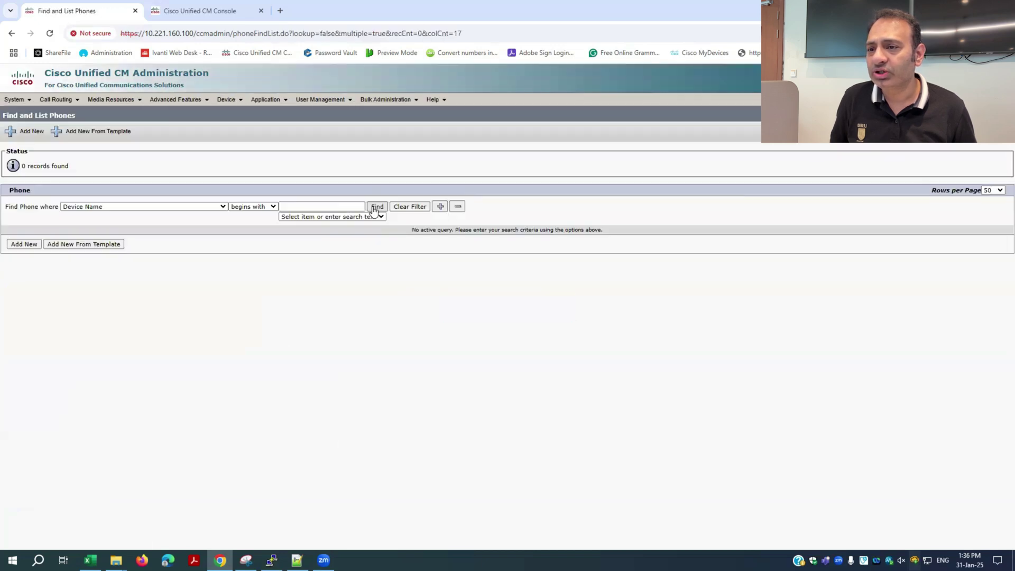
{"action": "left_click", "coordinate": [376, 207]}
{"action": "left_click", "coordinate": [376, 206]}
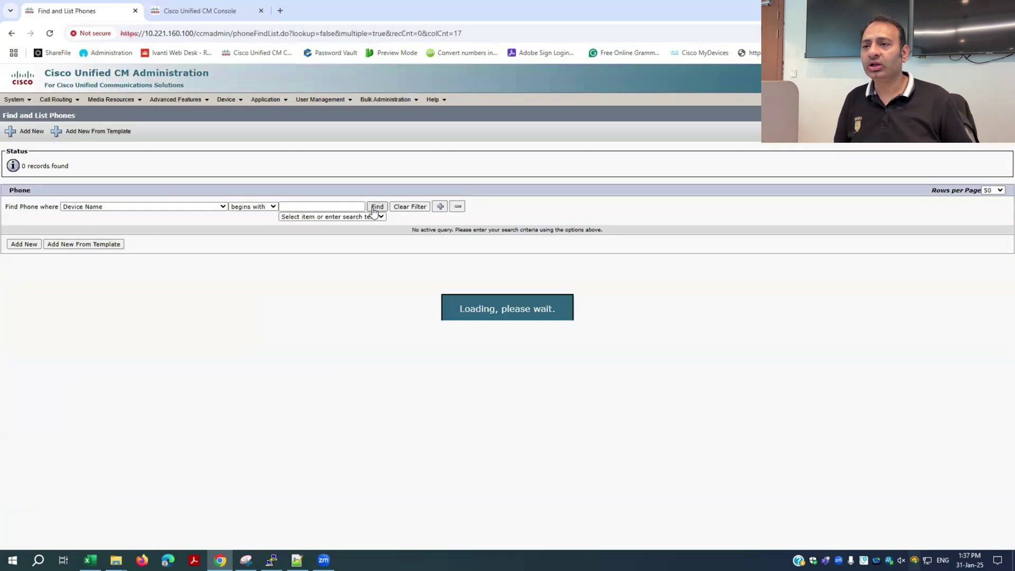
{"action": "left_click", "coordinate": [376, 207]}
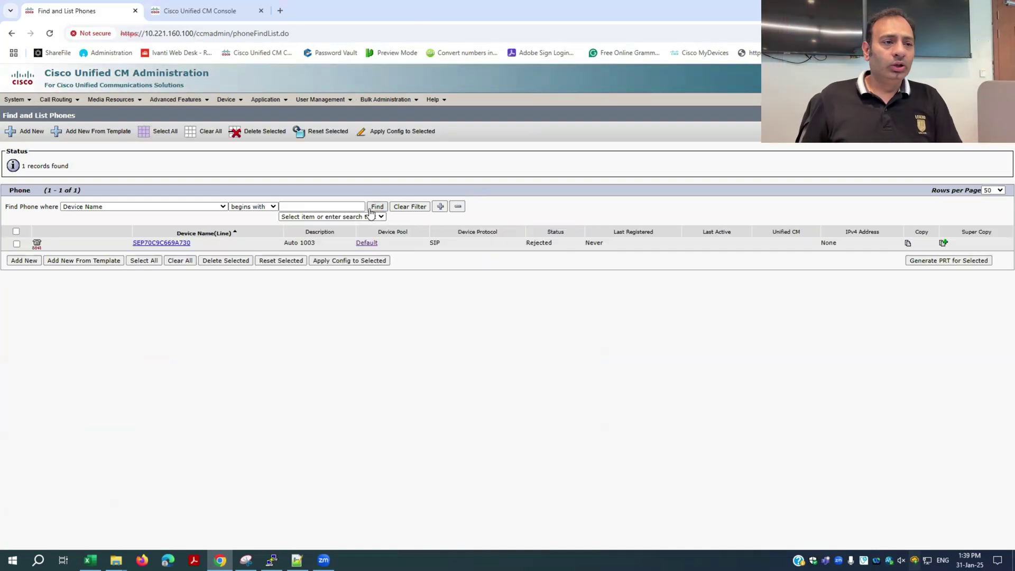
{"action": "left_click", "coordinate": [378, 208]}
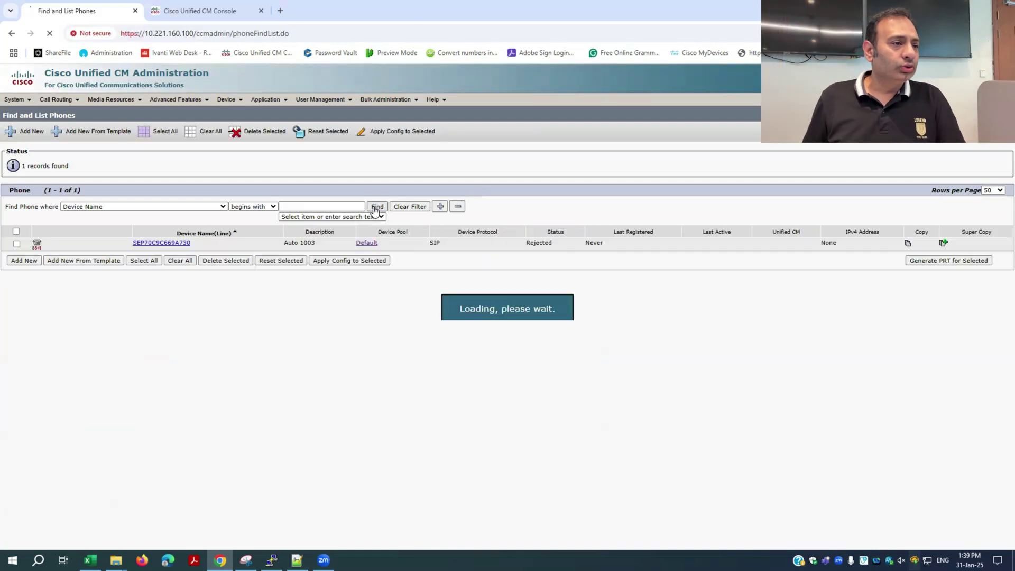
{"action": "left_click", "coordinate": [375, 207]}
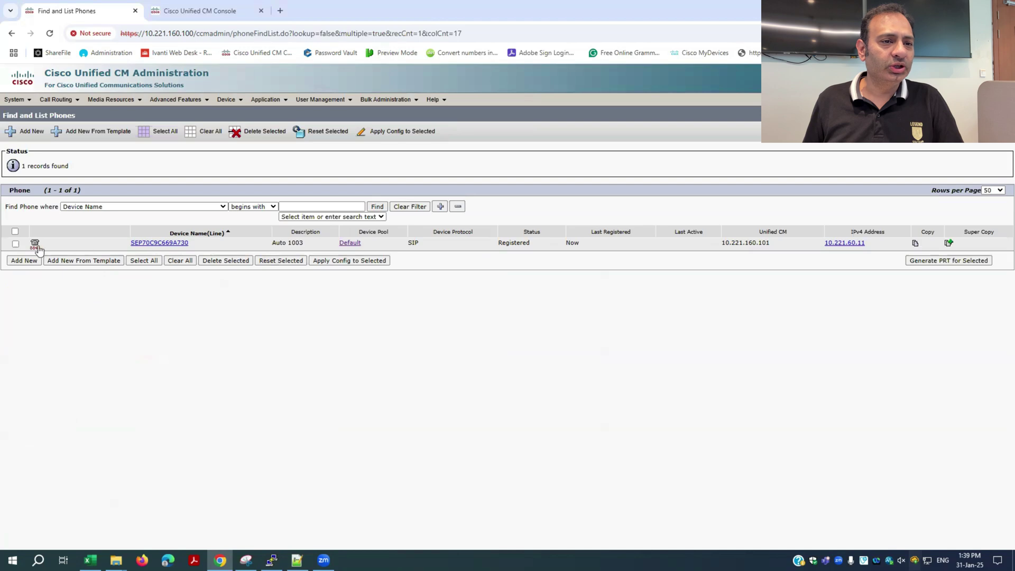
Verify Auto 1003 shows Registered on Unified CM 10.221.160.101, refreshing the list repeatedly
{"action": "left_click_drag", "start_coordinate": [489, 243], "coordinate": [600, 249]}
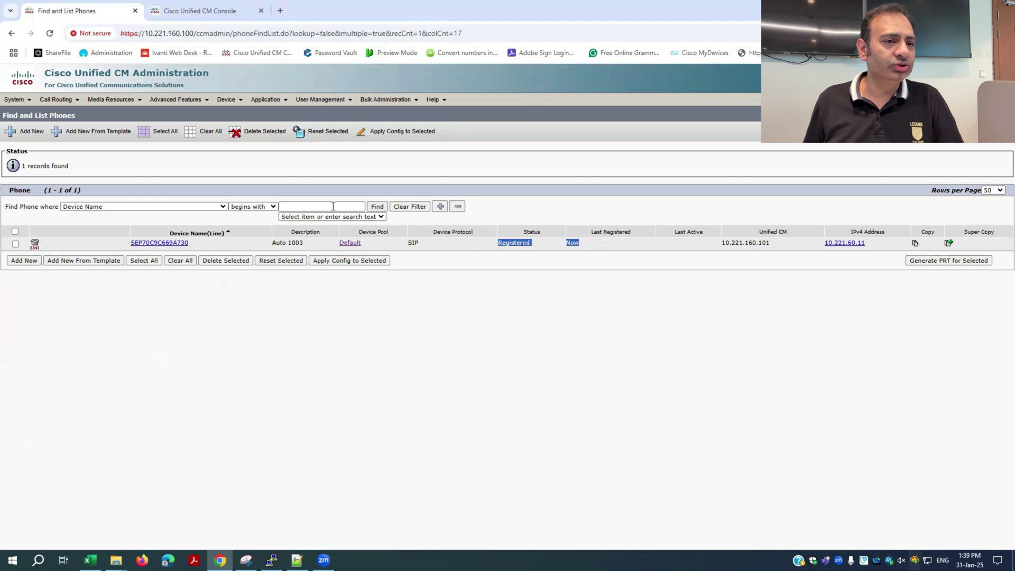
{"action": "left_click", "coordinate": [377, 207]}
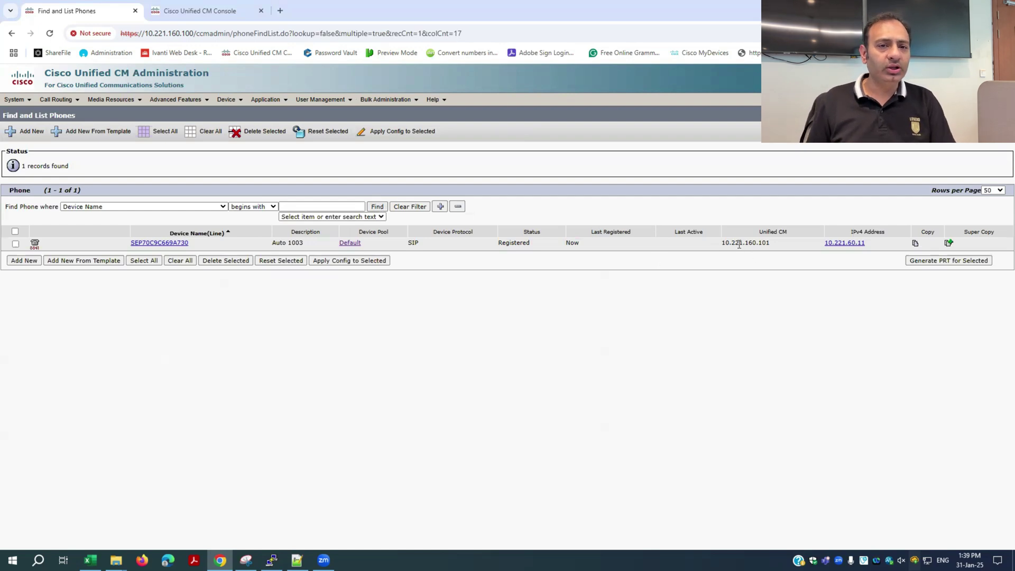
{"action": "left_click_drag", "start_coordinate": [727, 243], "coordinate": [766, 237]}
{"action": "left_click", "coordinate": [757, 248]}
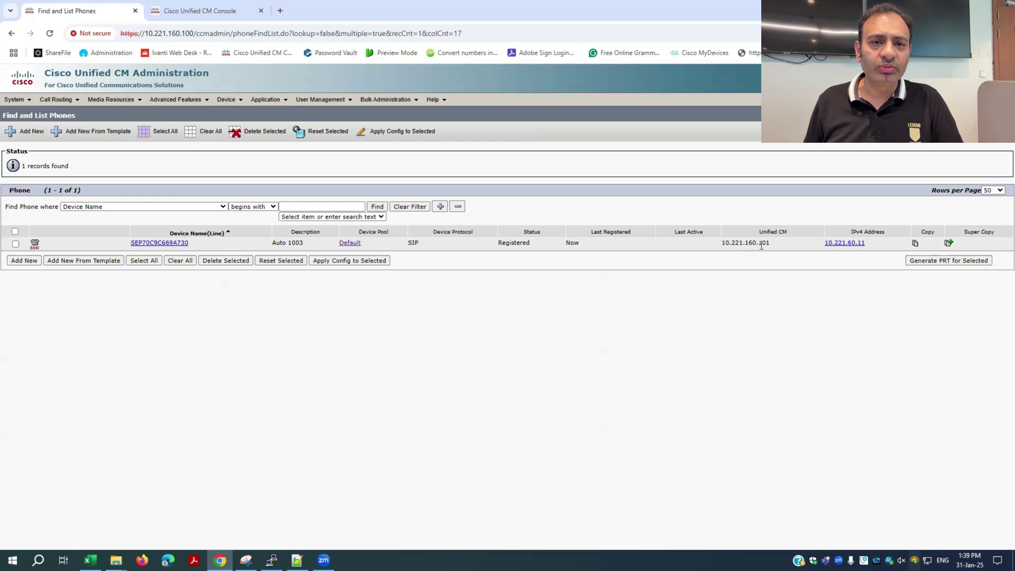
{"action": "left_click_drag", "start_coordinate": [772, 243], "coordinate": [739, 243]}
{"action": "double_click", "coordinate": [744, 244]}
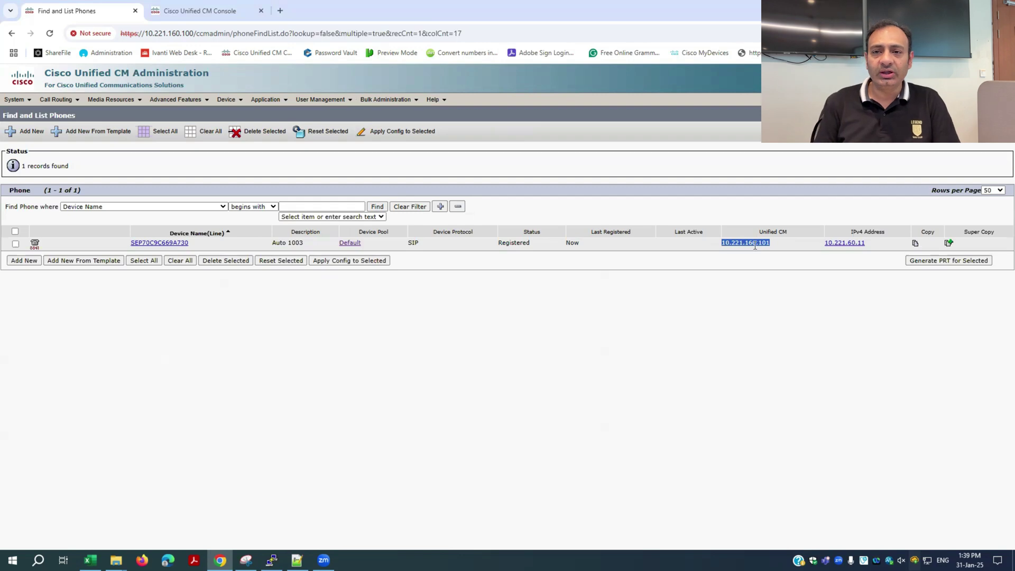
{"action": "left_click", "coordinate": [377, 207]}
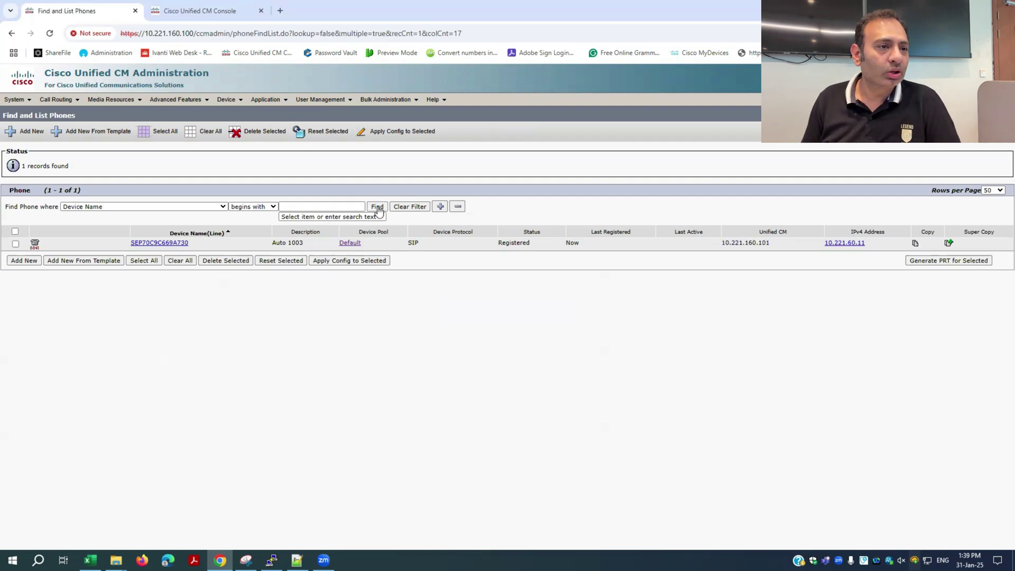
{"action": "left_click", "coordinate": [377, 207]}
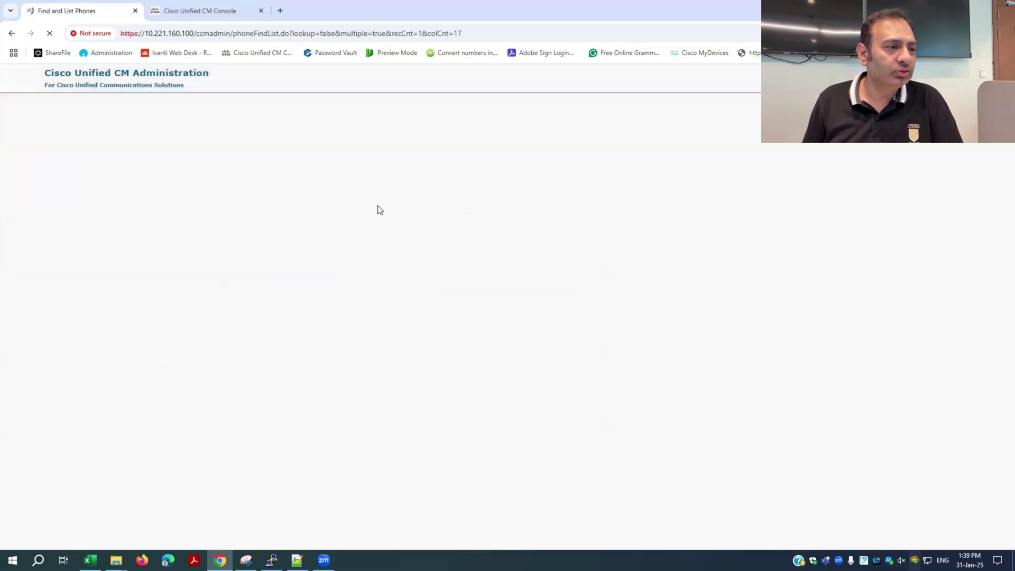
{"action": "left_click", "coordinate": [377, 207]}
{"action": "left_click", "coordinate": [377, 207]}
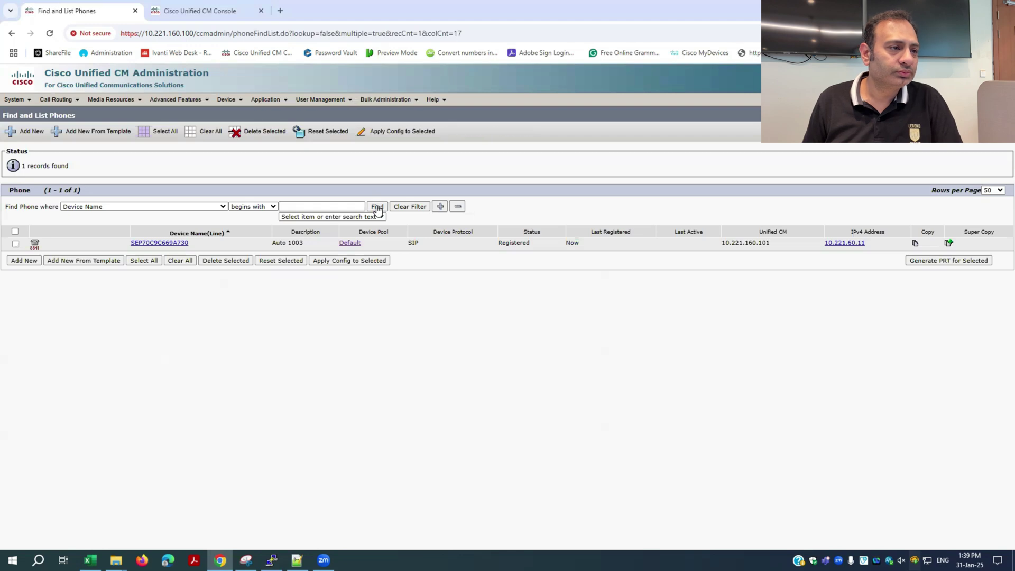
{"action": "left_click", "coordinate": [377, 207]}
Keep refreshing the phone list until Auto 1005 registers to 10.221.160.101 with IP 10.221.60.12
{"action": "left_click", "coordinate": [377, 207]}
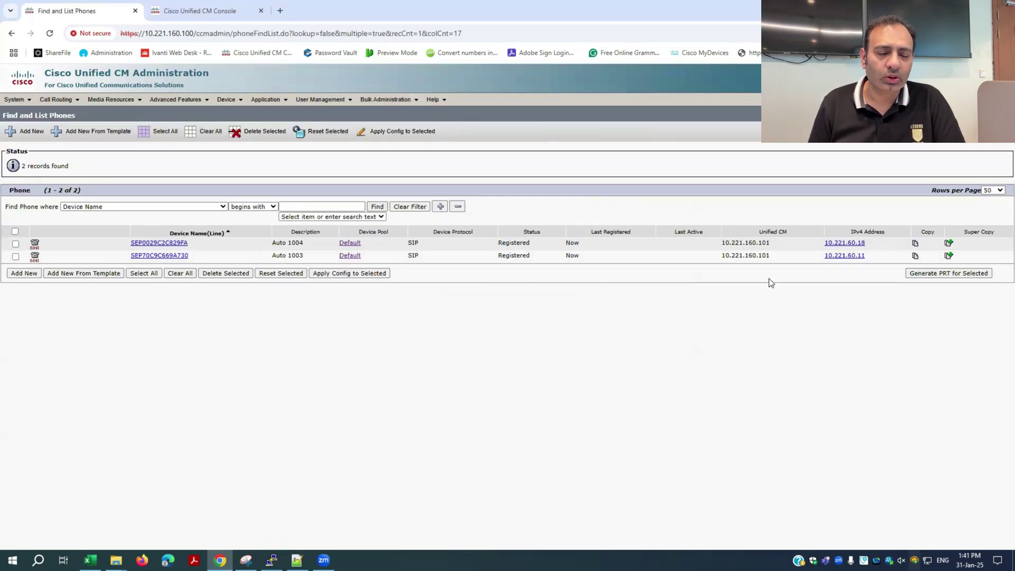
{"action": "left_click_drag", "start_coordinate": [771, 242], "coordinate": [725, 241]}
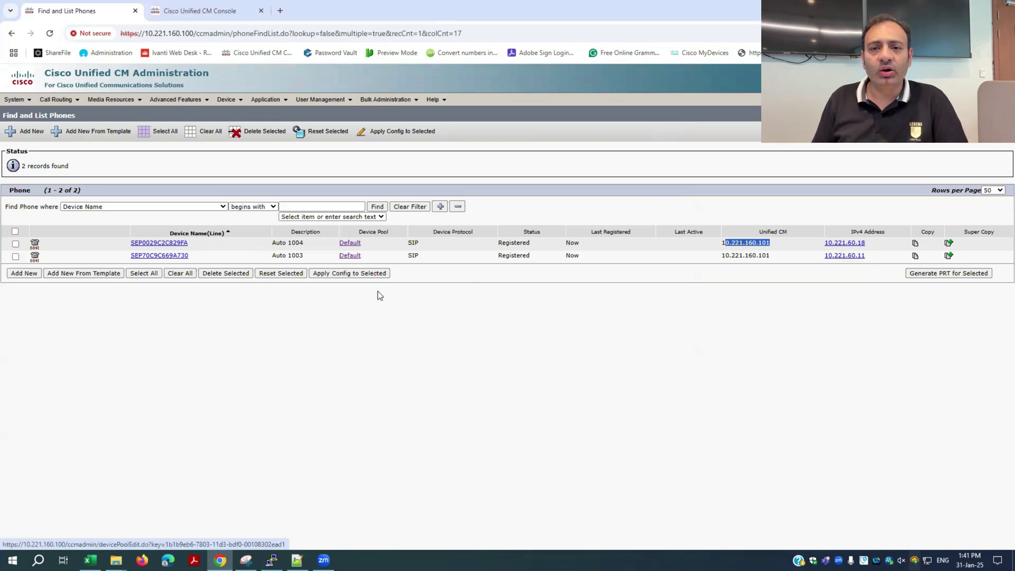
{"action": "left_click", "coordinate": [376, 207]}
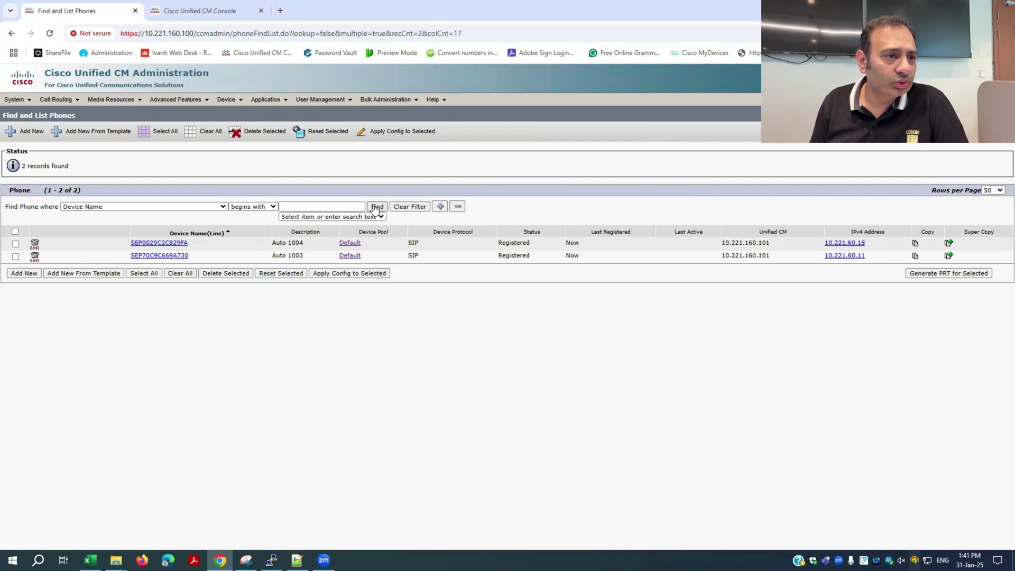
{"action": "left_click", "coordinate": [376, 207]}
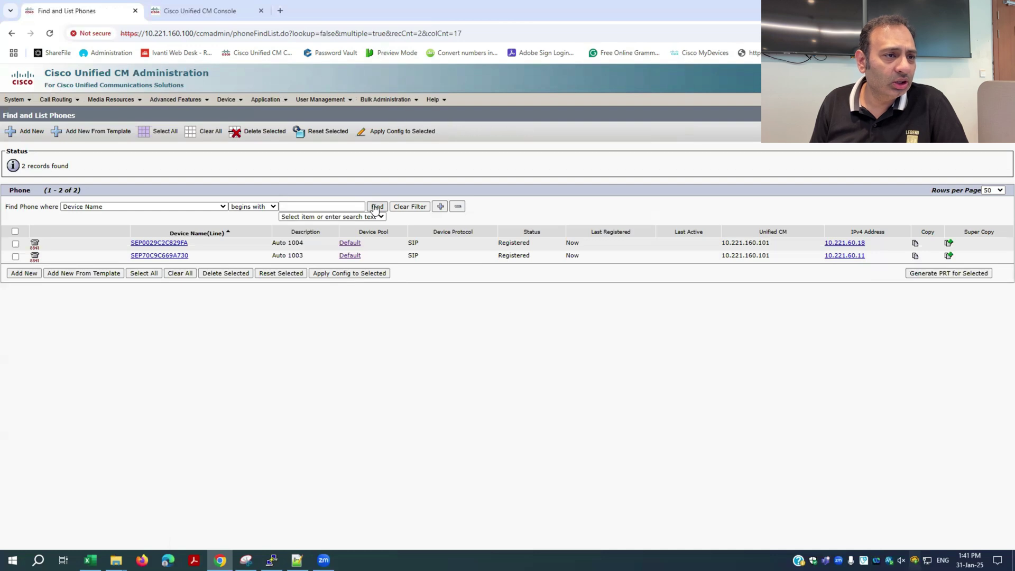
{"action": "left_click", "coordinate": [376, 207]}
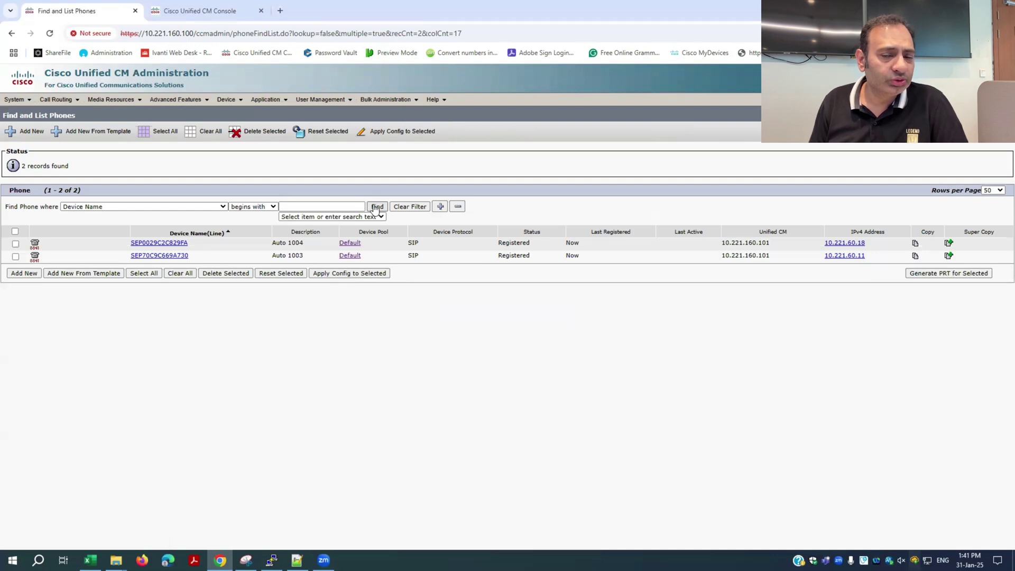
{"action": "left_click", "coordinate": [377, 206]}
{"action": "left_click", "coordinate": [377, 207]}
{"action": "left_click", "coordinate": [377, 207]}
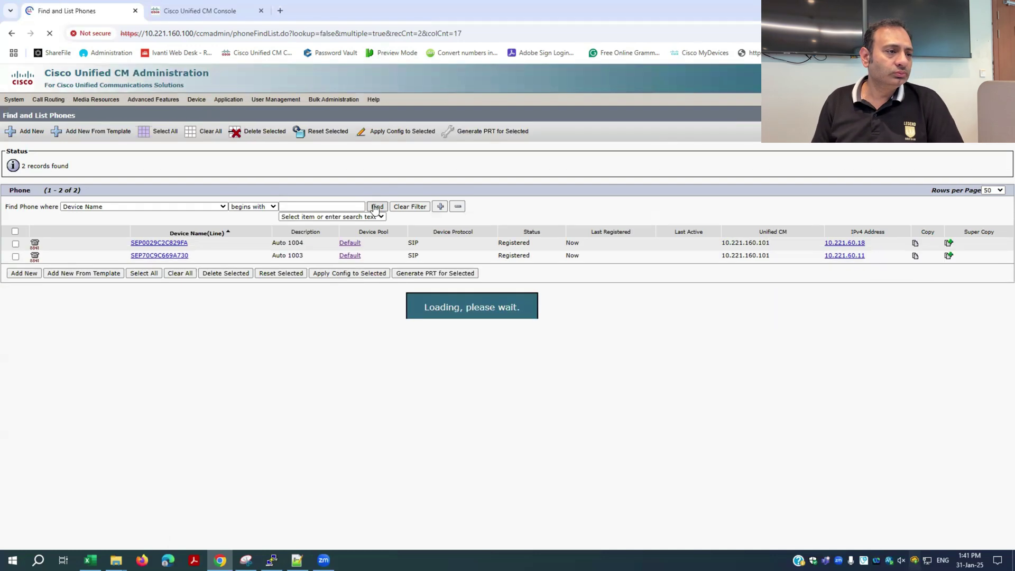
{"action": "left_click", "coordinate": [377, 207]}
{"action": "left_click", "coordinate": [377, 207]}
{"action": "left_click", "coordinate": [376, 207]}
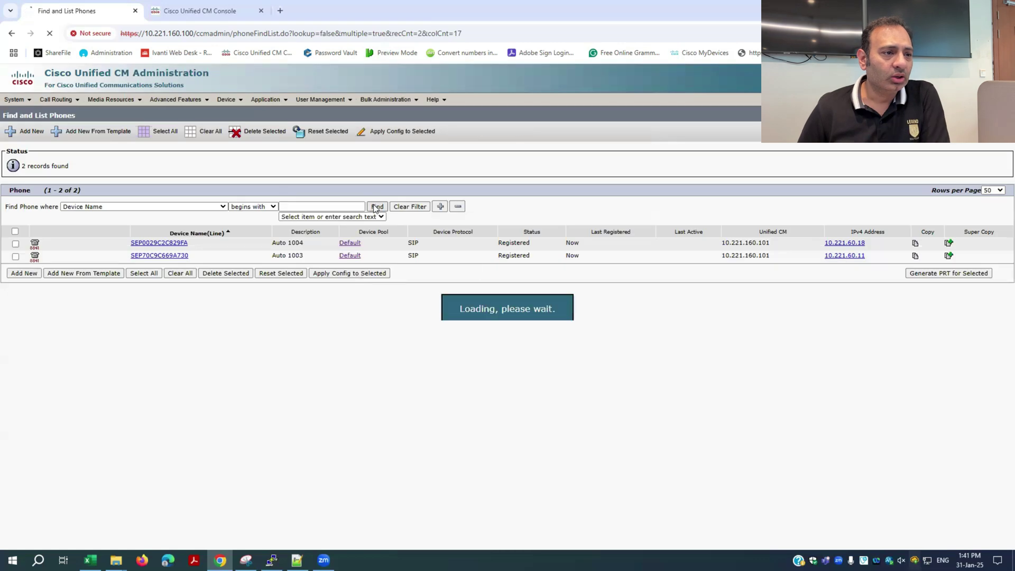
{"action": "left_click", "coordinate": [377, 207]}
{"action": "left_click", "coordinate": [377, 207]}
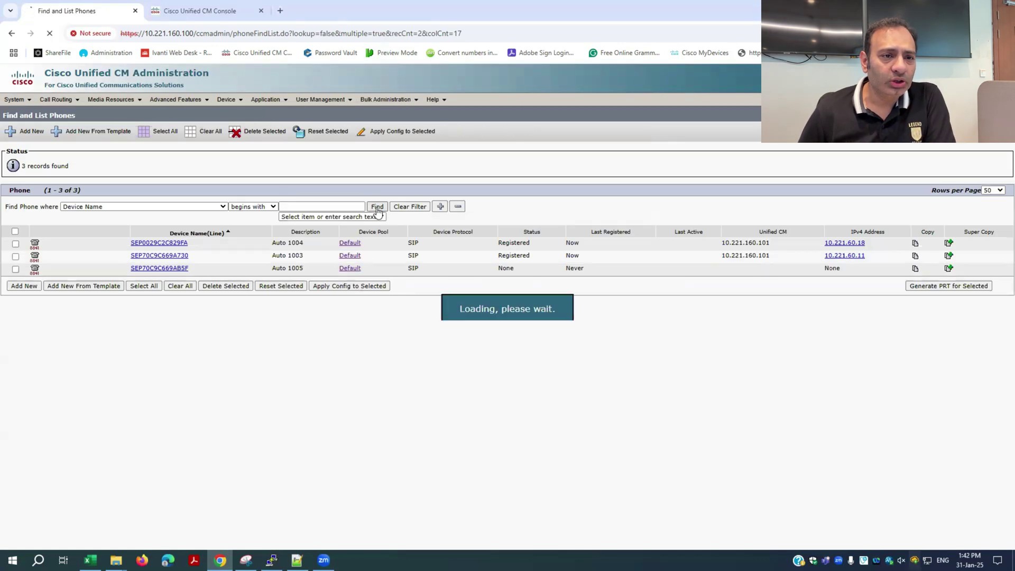
{"action": "left_click", "coordinate": [377, 207]}
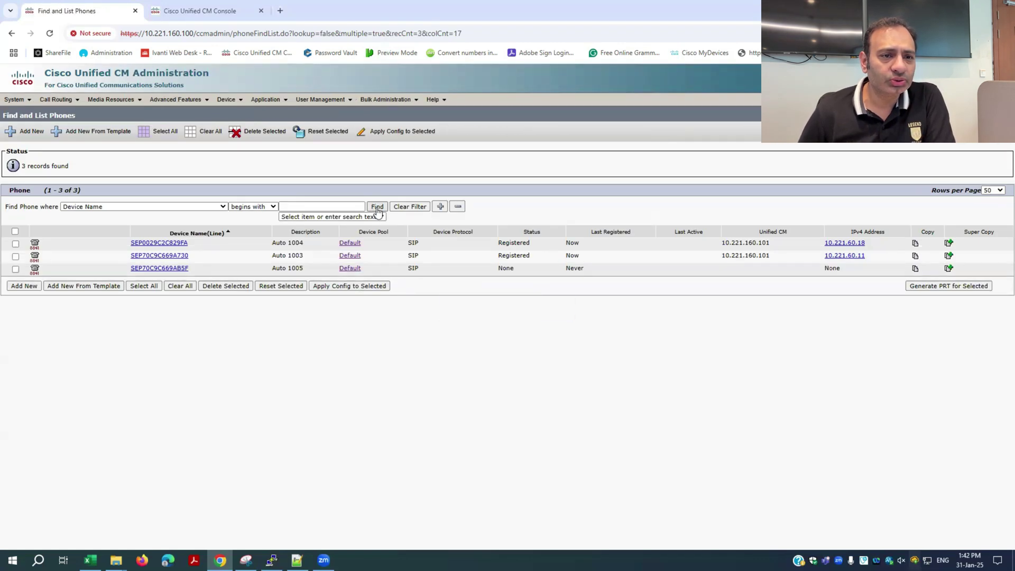
{"action": "left_click", "coordinate": [377, 207]}
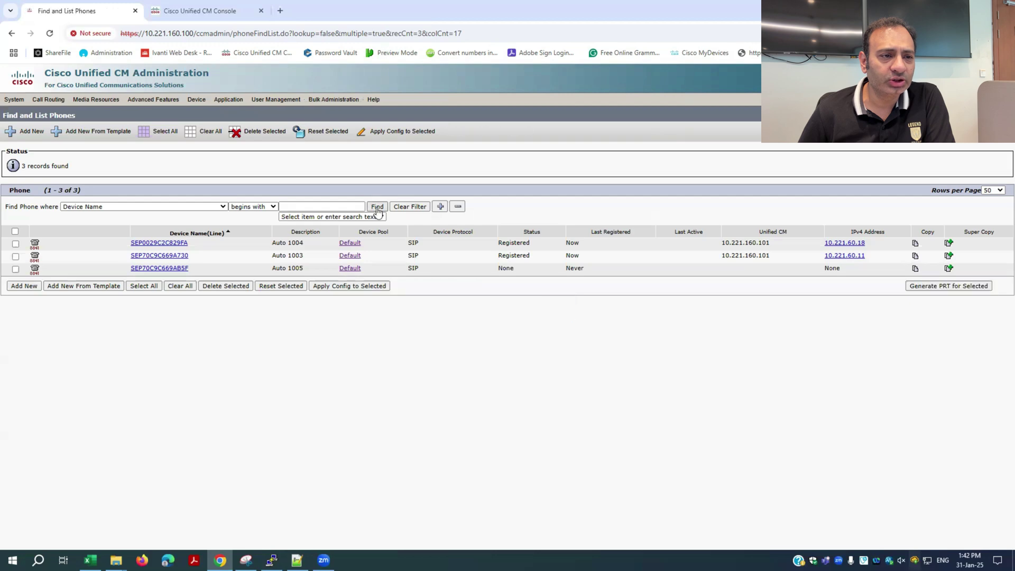
{"action": "left_click", "coordinate": [377, 207]}
{"action": "left_click", "coordinate": [378, 207]}
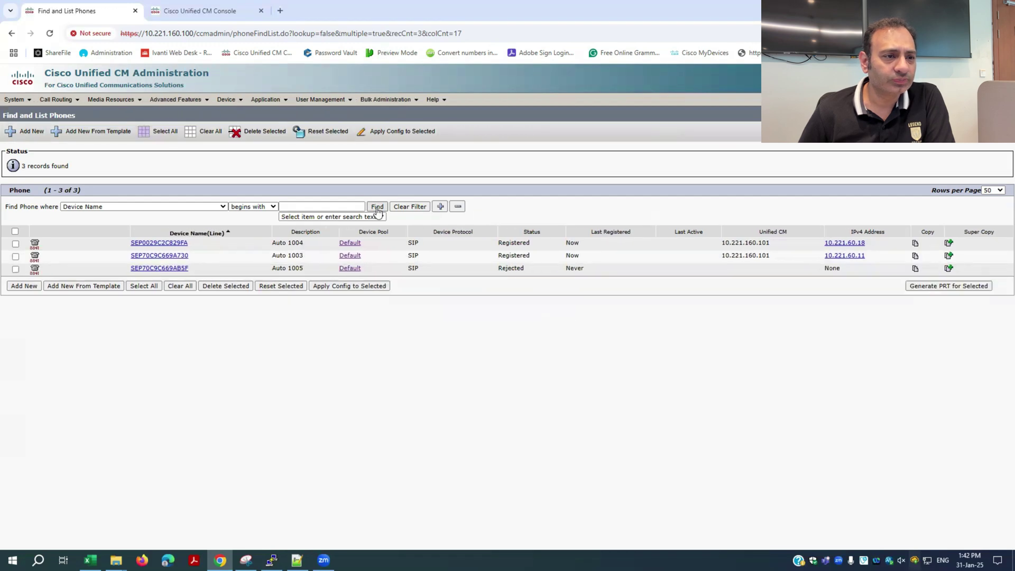
{"action": "left_click", "coordinate": [378, 207]}
{"action": "left_click", "coordinate": [377, 207]}
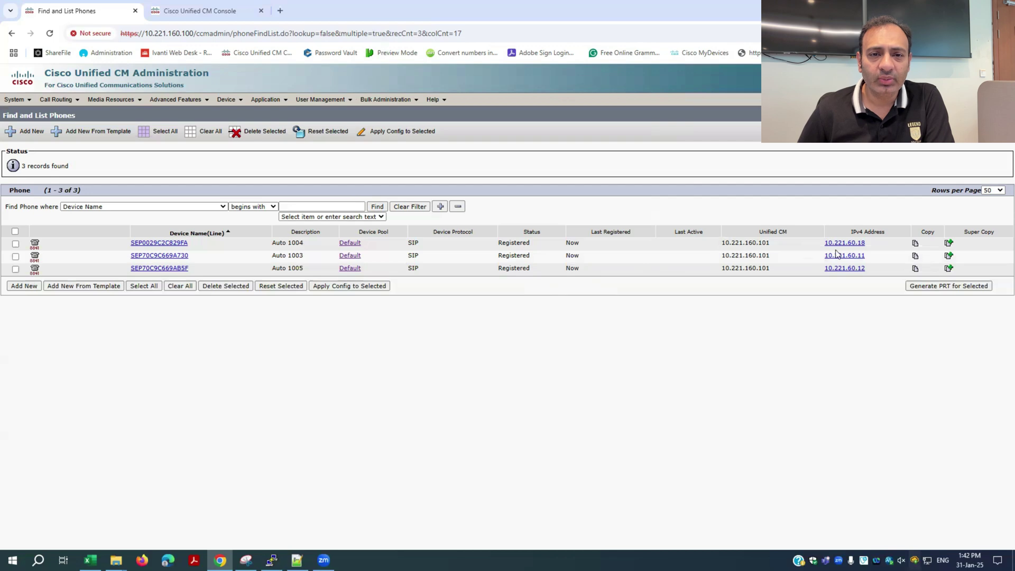
{"action": "left_click_drag", "start_coordinate": [815, 242], "coordinate": [872, 279]}
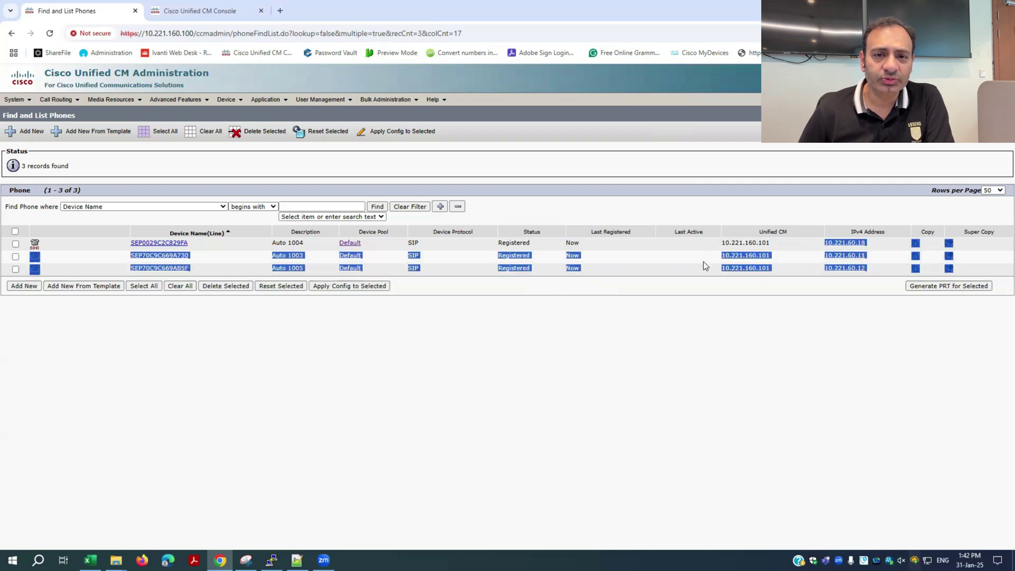
{"action": "left_click", "coordinate": [376, 208]}
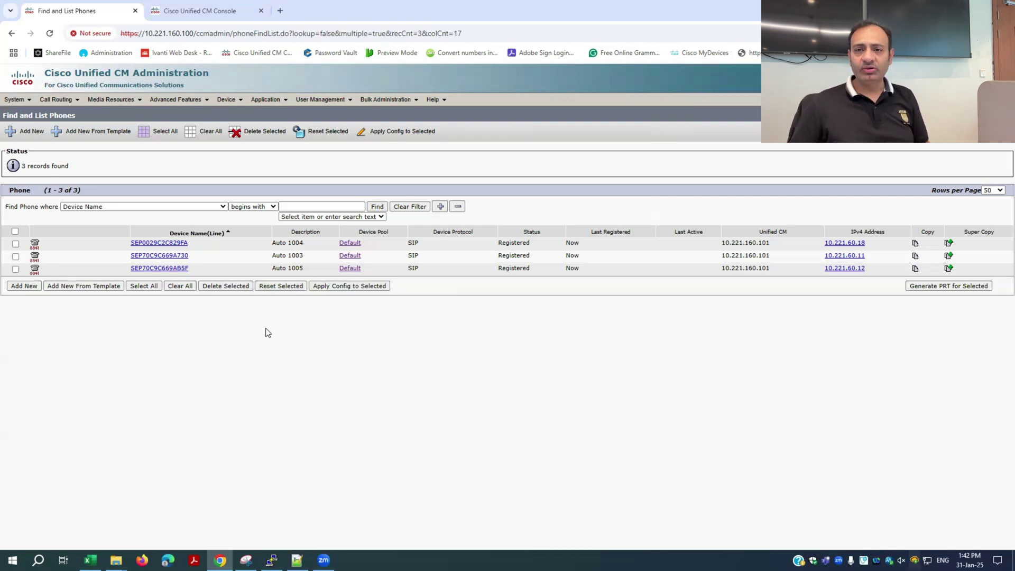
Open CM_Publisher and save it with auto-registration disabled
{"action": "left_click", "coordinate": [15, 99]}
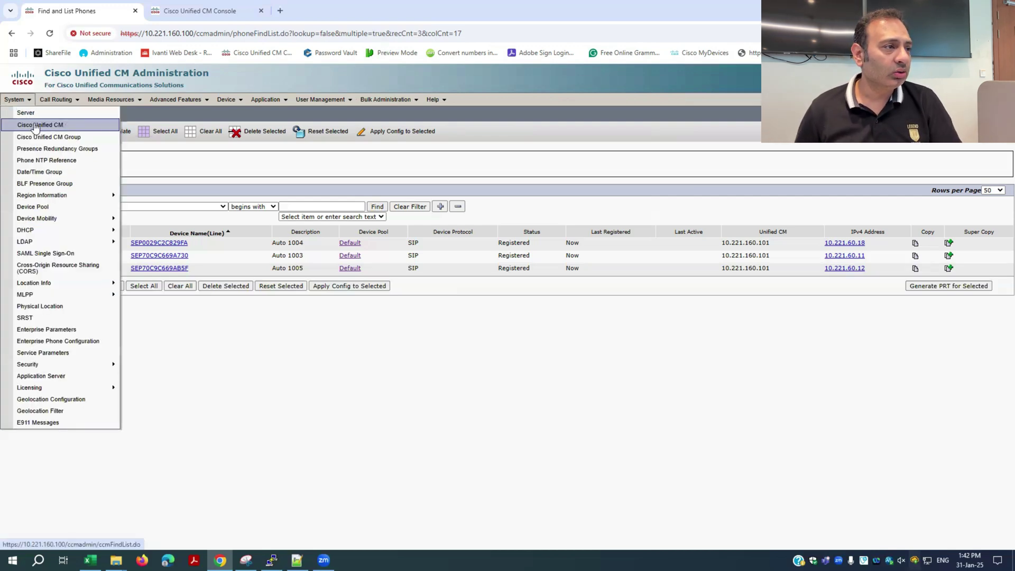
{"action": "left_click", "coordinate": [36, 126]}
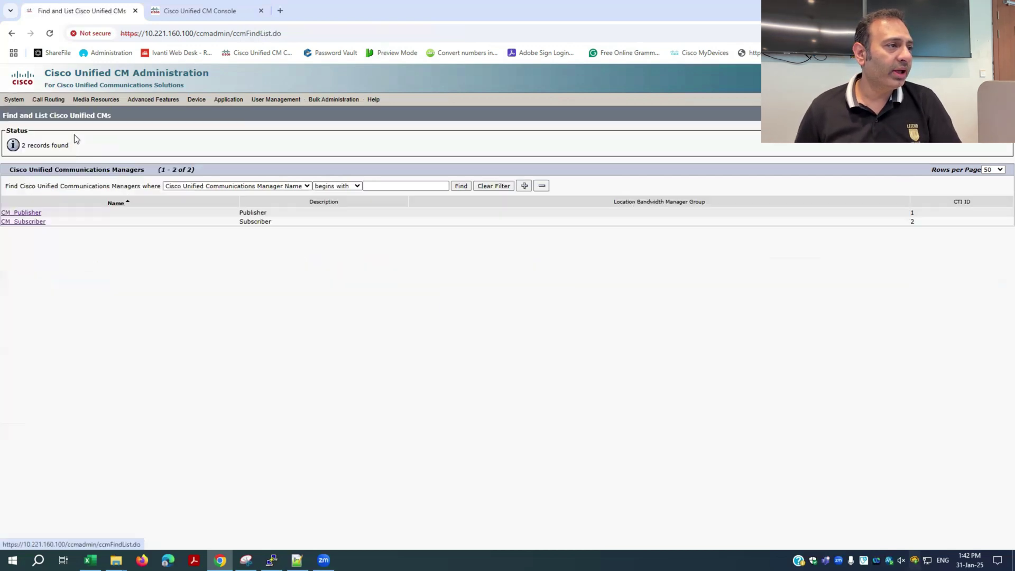
{"action": "left_click", "coordinate": [11, 213]}
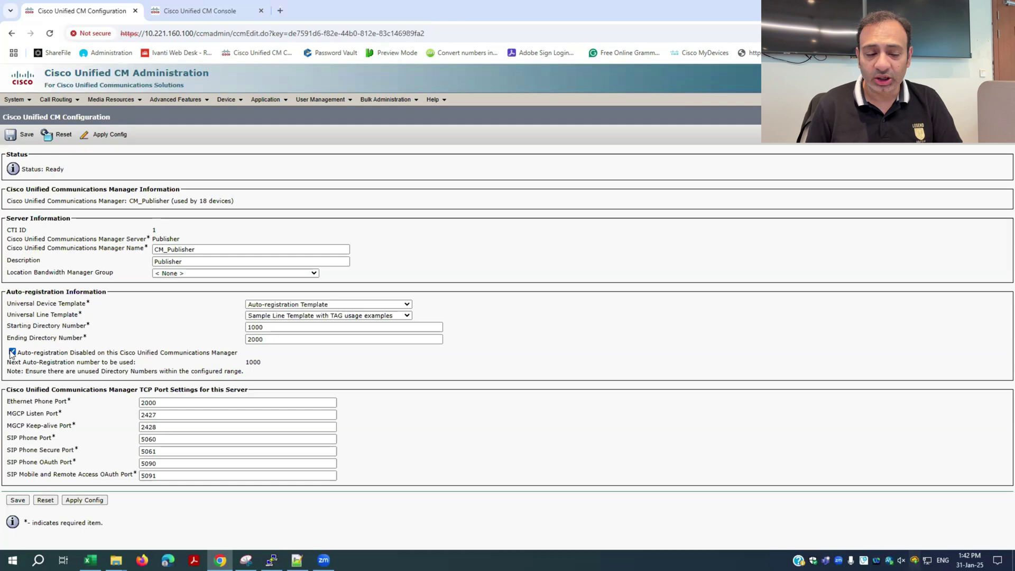
{"action": "left_click", "coordinate": [15, 502]}
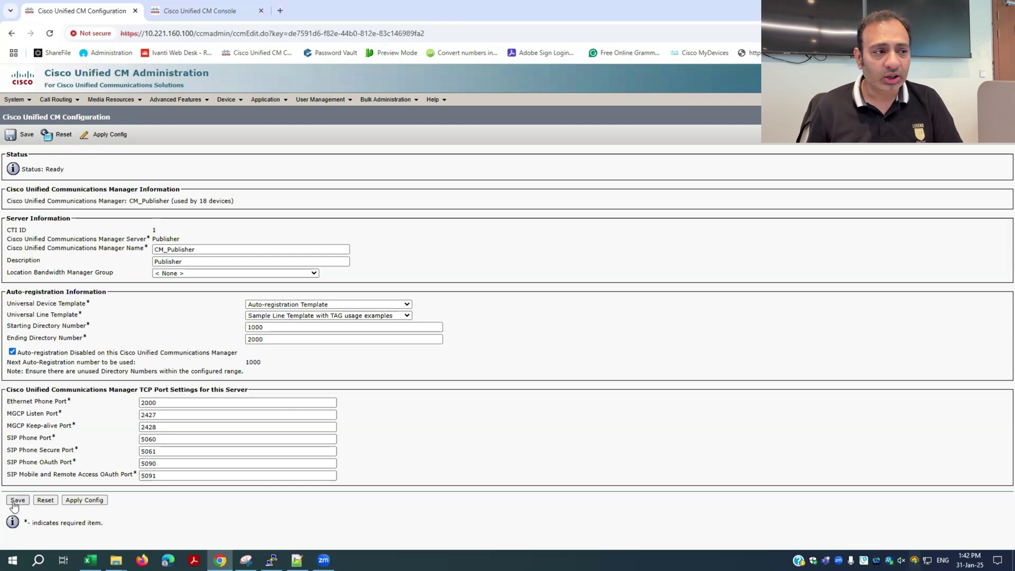
{"action": "left_click", "coordinate": [568, 150]}
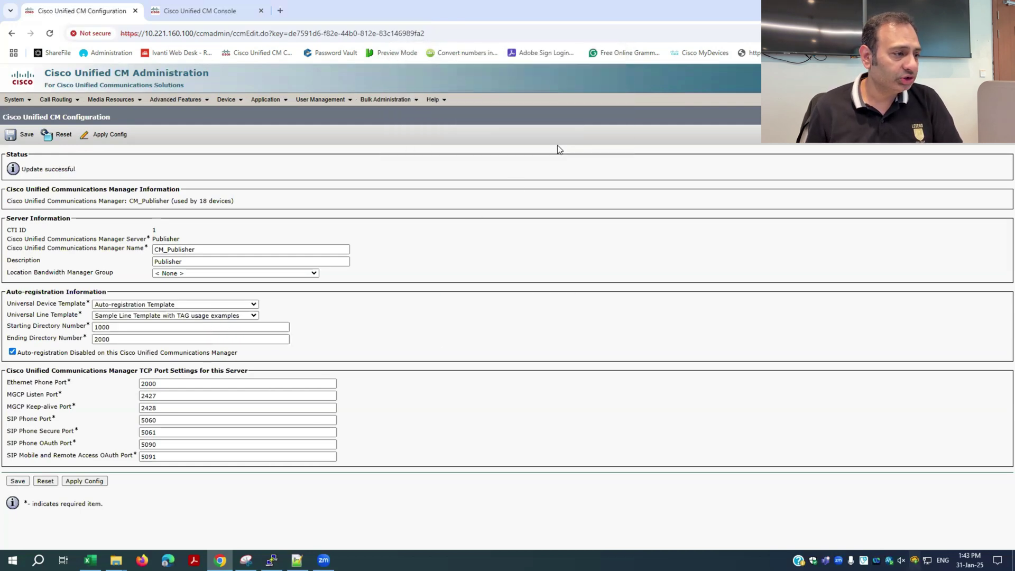
Reset CM_Publisher's 18 devices and apply the updated configuration to them
{"action": "left_click", "coordinate": [45, 481]}
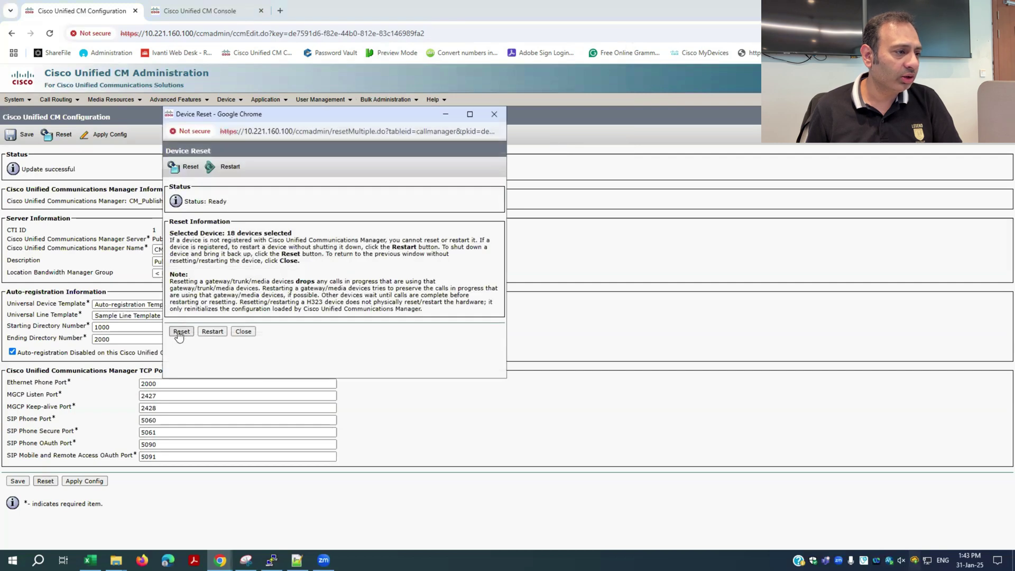
{"action": "left_click", "coordinate": [179, 334]}
{"action": "left_click", "coordinate": [241, 331]}
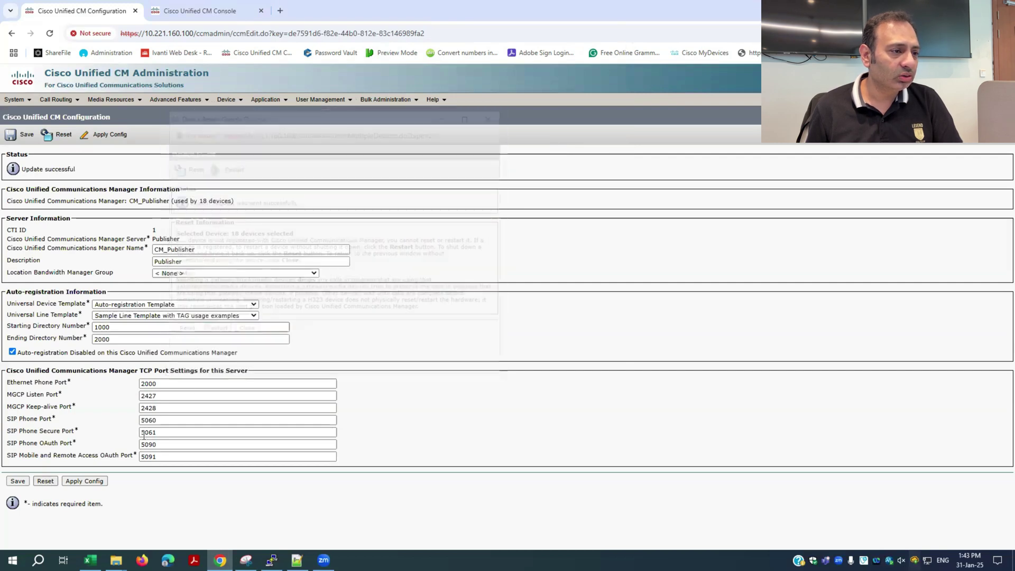
{"action": "left_click", "coordinate": [95, 482]}
{"action": "left_click", "coordinate": [181, 279]}
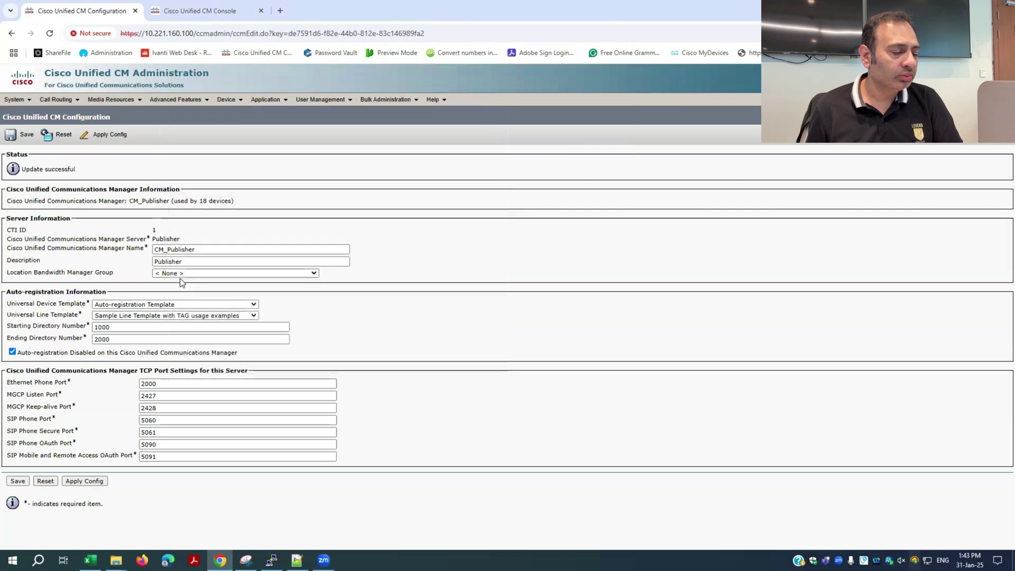
Check Auto-registration Disabled on the CM_Subscriber server and save the setting
{"action": "mouse_move", "coordinate": [16, 99]}
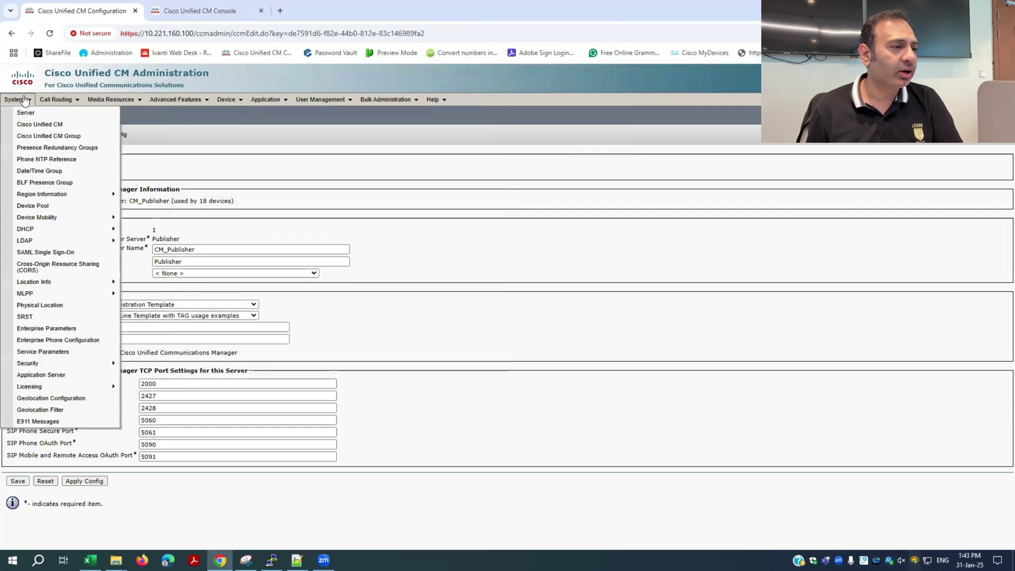
{"action": "left_click", "coordinate": [30, 123]}
{"action": "left_click", "coordinate": [14, 222]}
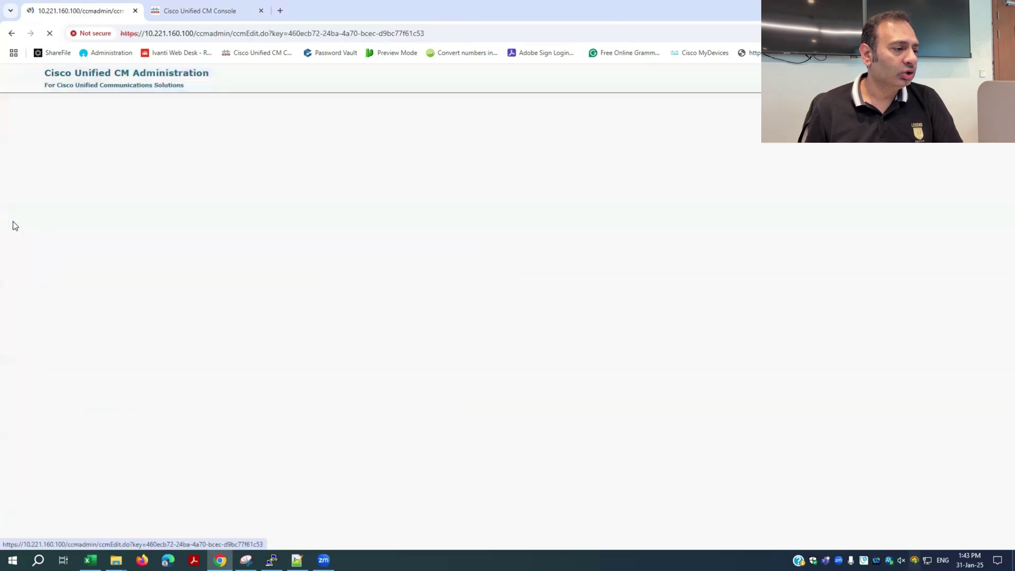
{"action": "left_click", "coordinate": [12, 352]}
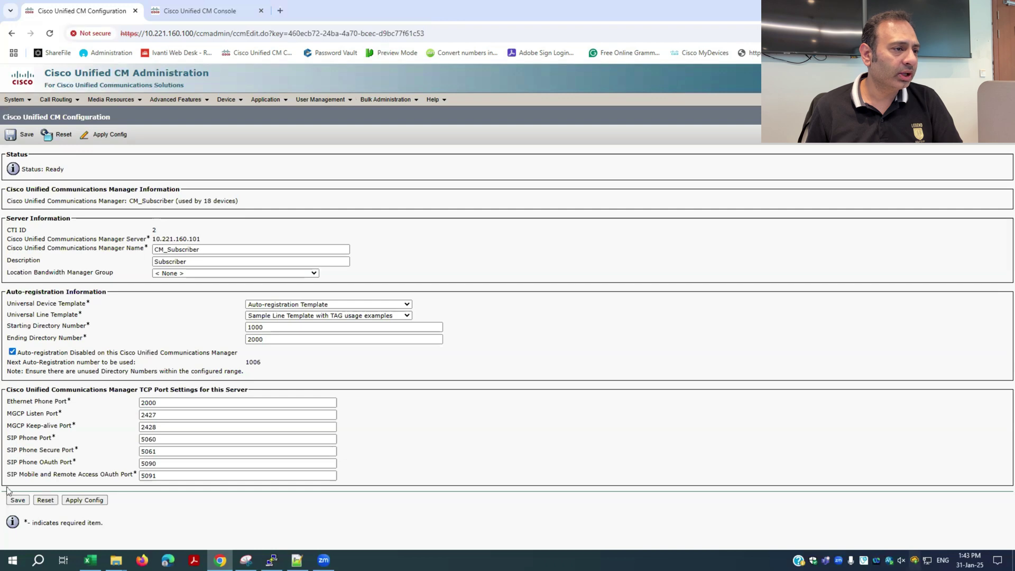
{"action": "left_click", "coordinate": [17, 501]}
{"action": "left_click", "coordinate": [550, 151]}
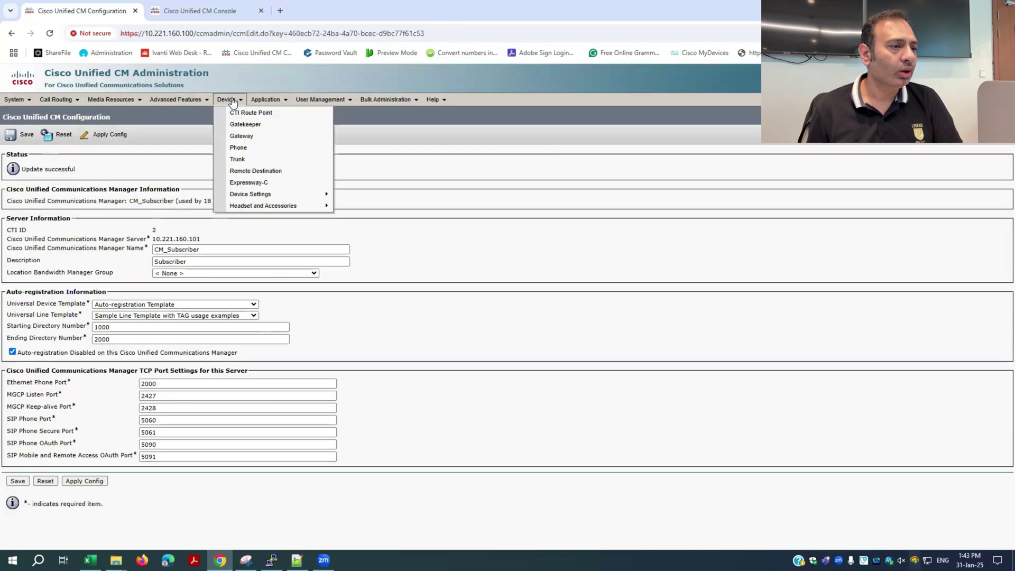
Apply the configuration to CM_Subscriber and restart its 18 devices
{"action": "left_click", "coordinate": [102, 135]}
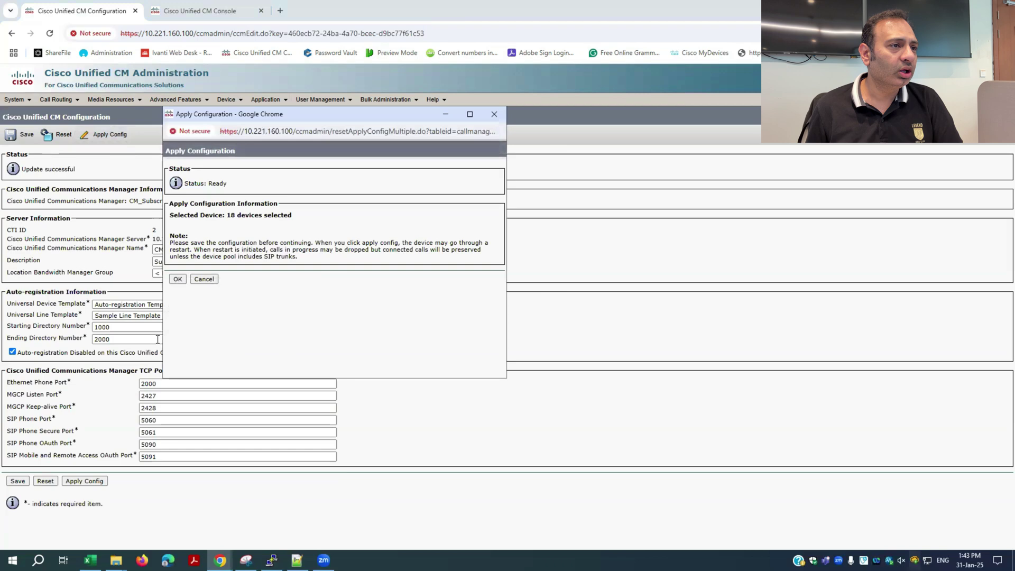
{"action": "left_click", "coordinate": [178, 280]}
{"action": "left_click", "coordinate": [58, 134]}
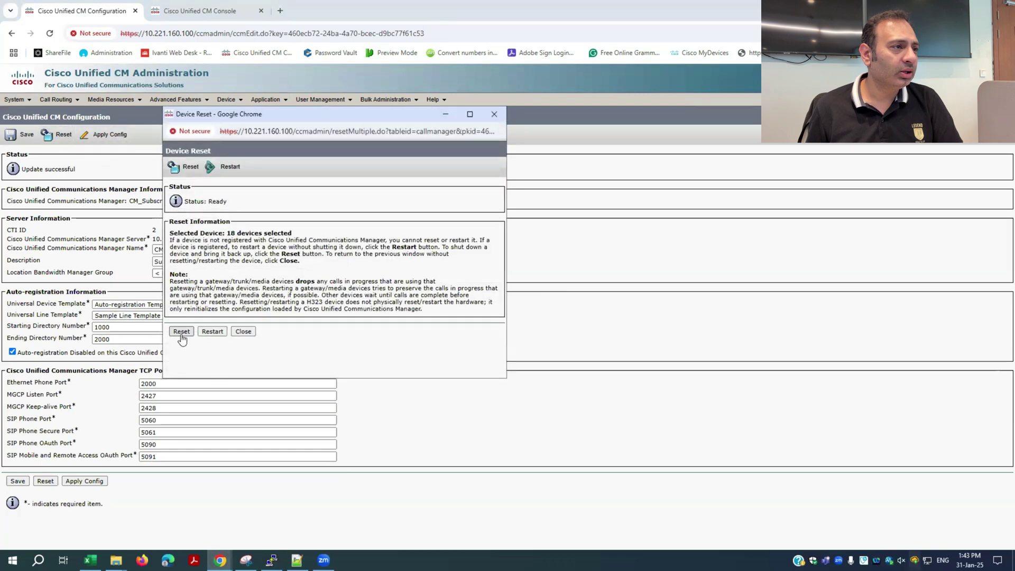
{"action": "left_click", "coordinate": [212, 331]}
{"action": "left_click", "coordinate": [243, 332]}
Reopen CM_Publisher and CM_Subscriber to verify auto-registration is disabled on both
{"action": "mouse_move", "coordinate": [14, 106]}
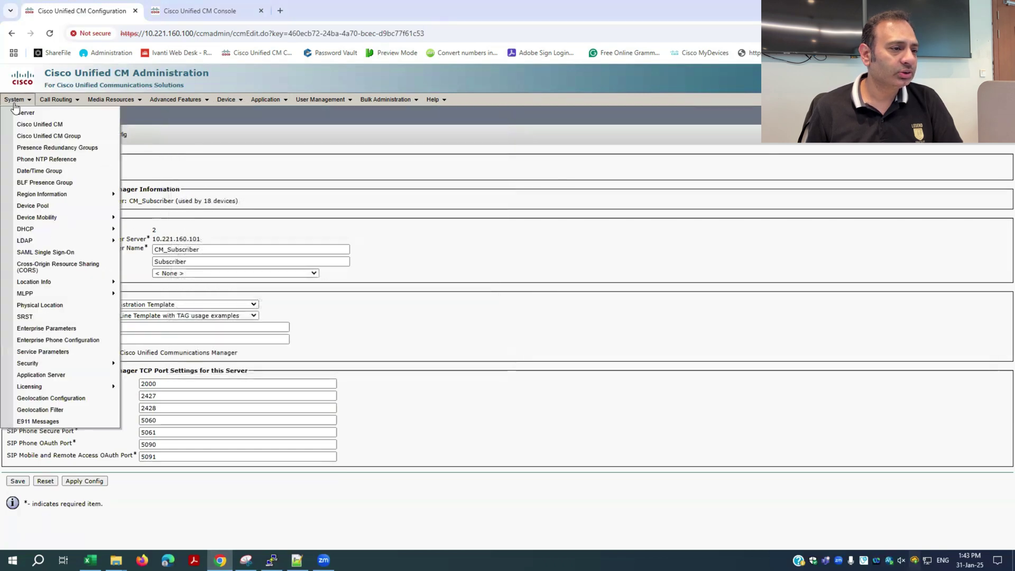
{"action": "left_click", "coordinate": [23, 124]}
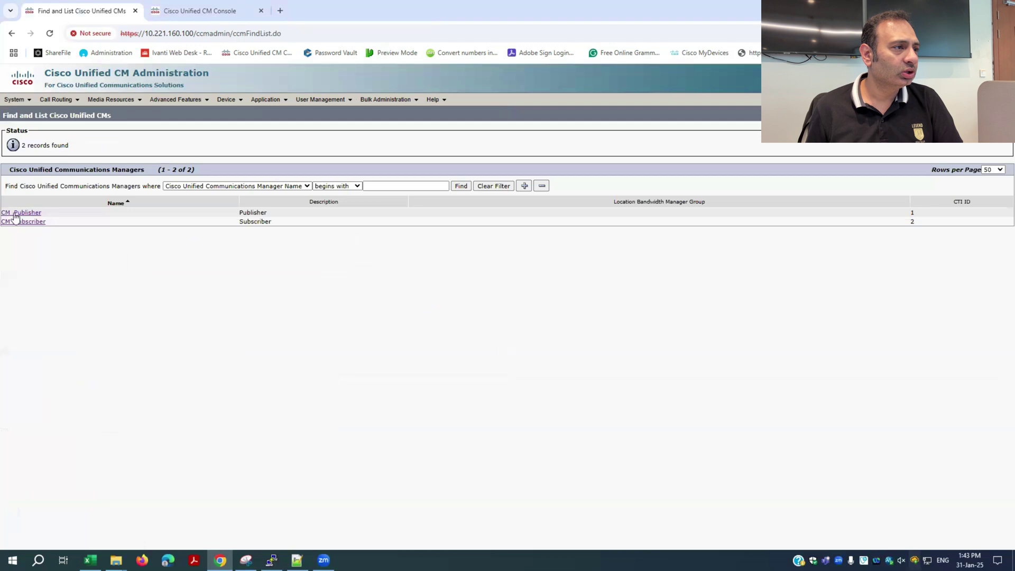
{"action": "left_click", "coordinate": [15, 214]}
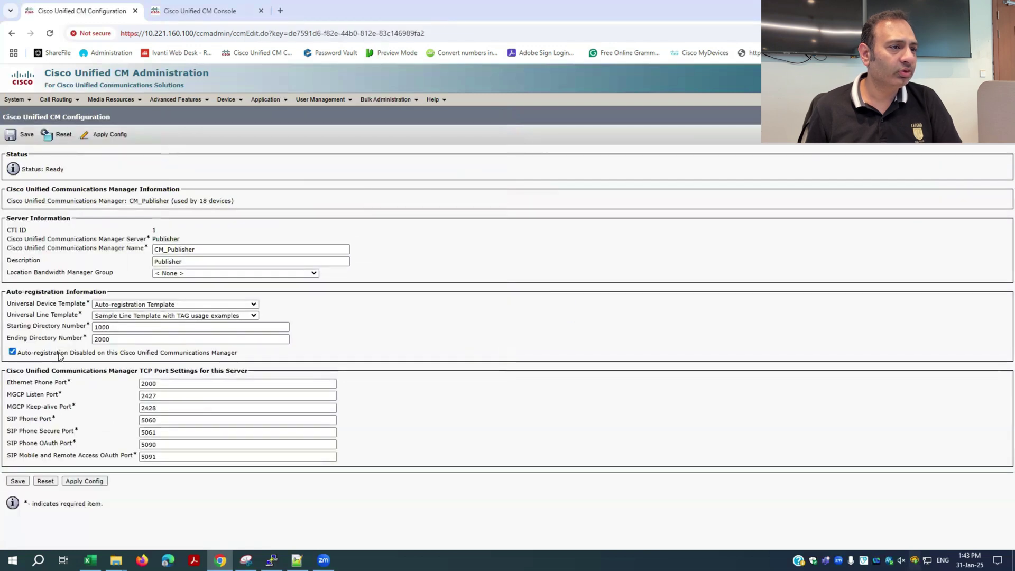
{"action": "mouse_move", "coordinate": [15, 99]}
{"action": "left_click", "coordinate": [32, 125]}
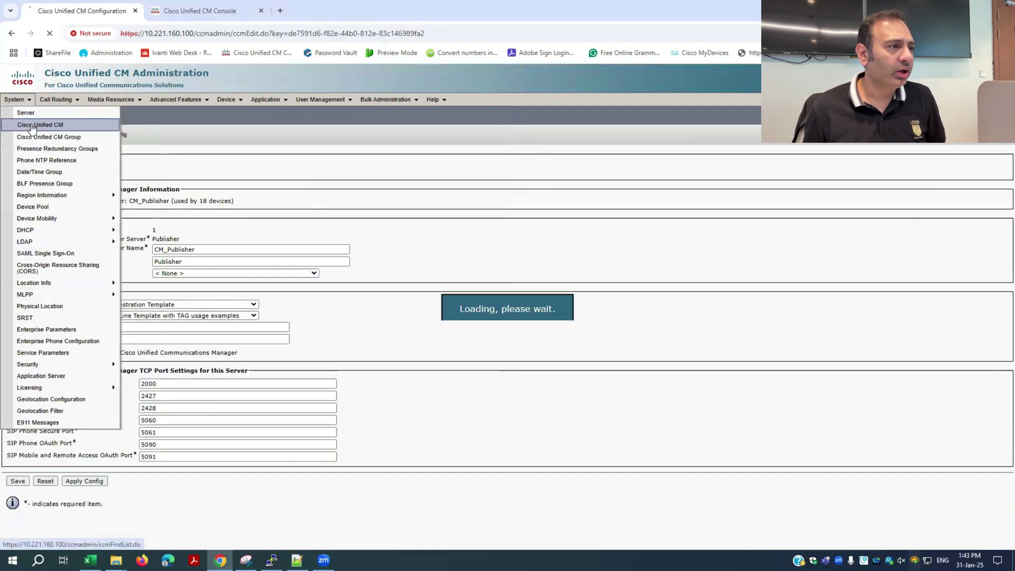
{"action": "left_click", "coordinate": [29, 223]}
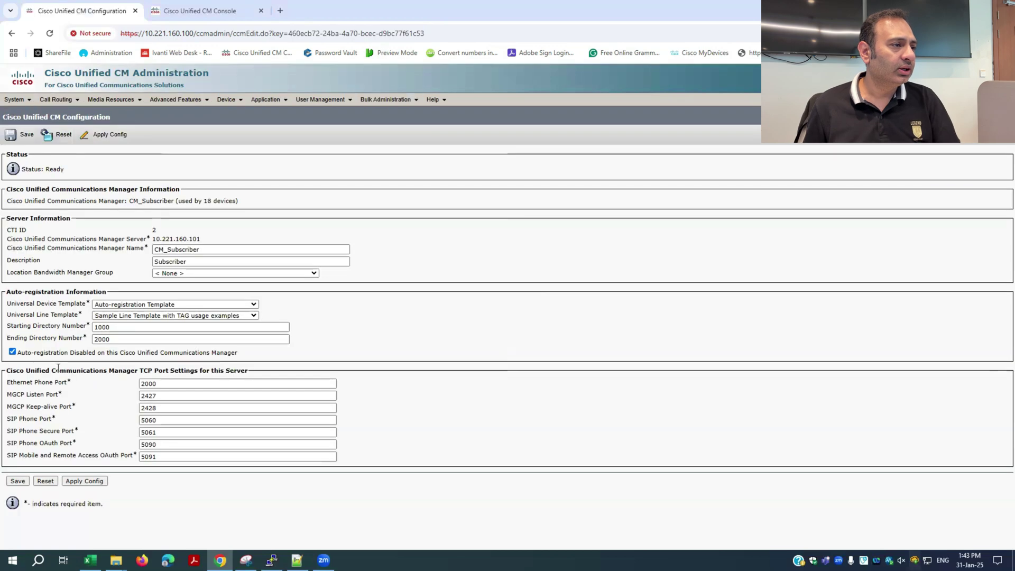
List the phones and refresh the results repeatedly, checking each phone's registration status
{"action": "mouse_move", "coordinate": [233, 101]}
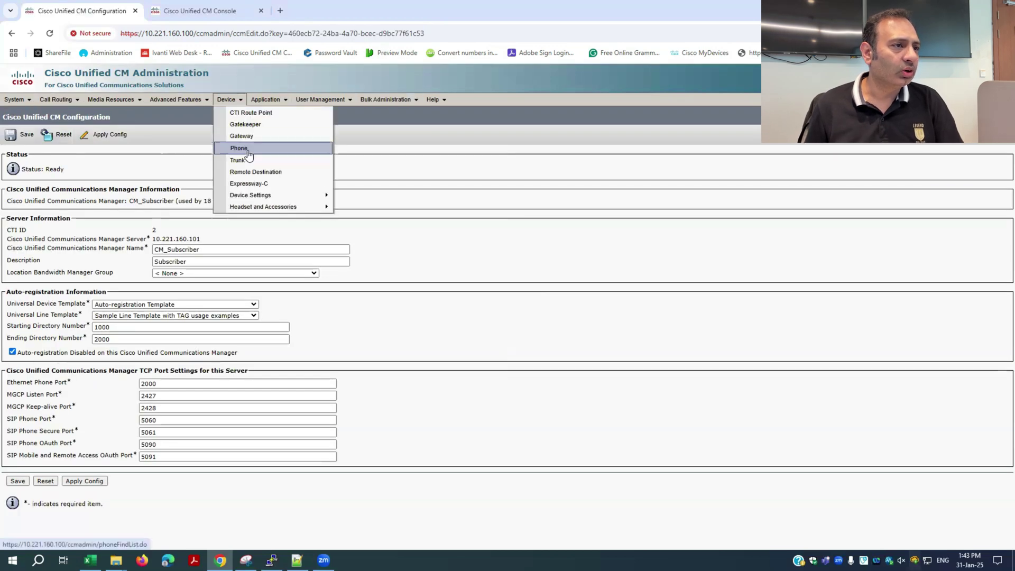
{"action": "left_click", "coordinate": [249, 152]}
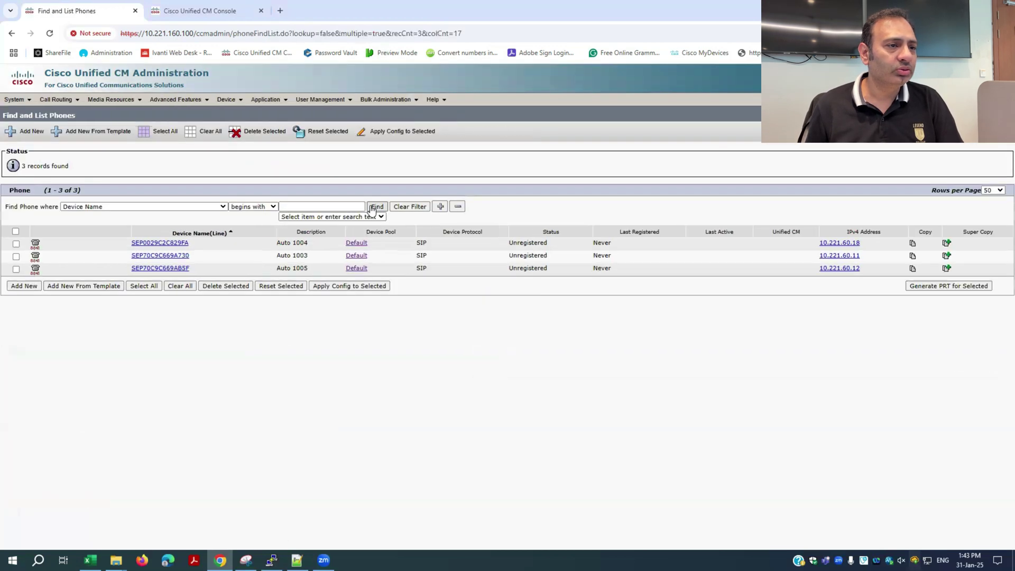
{"action": "left_click", "coordinate": [376, 206]}
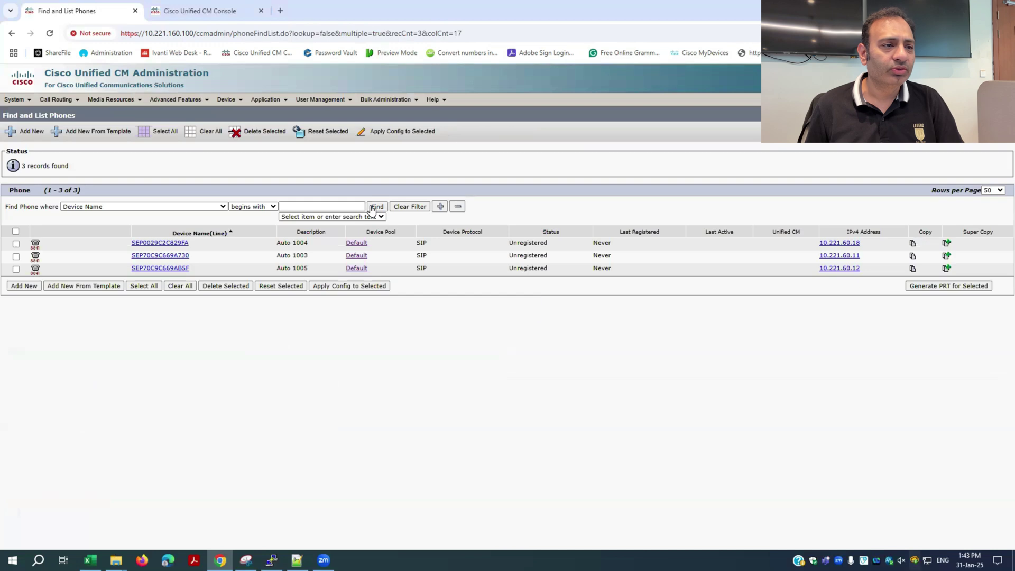
{"action": "left_click", "coordinate": [376, 207]}
{"action": "left_click", "coordinate": [376, 207]}
{"action": "left_click", "coordinate": [376, 207]}
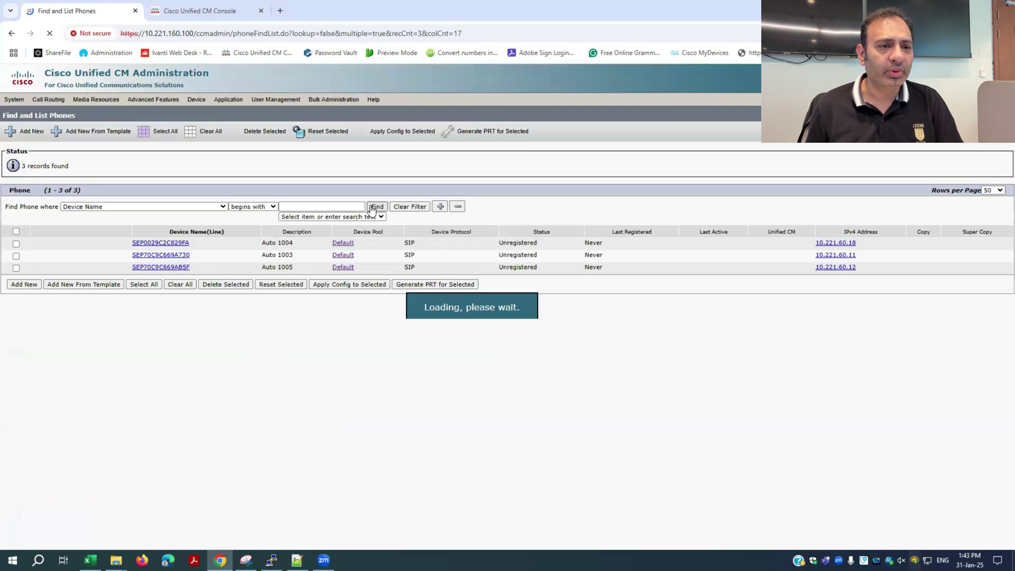
{"action": "left_click", "coordinate": [372, 209]}
{"action": "left_click", "coordinate": [372, 209]}
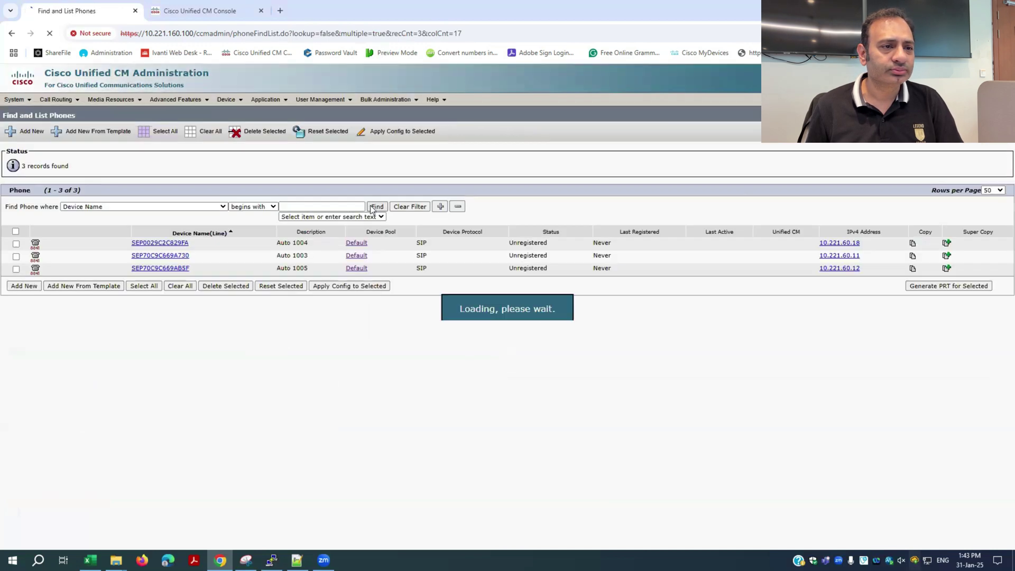
{"action": "left_click", "coordinate": [372, 208]}
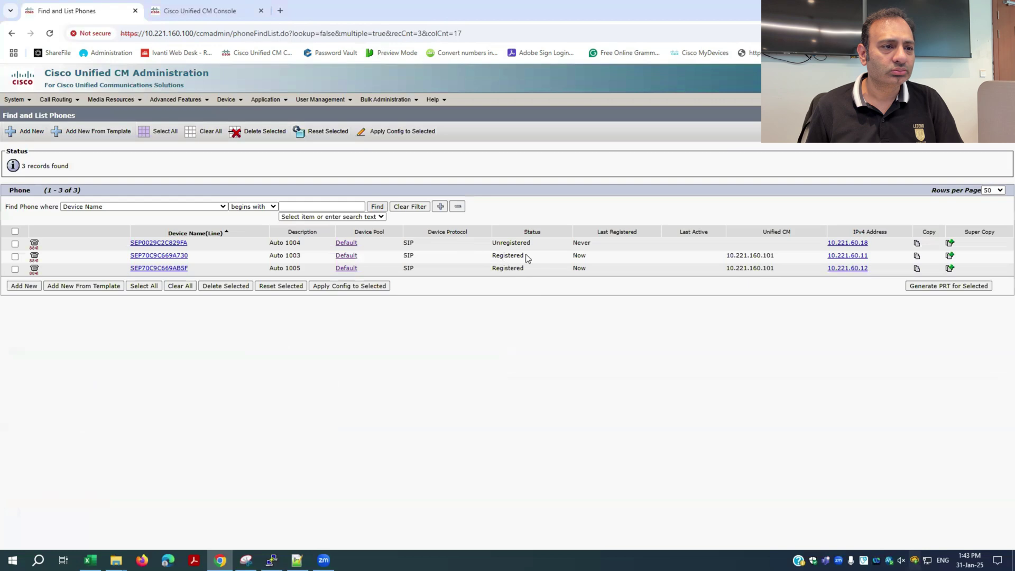
{"action": "left_click_drag", "start_coordinate": [526, 257], "coordinate": [489, 259]}
{"action": "left_click", "coordinate": [378, 208]}
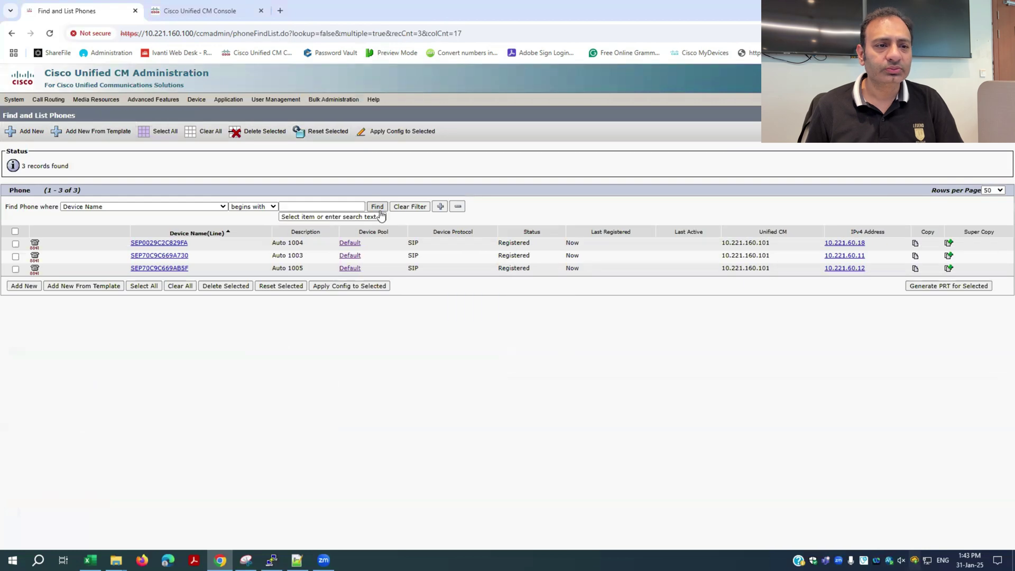
{"action": "left_click", "coordinate": [378, 207]}
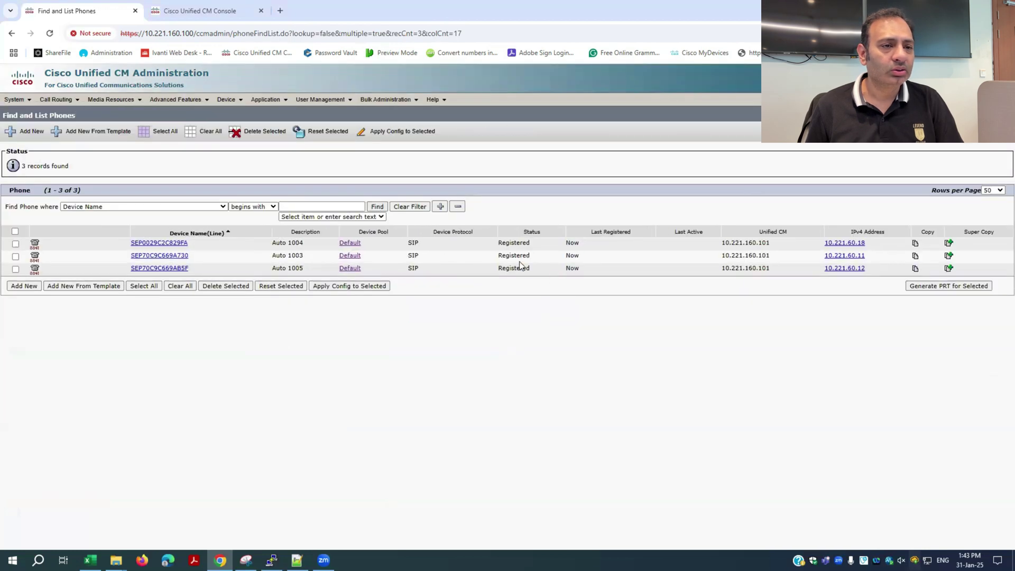
{"action": "left_click_drag", "start_coordinate": [521, 266], "coordinate": [498, 255]}
{"action": "left_click", "coordinate": [533, 287]}
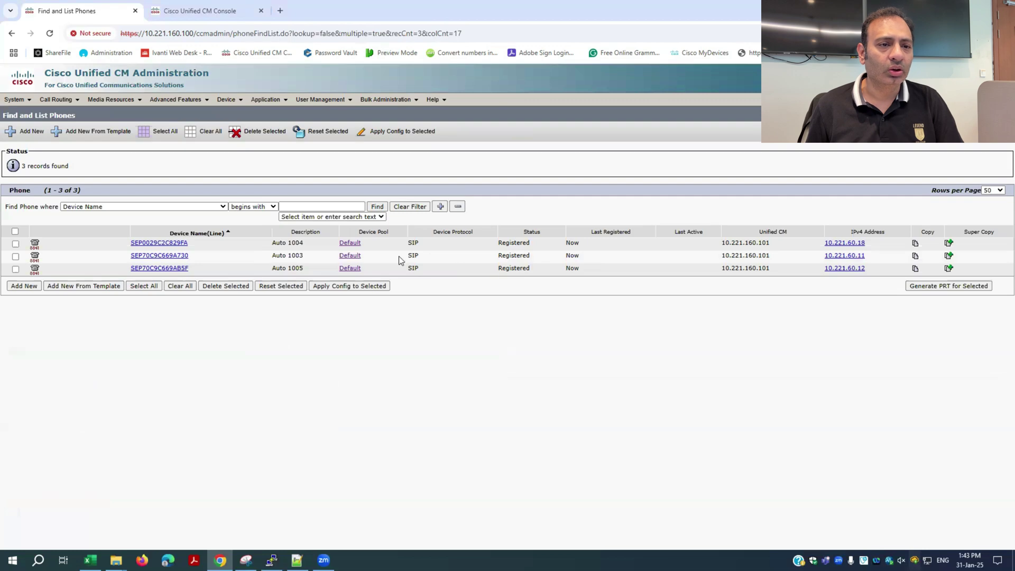
Refresh until all three phones are Registered, then open phone SEP0029C2C829FA and its line 1004
{"action": "left_click", "coordinate": [377, 207]}
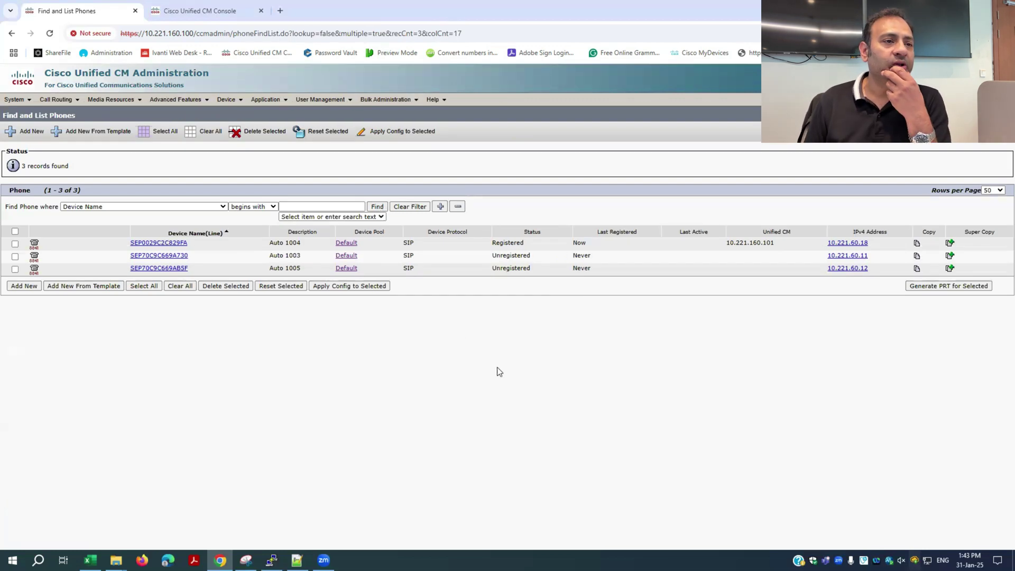
{"action": "left_click", "coordinate": [383, 207]}
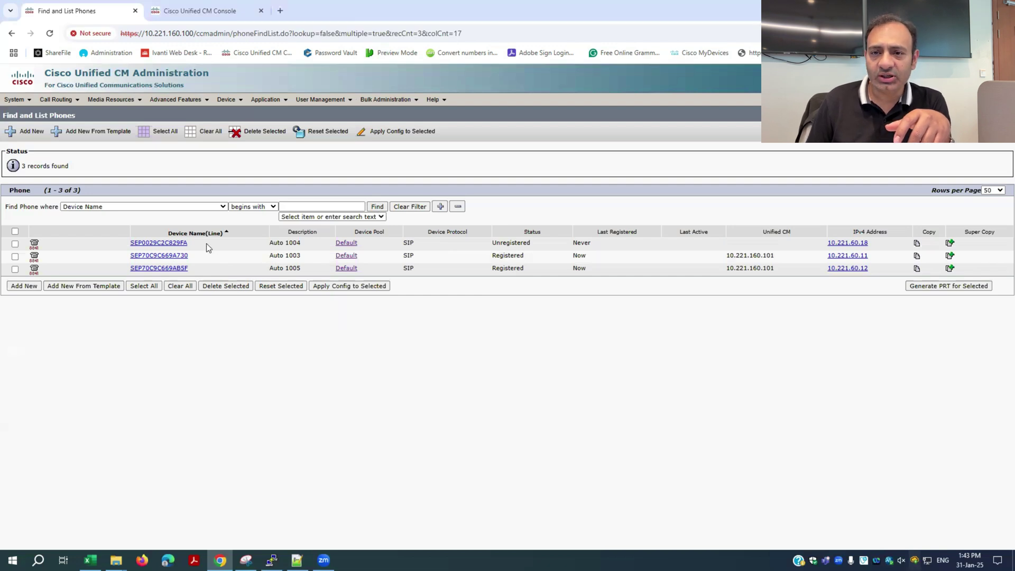
{"action": "left_click", "coordinate": [377, 208]}
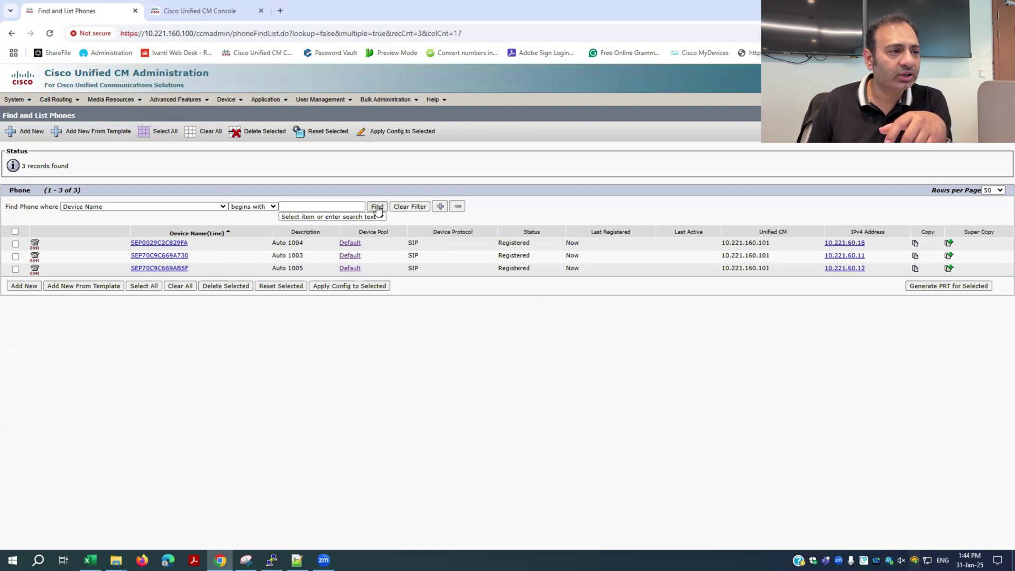
{"action": "left_click", "coordinate": [377, 207]}
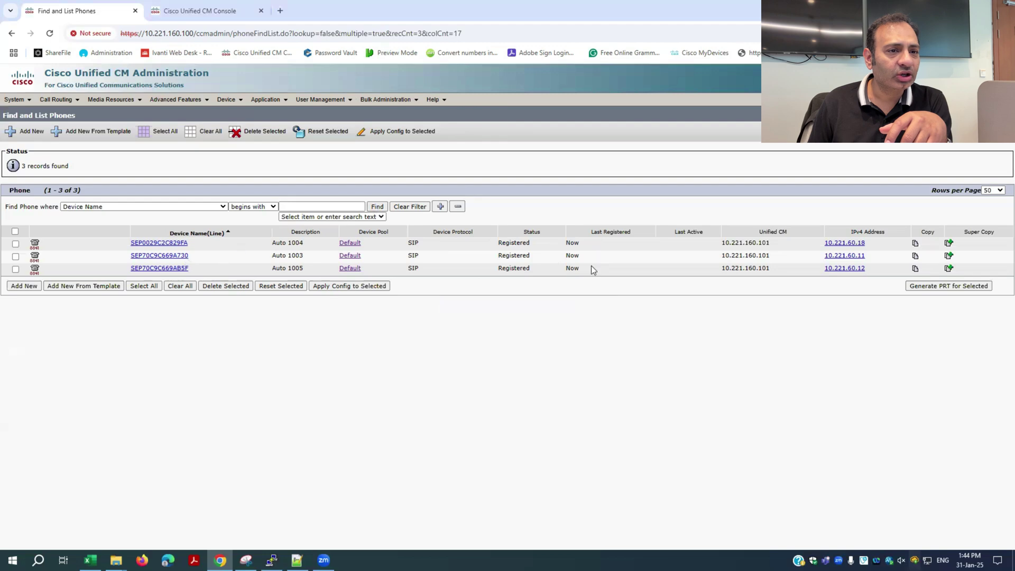
{"action": "left_click_drag", "start_coordinate": [593, 271], "coordinate": [513, 266]}
{"action": "left_click", "coordinate": [179, 243]}
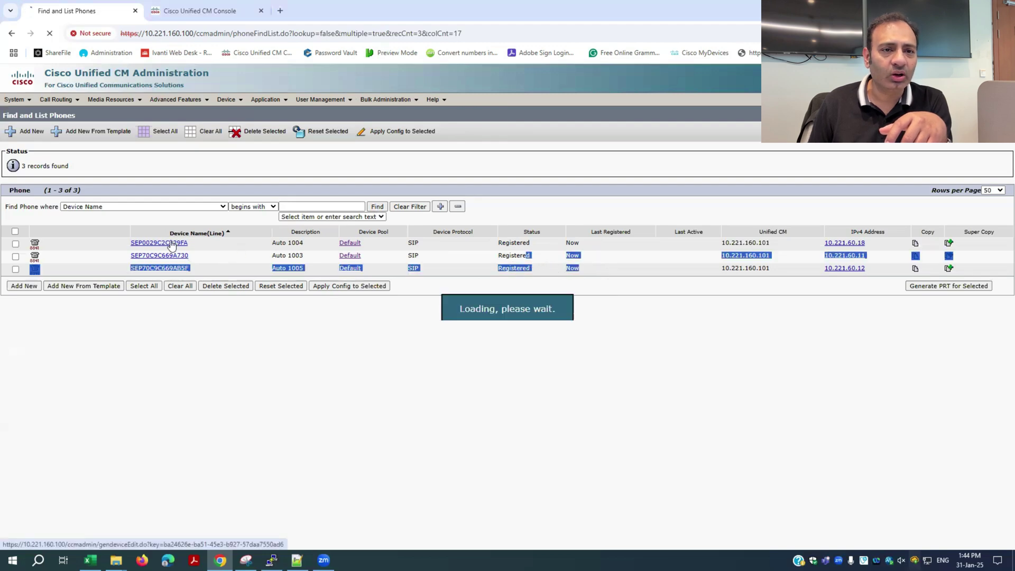
{"action": "left_click", "coordinate": [69, 218]}
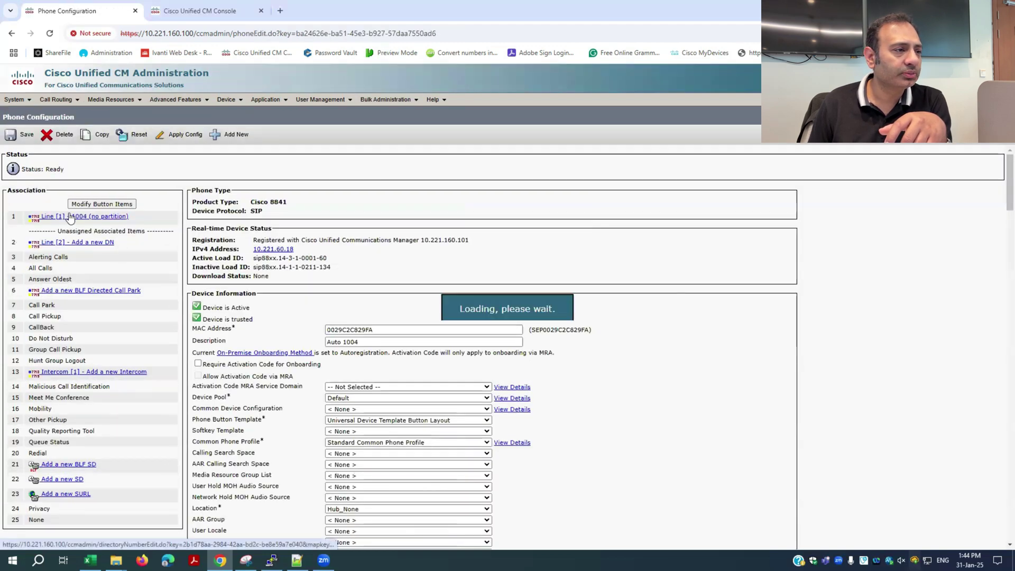